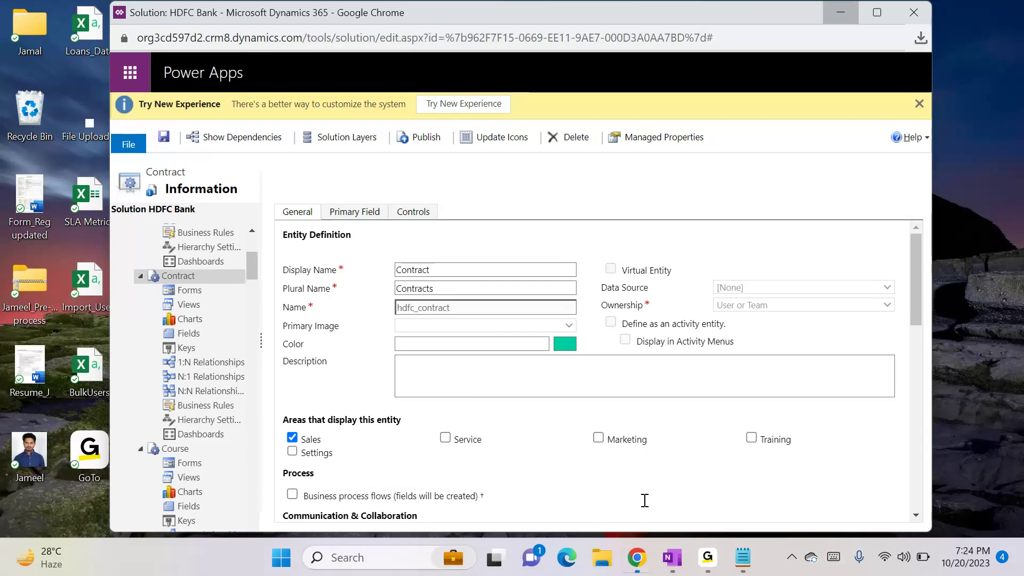
- Open the Contract entity's business rules and view the blank designer for a new rule
scroll(254, 267, down, 1)
click(216, 404)
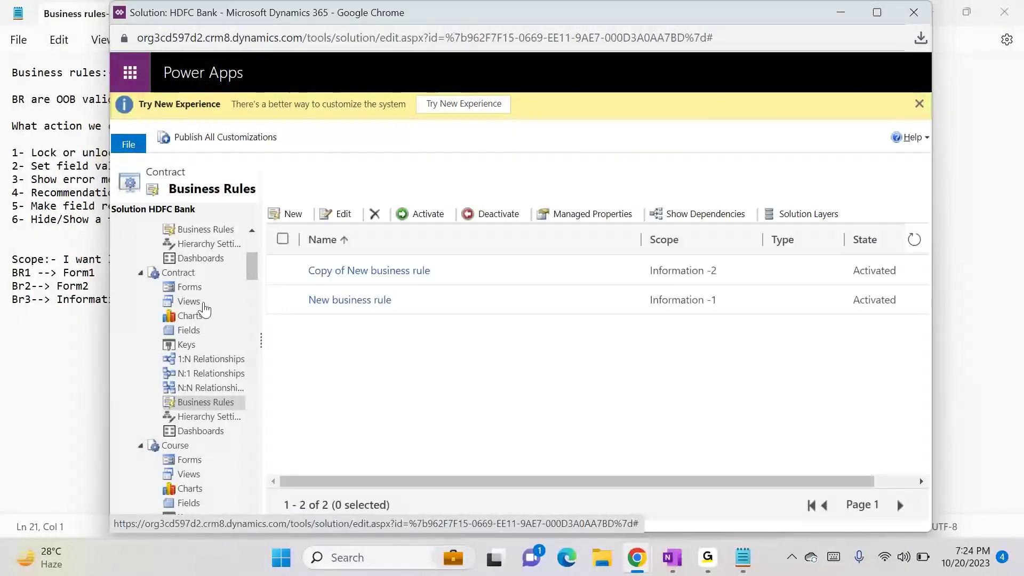
click(292, 215)
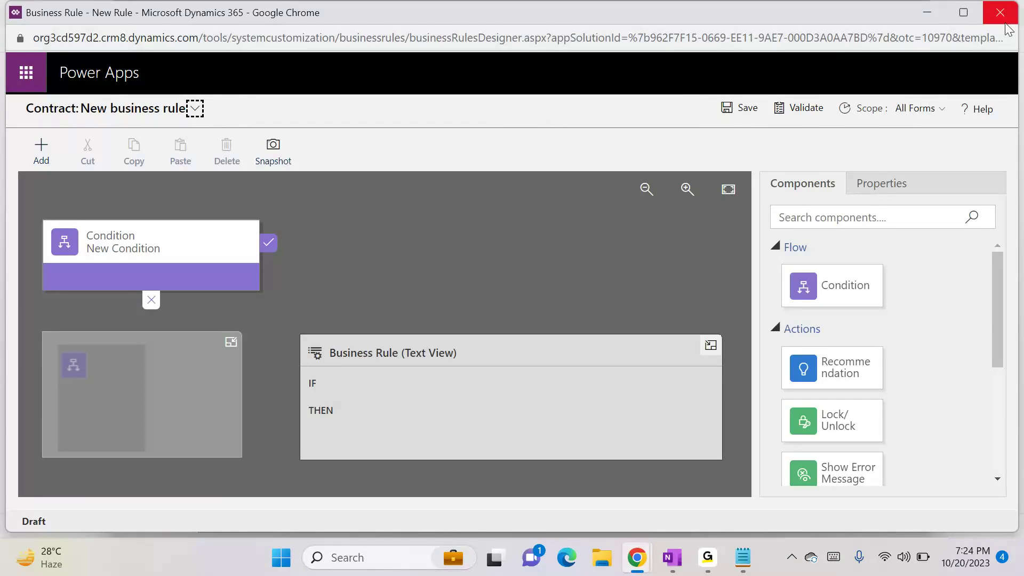
click(913, 18)
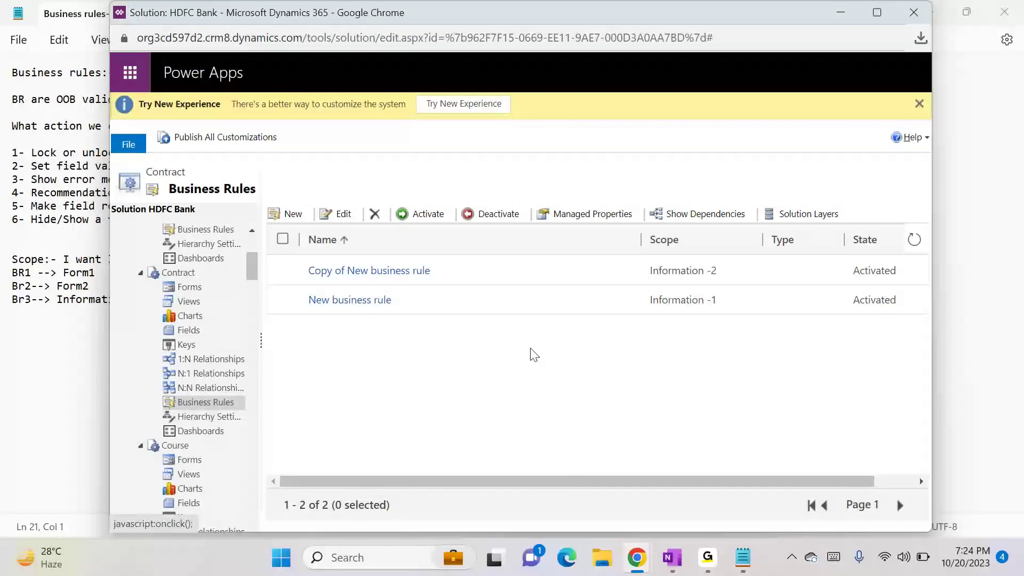
- Check the Contract entity's forms list and review the condition and action in New business rule
click(205, 291)
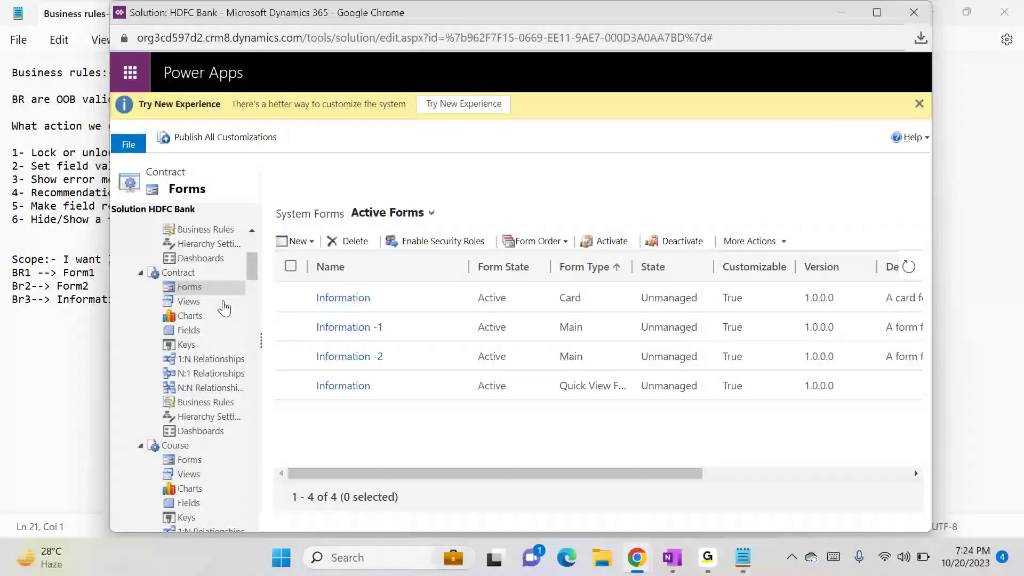
click(201, 403)
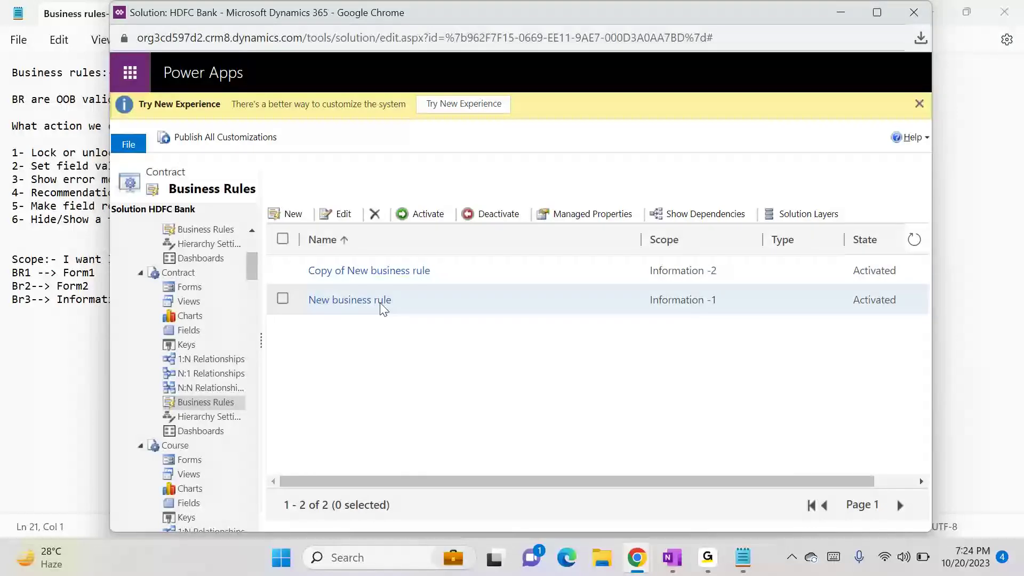
click(361, 301)
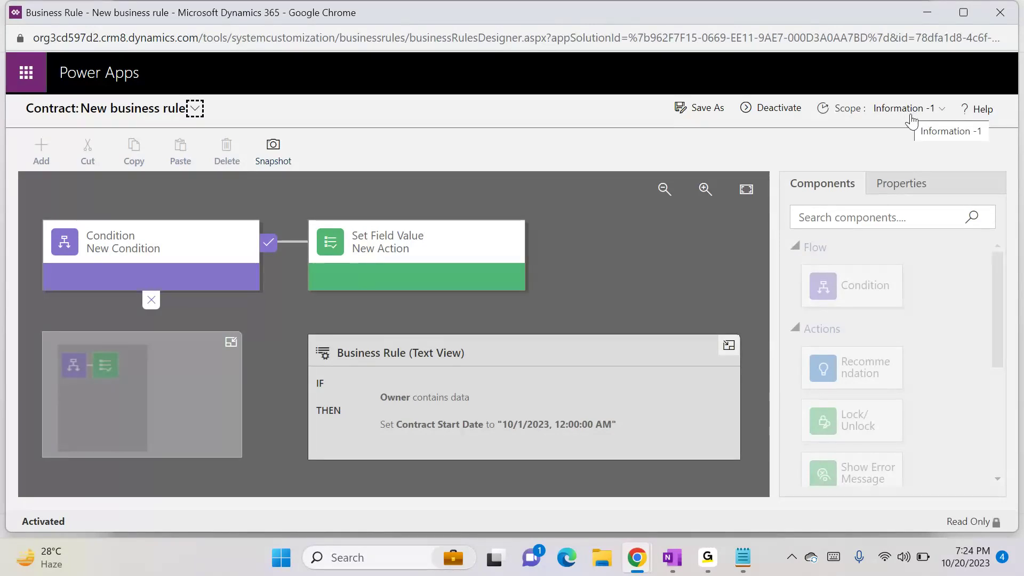
click(188, 281)
drag(999, 320, 1012, 427)
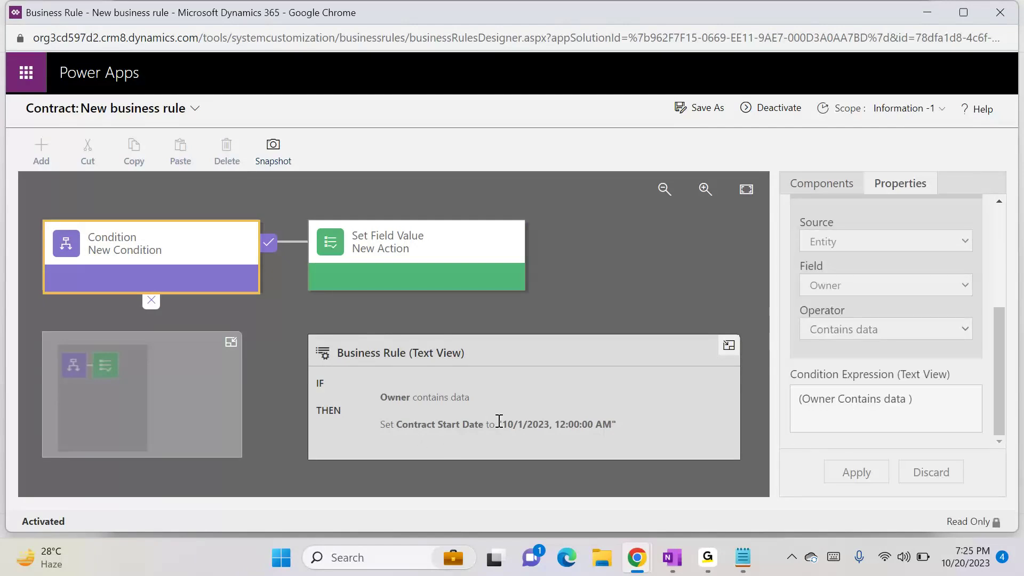
drag(508, 426, 536, 426)
click(552, 426)
click(537, 427)
click(537, 427)
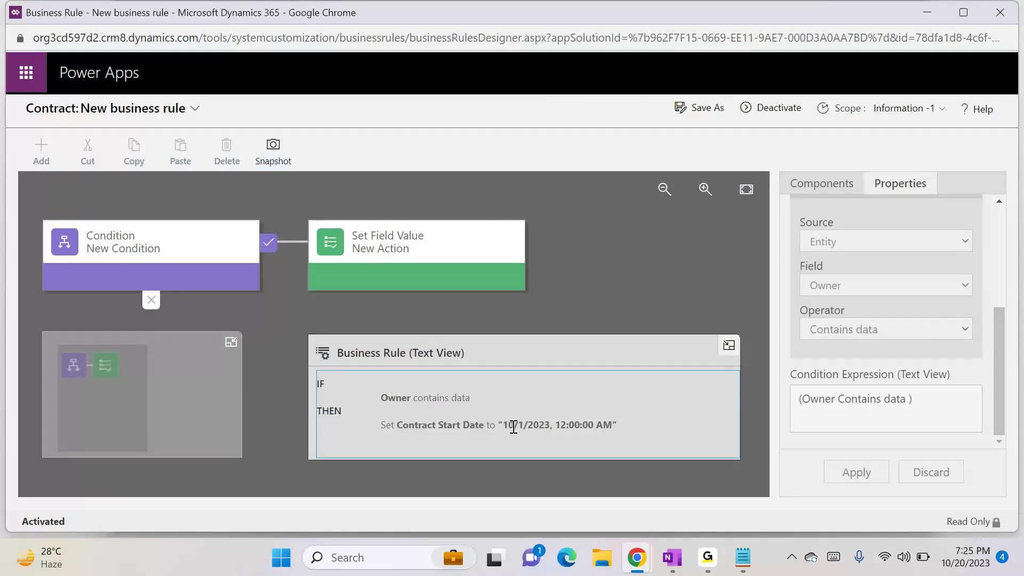
triple_click(515, 427)
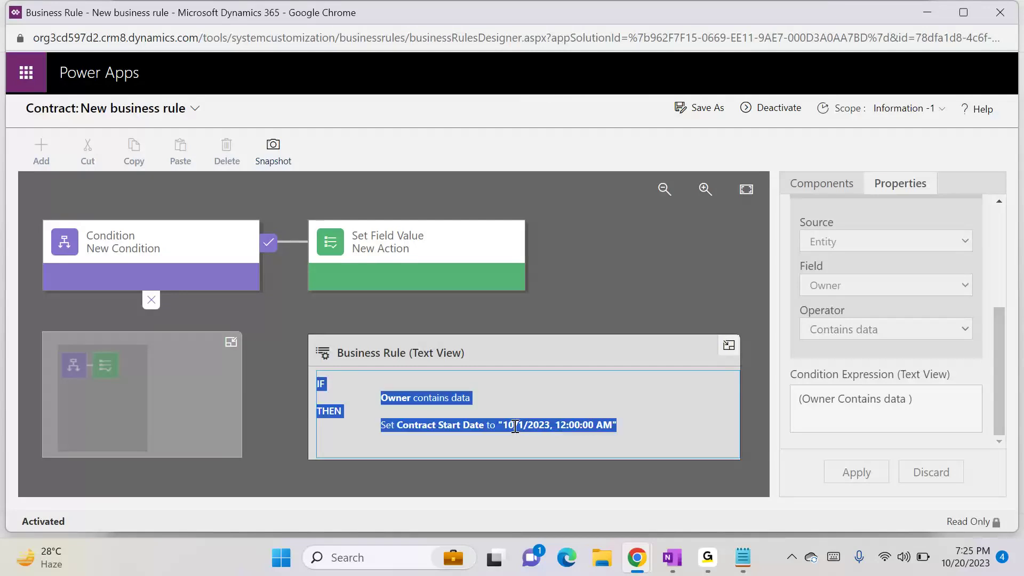
click(678, 280)
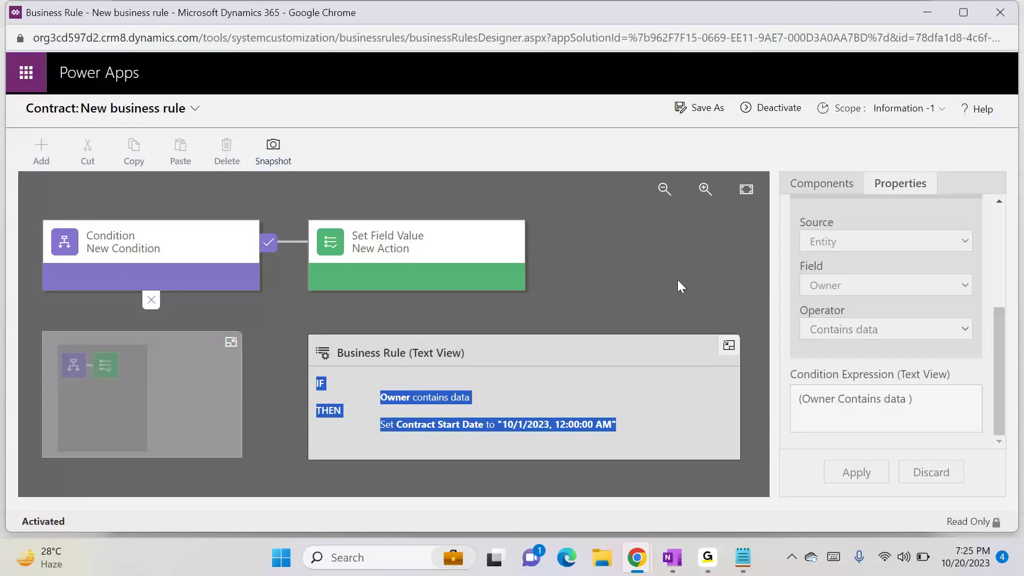
click(1000, 12)
- Review the scope, condition and action of Copy of New business rule
click(395, 271)
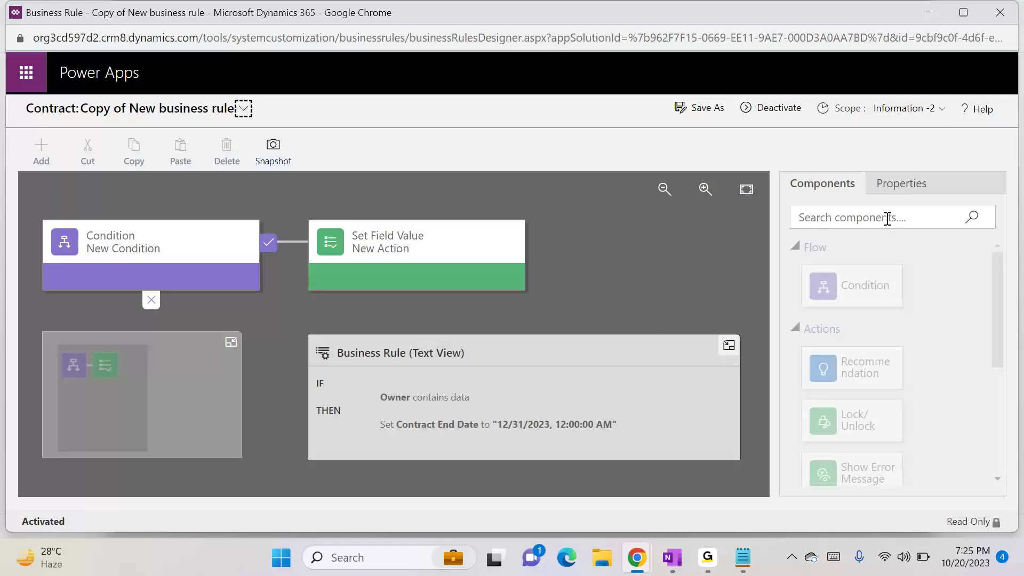
click(990, 35)
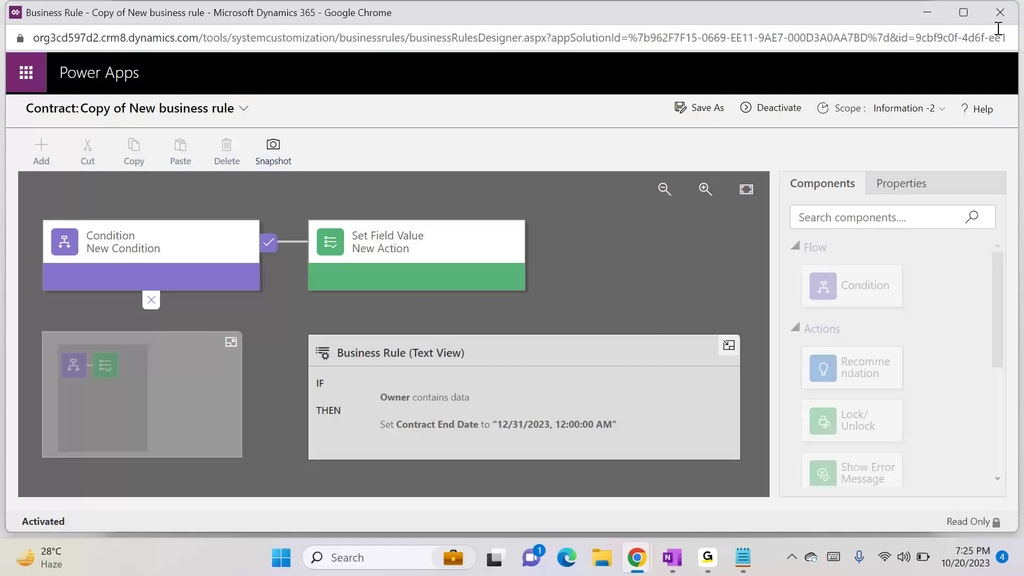
click(1000, 11)
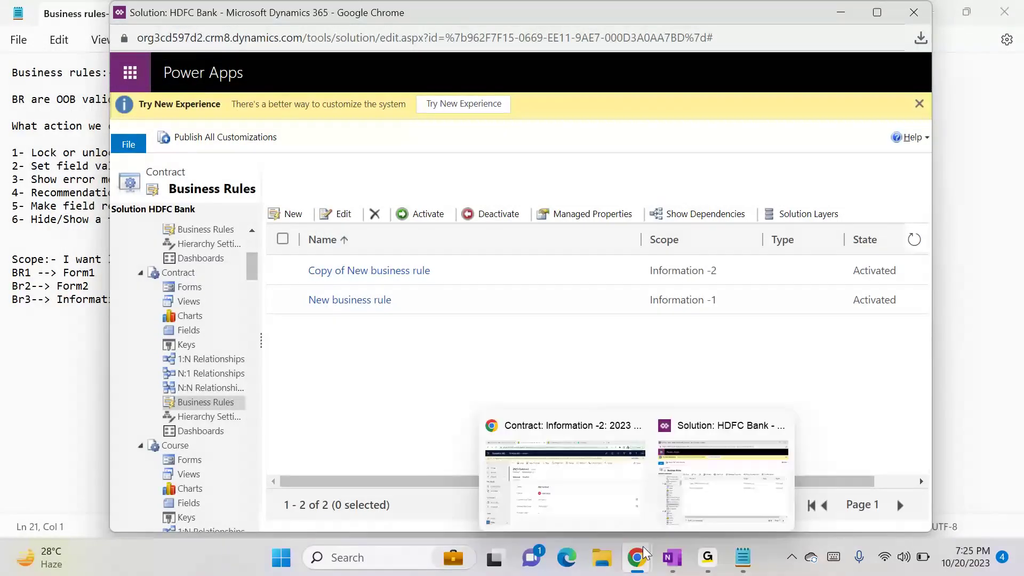
- Start a new contract from the open contract record and show it in the Information -2 form, discarding unsaved changes
click(558, 469)
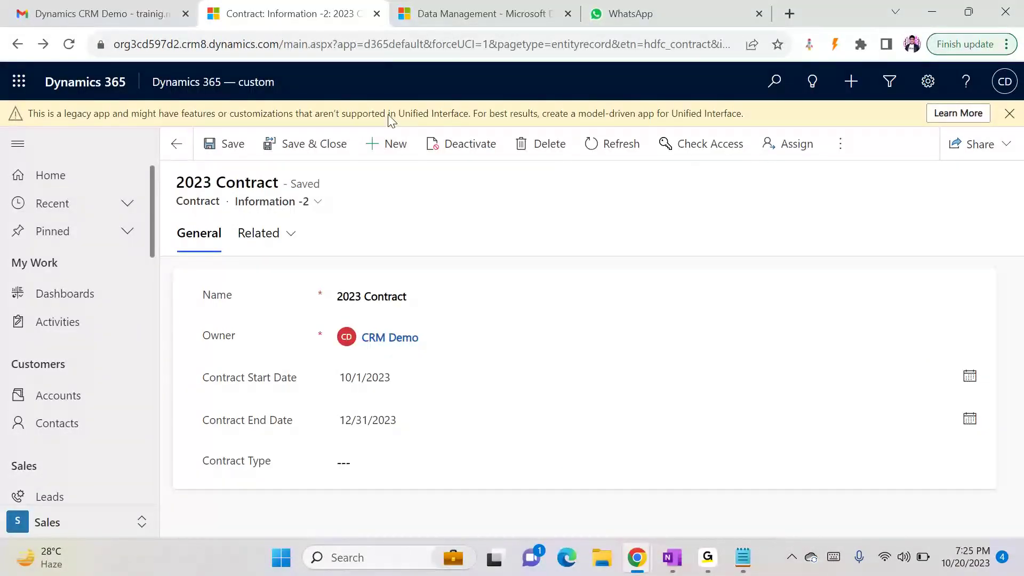
click(381, 144)
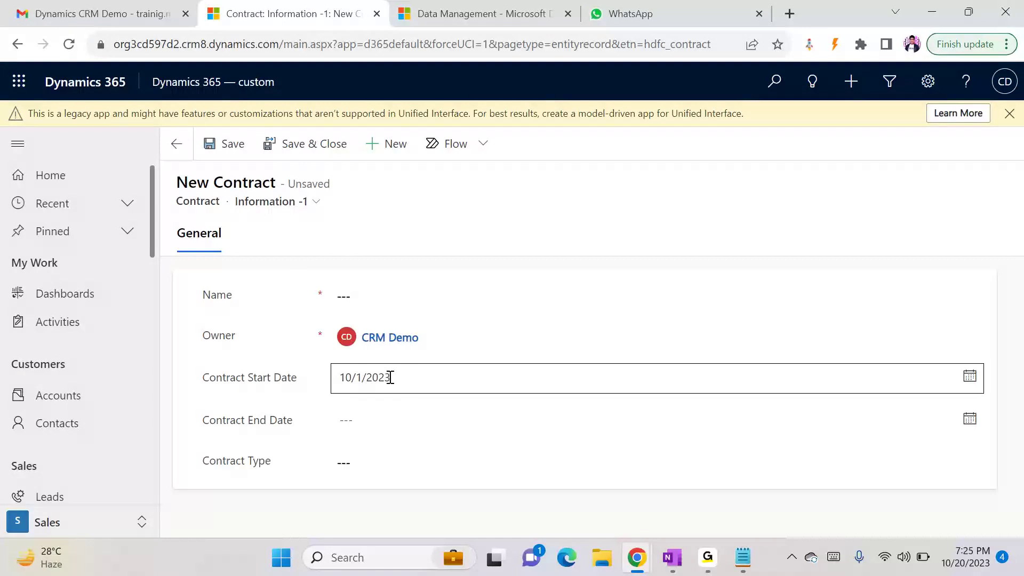
click(300, 203)
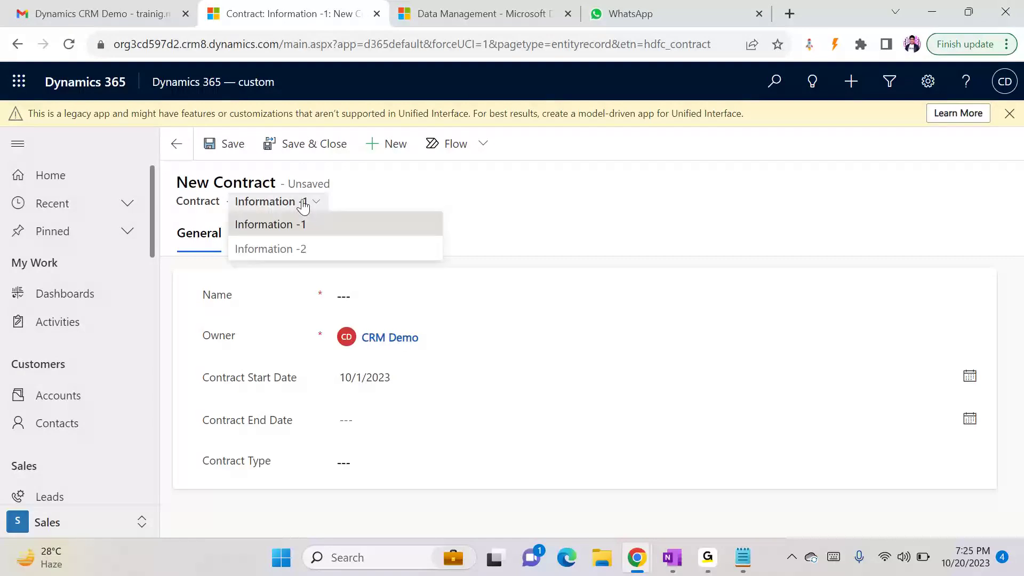
click(300, 249)
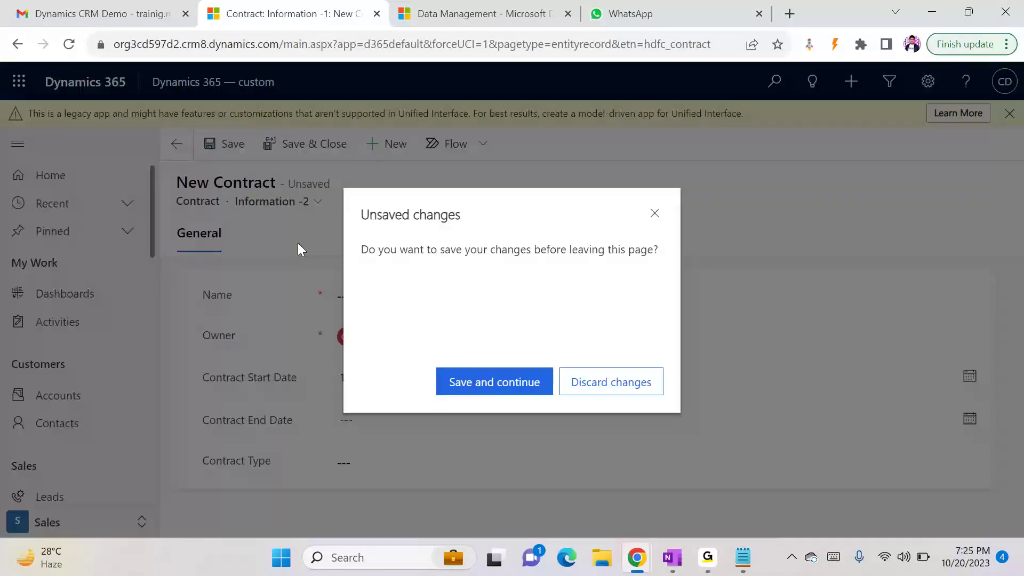
click(593, 375)
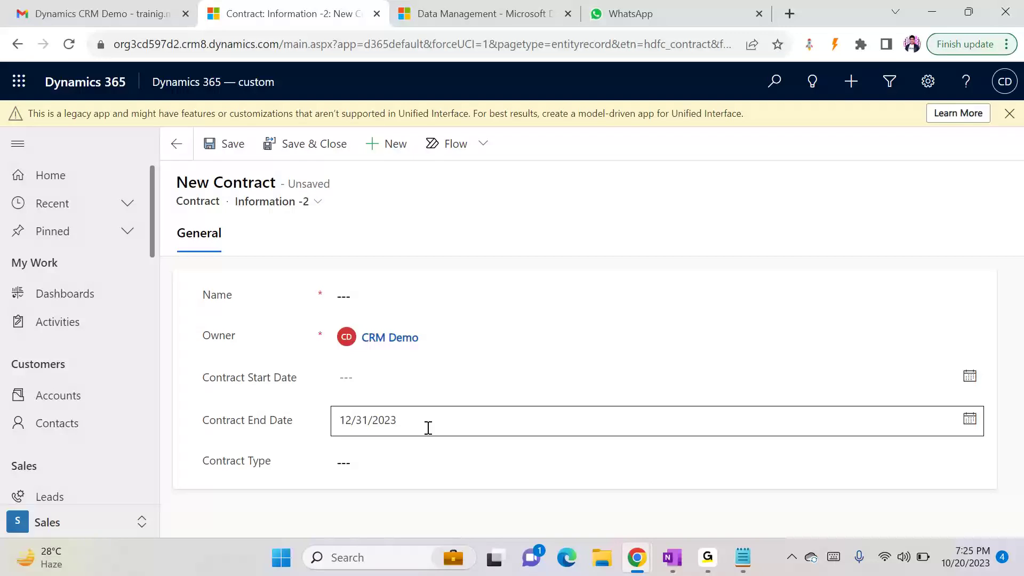
- Compare the new contract's date fields in the Information -1 and Information -2 forms, discarding changes at each switch
click(310, 201)
click(313, 225)
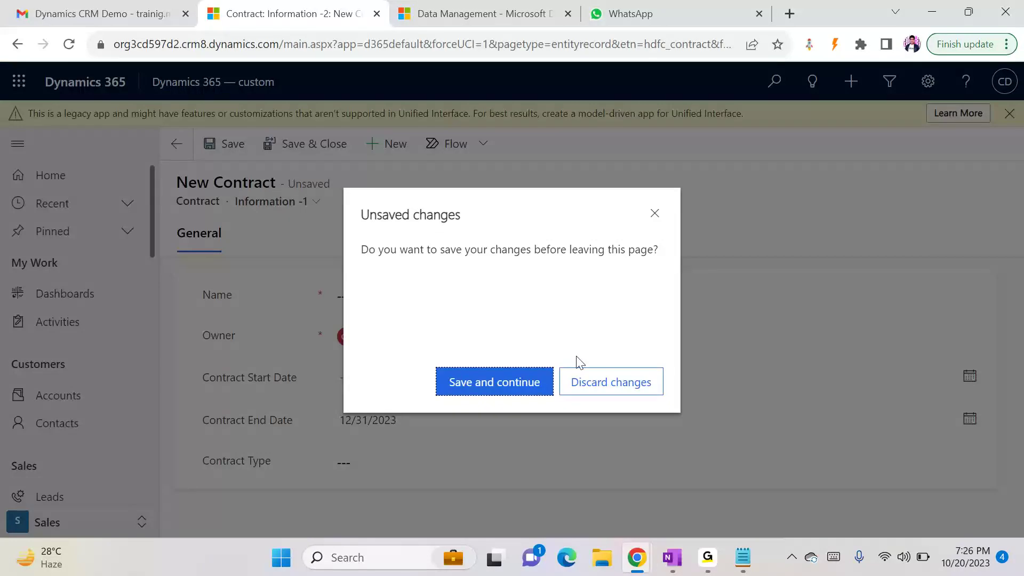
click(597, 382)
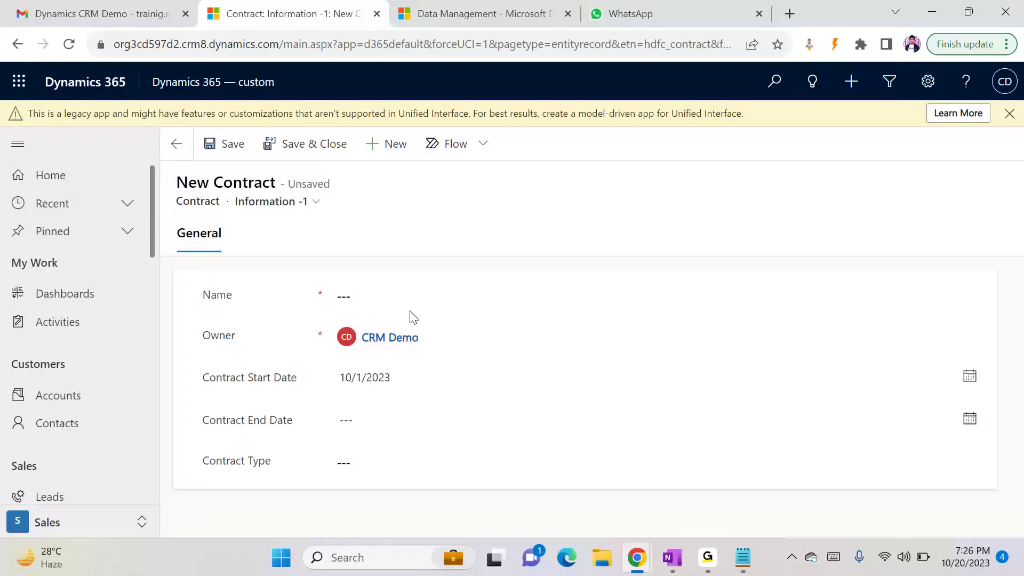
click(305, 207)
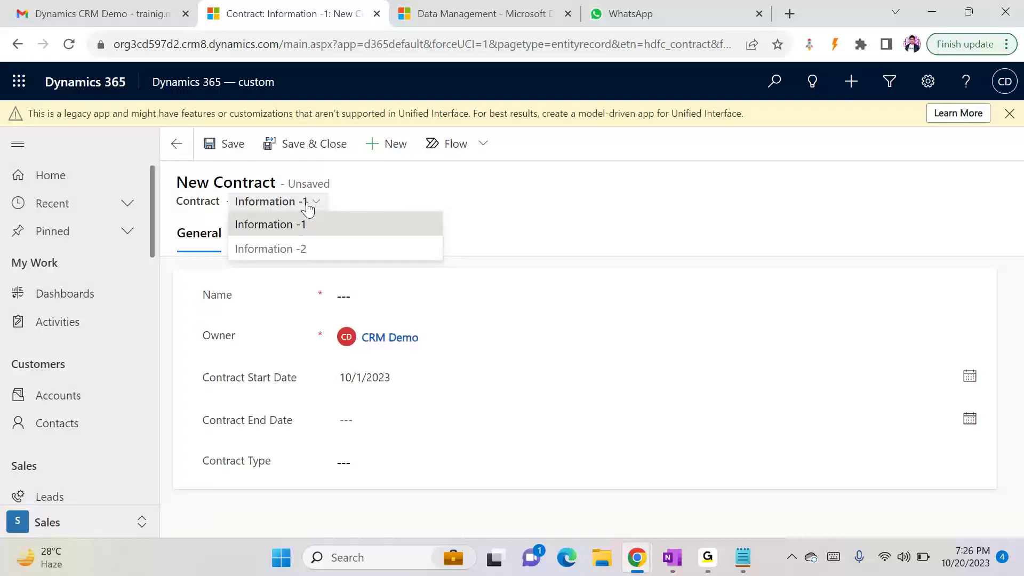
click(310, 250)
click(650, 391)
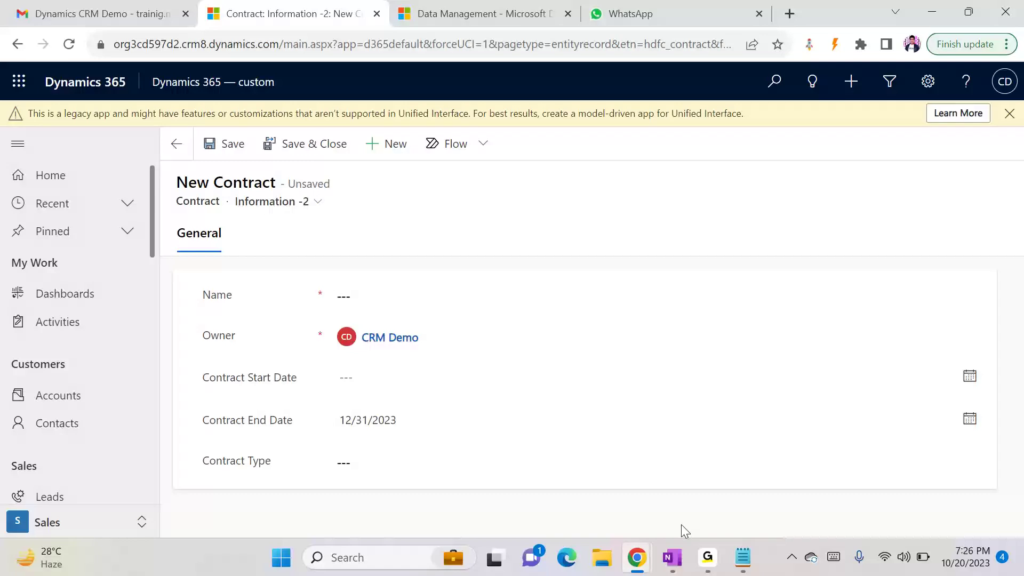
- Switch to the Notepad notes and add a "Scope->" heading with the line "Individual form-->" below the existing text
click(627, 559)
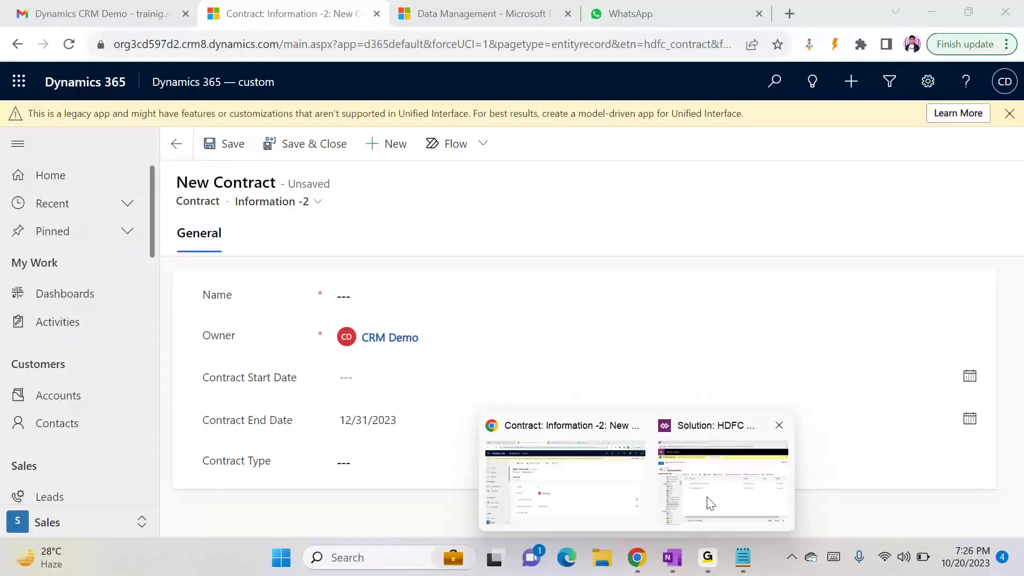
click(750, 562)
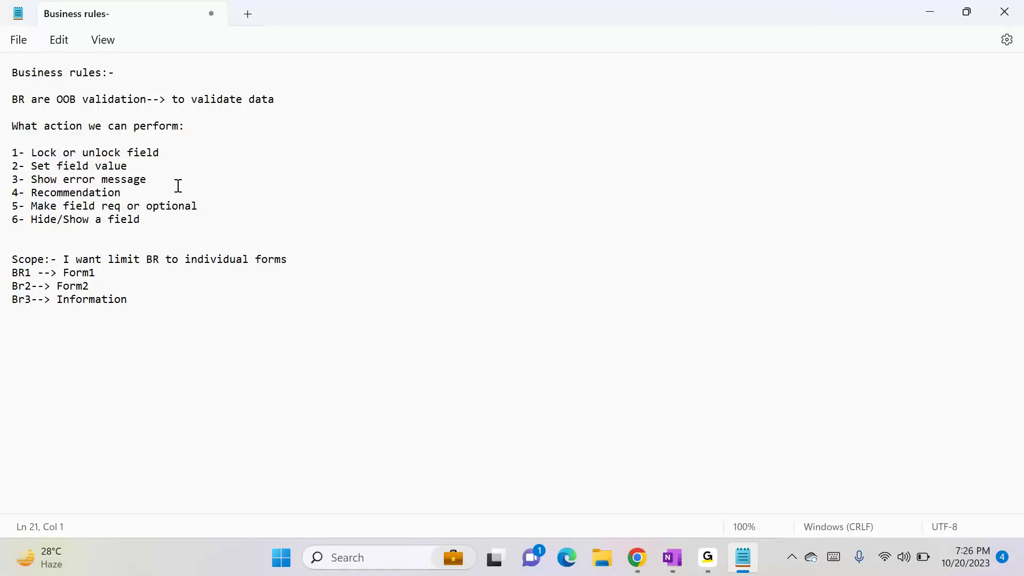
click(157, 315)
key(Return)
key(Return)
text(Scope-> Indi)
key(BackSpace)
key(BackSpace)
key(BackSpace)
key(BackSpace)
key(Return)
text(Individual form-->)
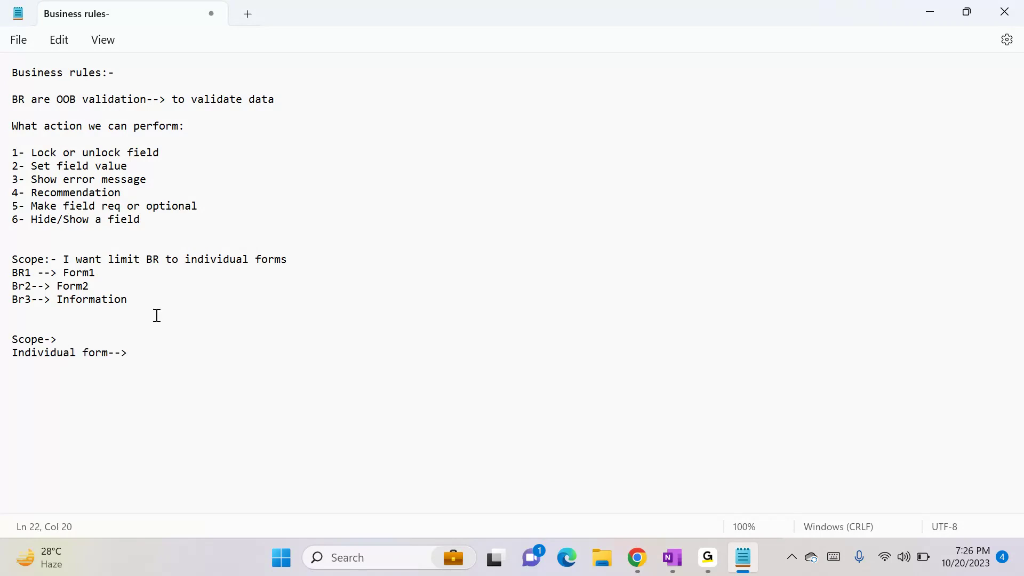
- Complete the "Individual form-->" line with "that business rule will work in that Individual form"
click(703, 557)
mouse_move(738, 490)
text(that )
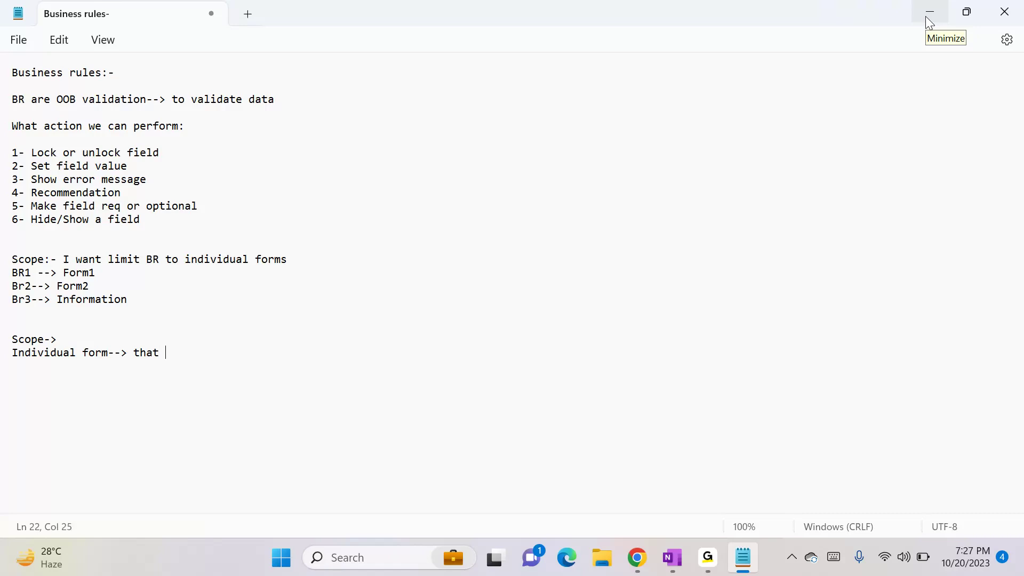
text(business rule will wor)
text(k i)
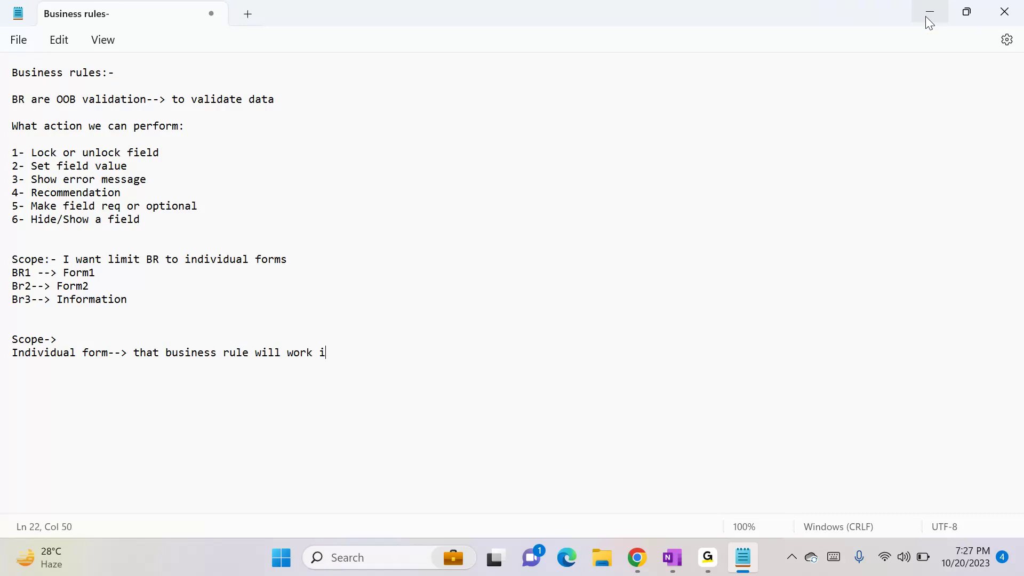
text(n that)
click(109, 352)
key(shift+End)
key(shift+Home)
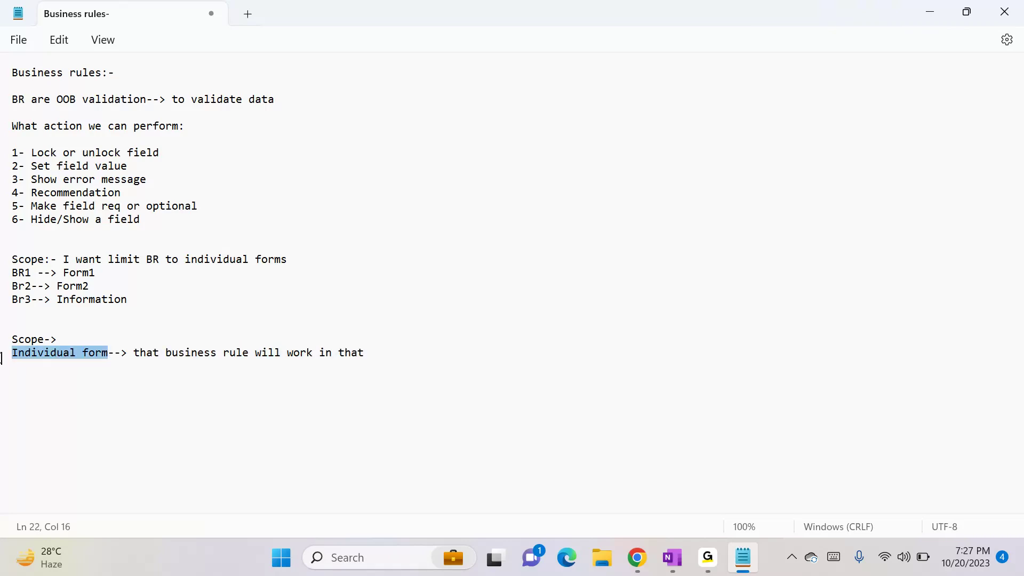
key(ctrl+c)
click(409, 352)
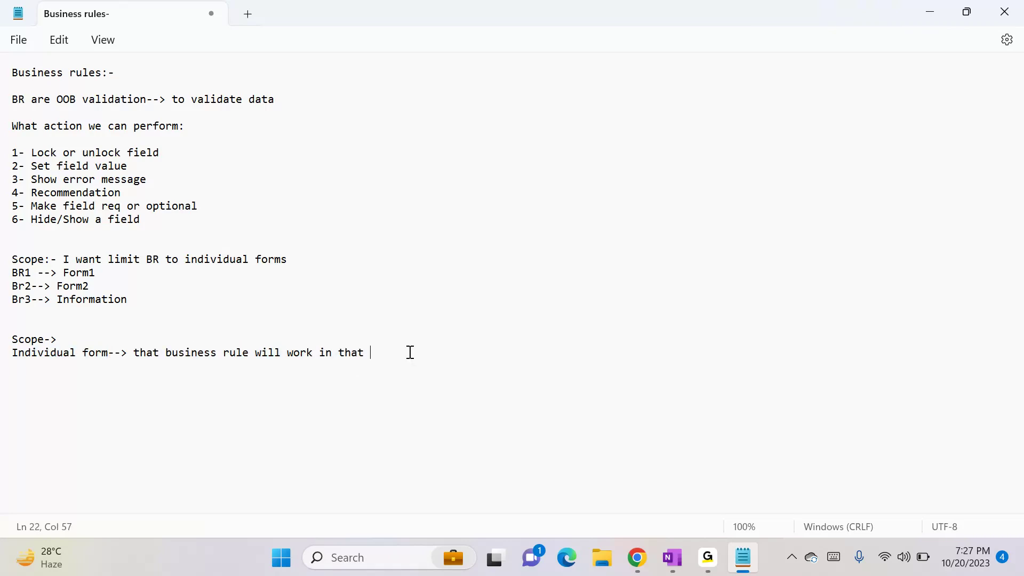
key(ctrl+v)
- Add an "All Form-->" line and copy "business rule will work in that Individual form" into it
key(Return)
text(All Form-->)
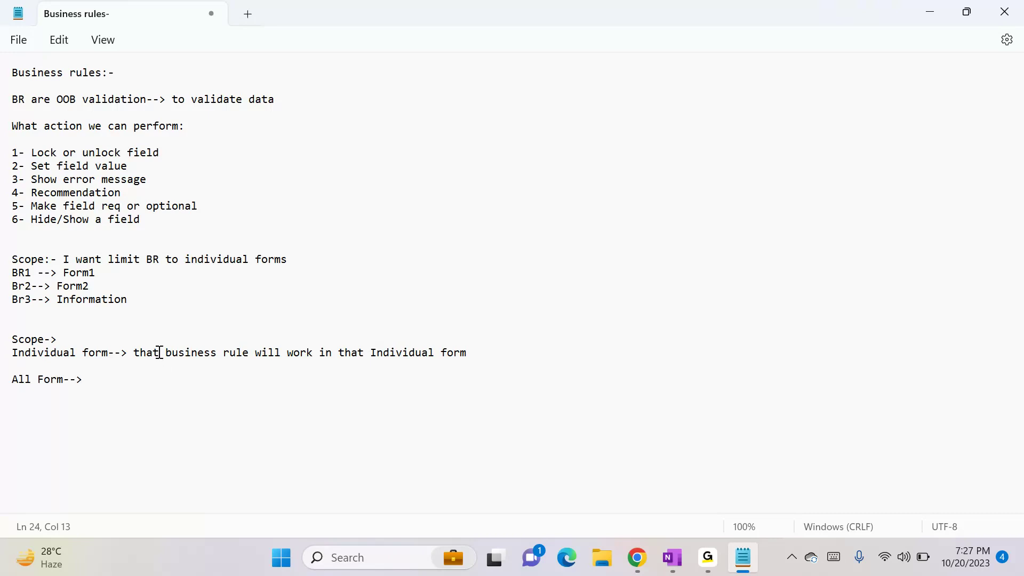
drag(166, 352, 487, 349)
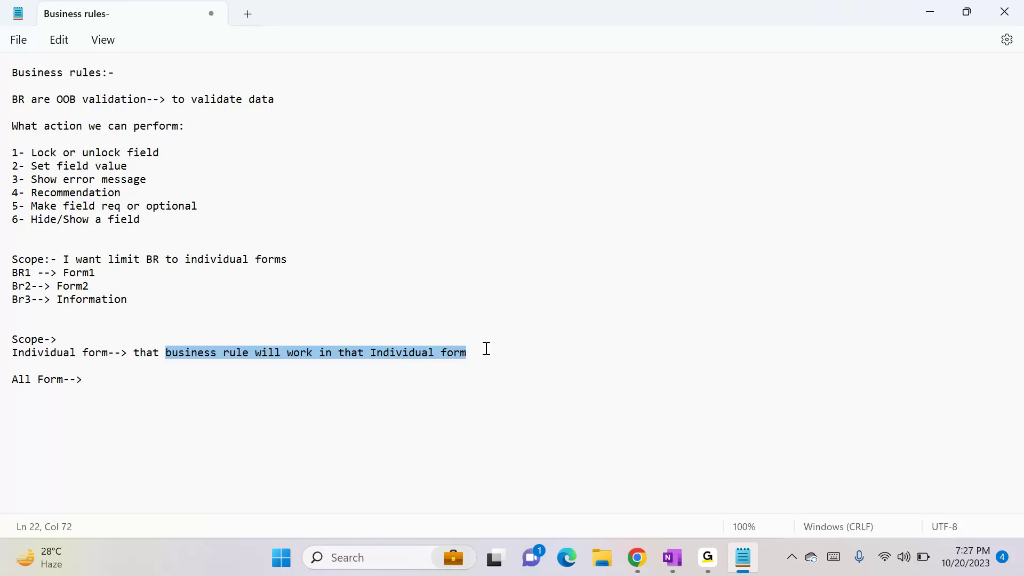
click(217, 371)
click(151, 380)
key(ctrl+v)
- Replace "that Individual form" with "all forms" at the end of the "All Form-->" line
key(BackSpace)
key(BackSpace)
key(BackSpace)
key(BackSpace)
key(BackSpace)
key(BackSpace)
key(BackSpace)
key(BackSpace)
key(BackSpace)
key(BackSpace)
key(BackSpace)
key(BackSpace)
key(BackSpace)
key(BackSpace)
key(BackSpace)
key(BackSpace)
key(BackSpace)
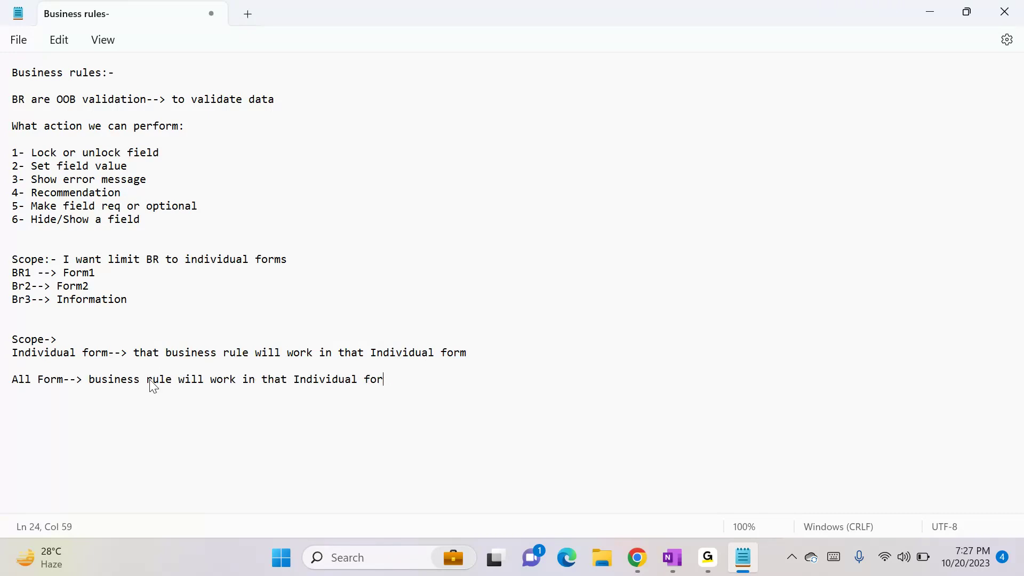
key(BackSpace)
key(BackSpace)
key(BackSpace)
text(all from)
key(BackSpace)
key(BackSpace)
key(BackSpace)
text(orms)
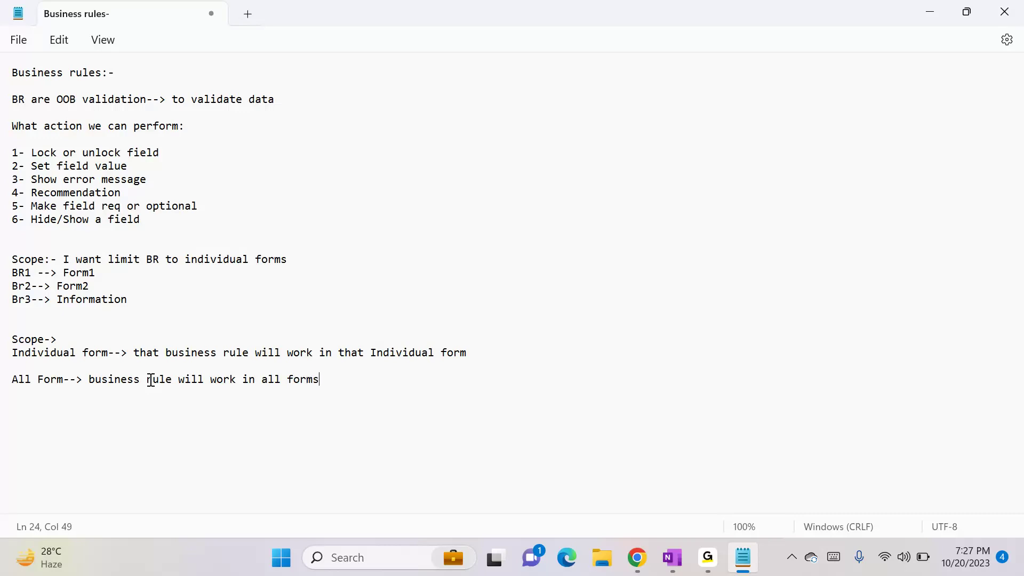
- Append "(Main+Quick Create+Card)" to the "All Form-->" line
text((Main+QC_Card)
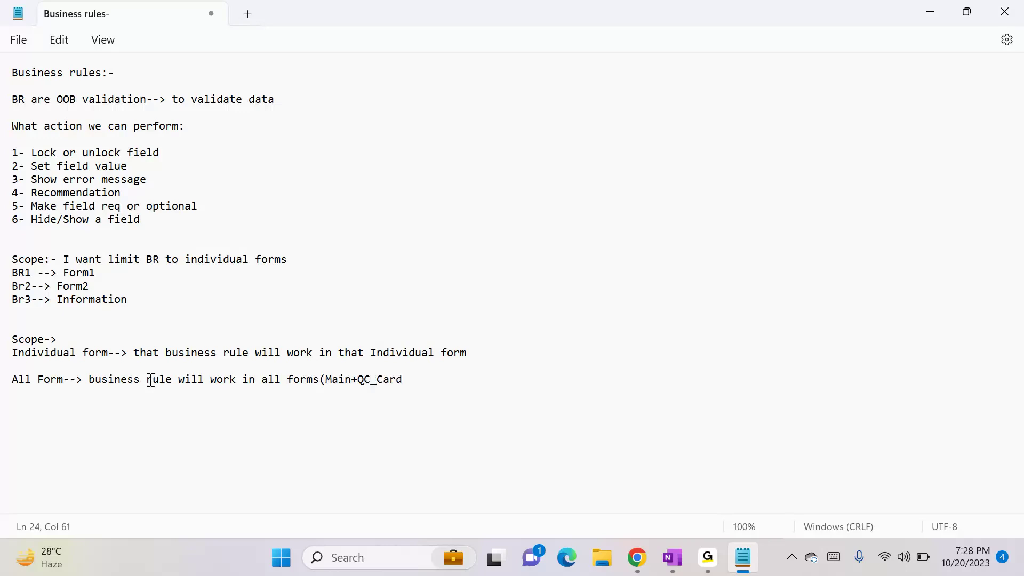
key(BackSpace)
key(BackSpace)
key(BackSpace)
key(BackSpace)
key(BackSpace)
key(BackSpace)
text(uick Create+Card))
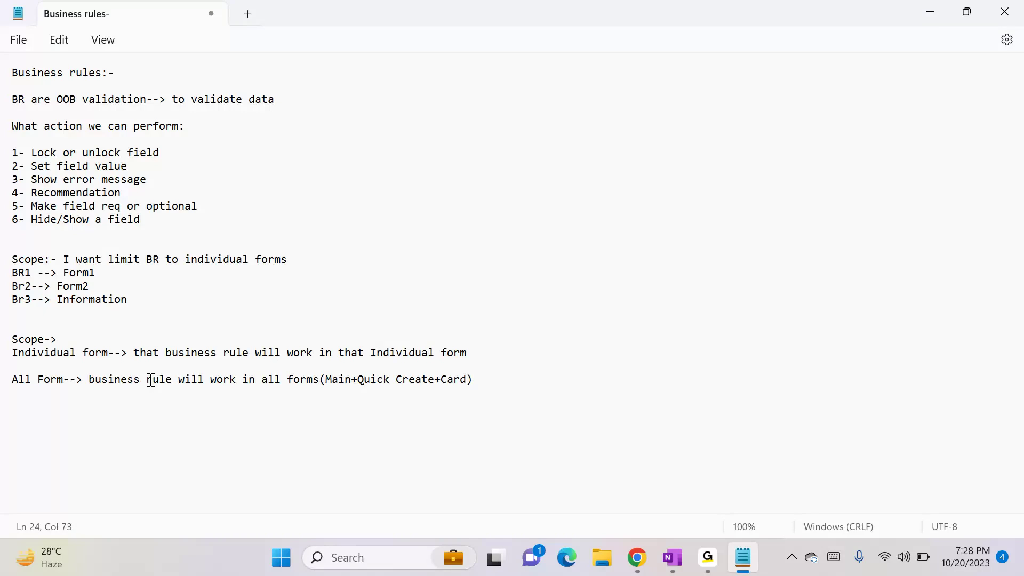
- Switch to the HDFC Bank solution window and create a new business rule for the Contract entity
key(alt+Tab)
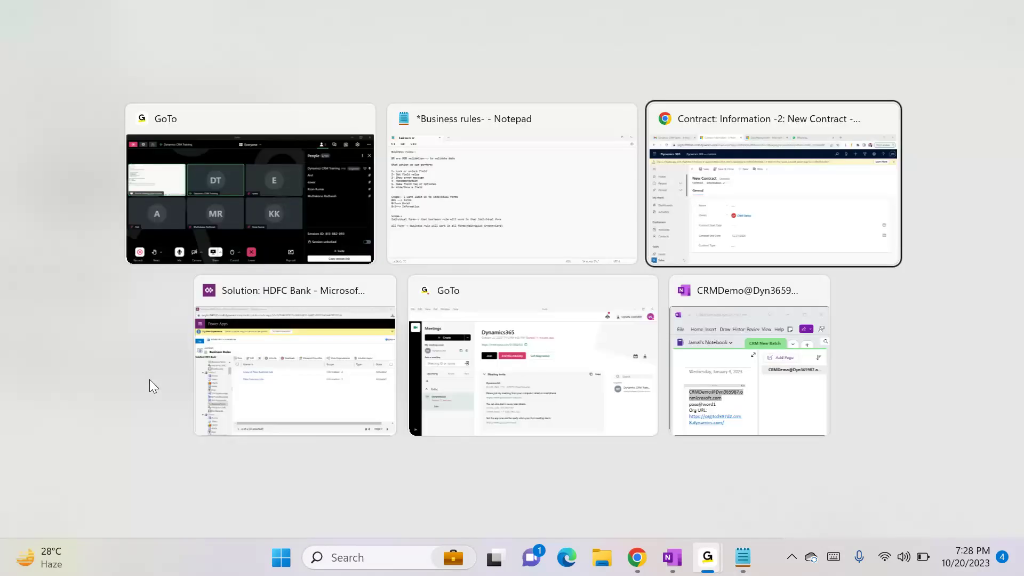
click(304, 389)
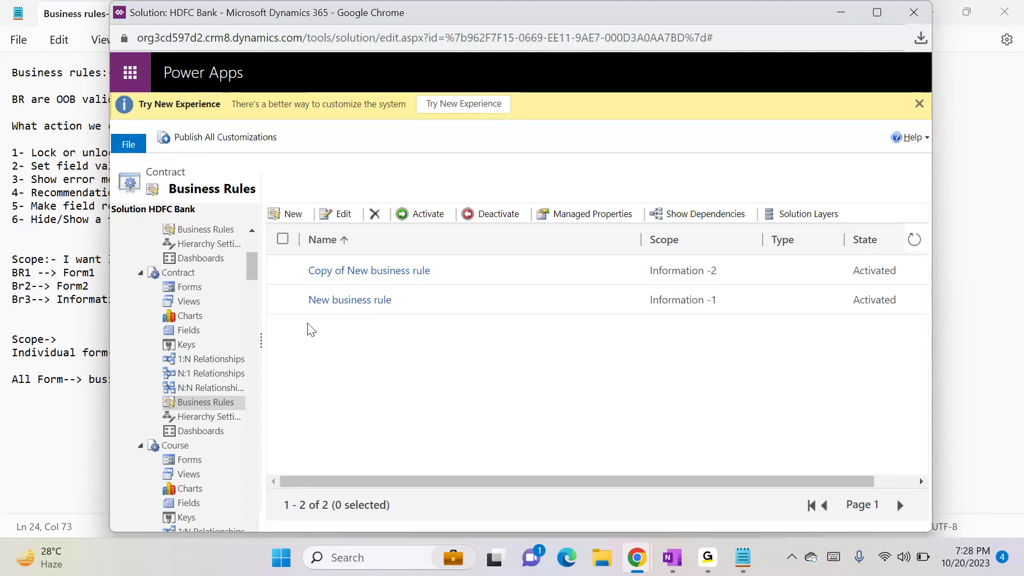
click(292, 213)
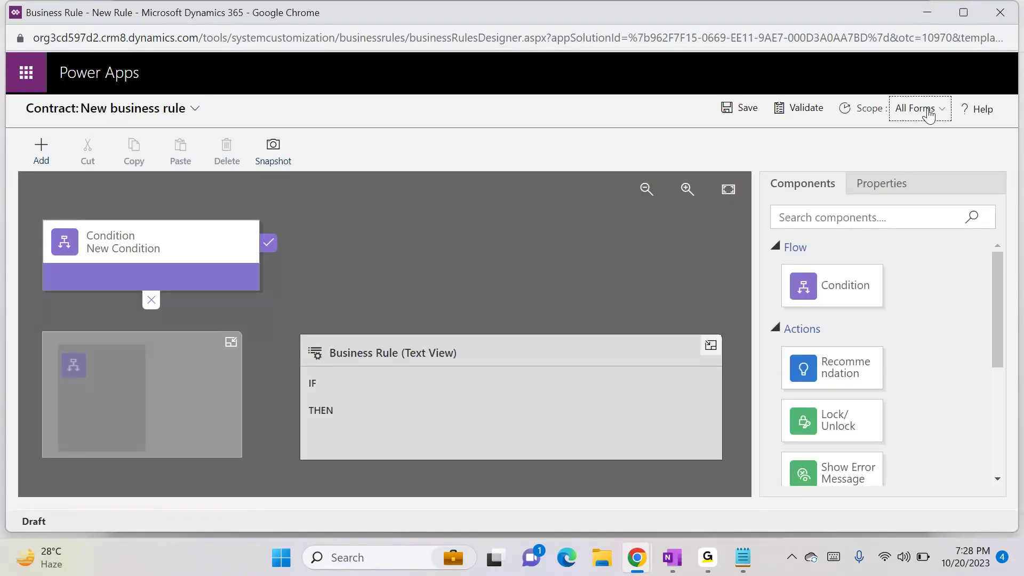
- Set the new business rule's scope to Entity and reopen the list of scope options
click(930, 110)
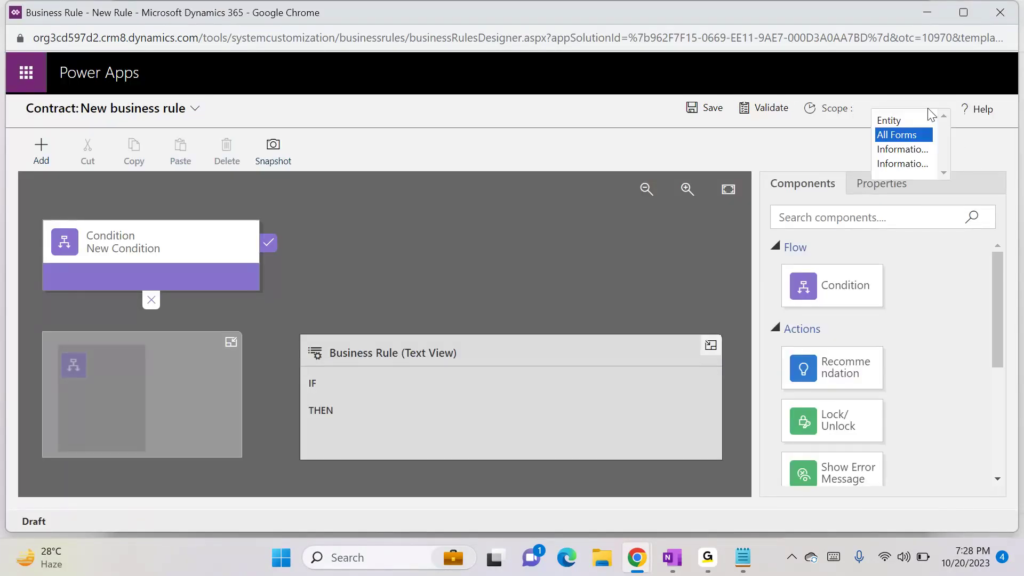
click(890, 120)
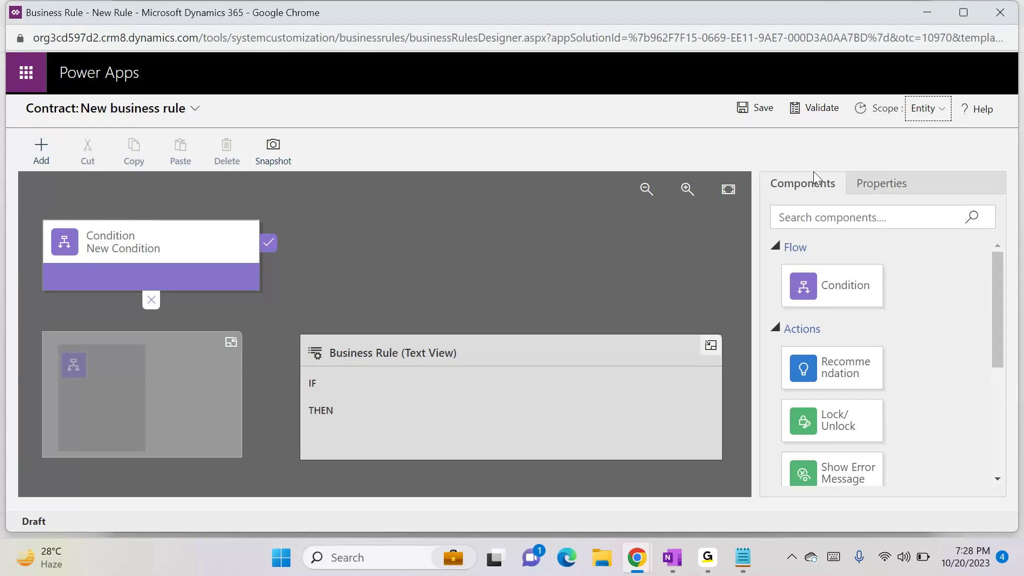
click(926, 112)
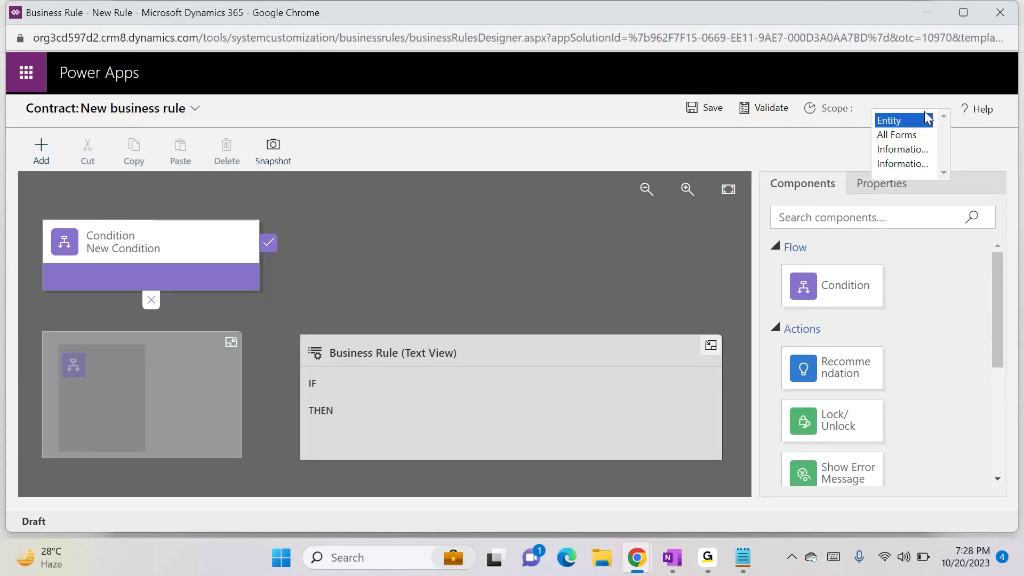
- Switch to the Business rules notes in Notepad and add an "Entity-->" line below the "All Form-->" line
key(alt+Tab)
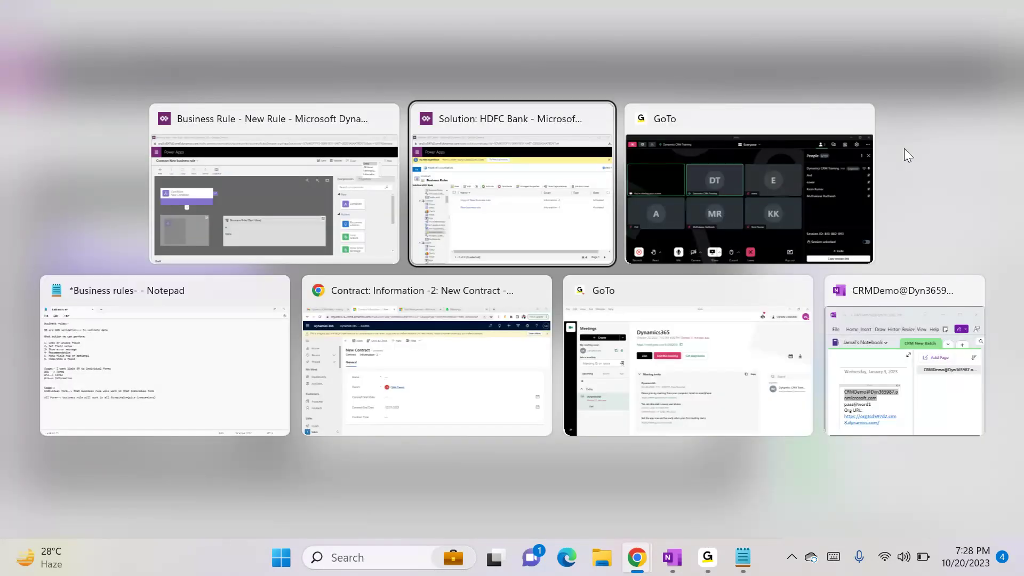
key(alt+Down)
key(alt+Left)
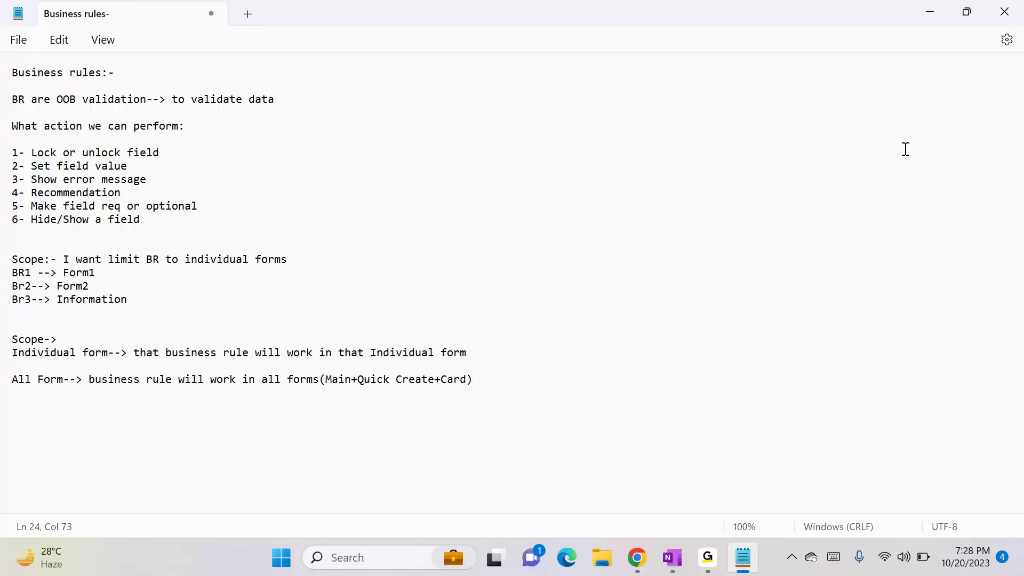
key(Return)
key(Return)
text(Entity-->)
- Copy "business rule will work in all forms(Main+Quick Create+Card)" from the "All Form-->" line into the "Entity-->" line
drag(88, 379, 478, 377)
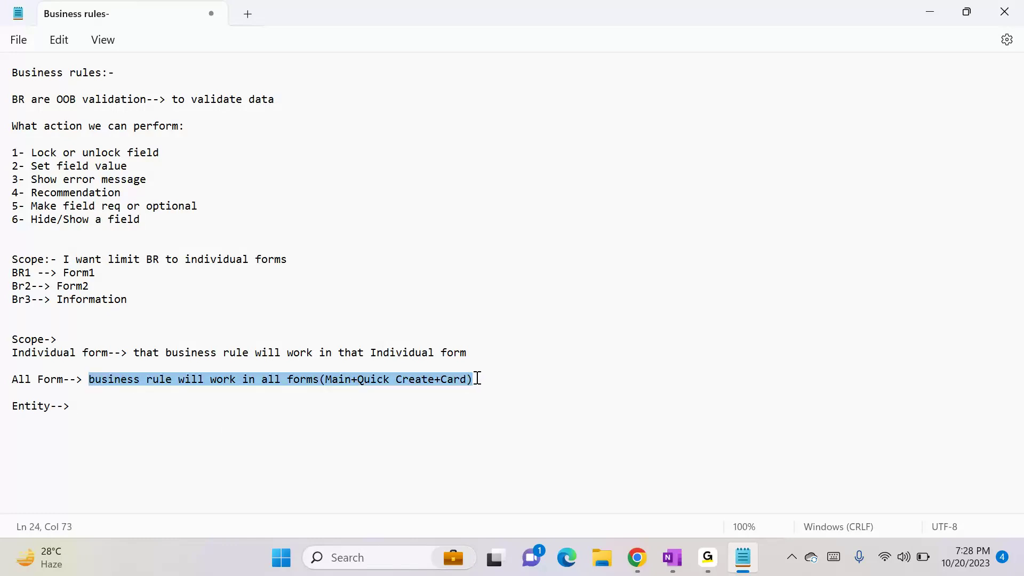
click(232, 414)
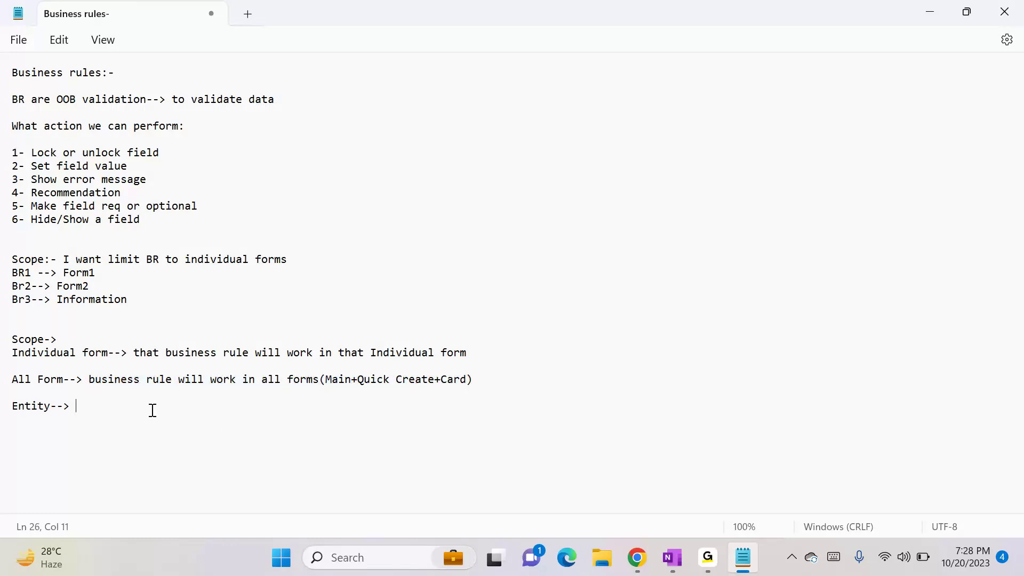
key(ctrl+v)
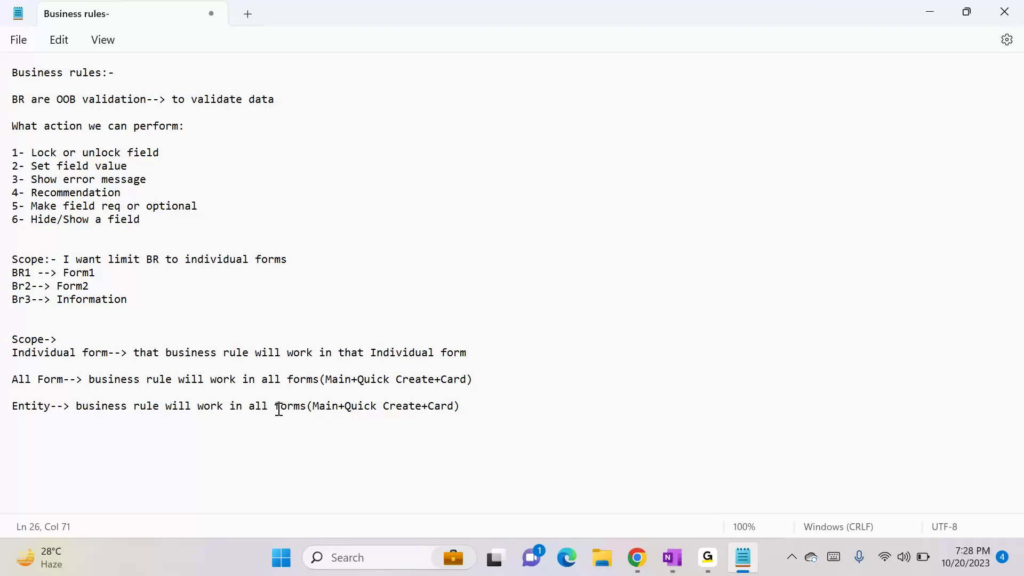
- Append "--> Runs on Client Side" to the "All Form-->" line and "--> Server Side" to the "Entity-->" line
click(502, 380)
text(--> Runs on Client Side)
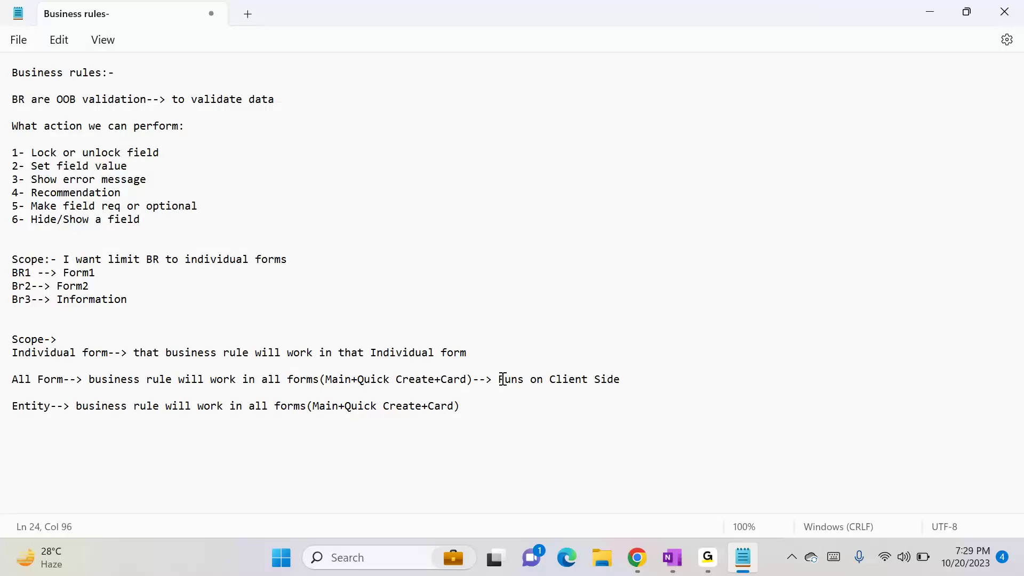
key(Down)
key(Down)
key(End)
click(505, 398)
click(467, 412)
text(--> Server Side)
key(Return)
key(Return)
- Switch to the business rule designer and set the new rule's scope to All Forms
mouse_move(637, 544)
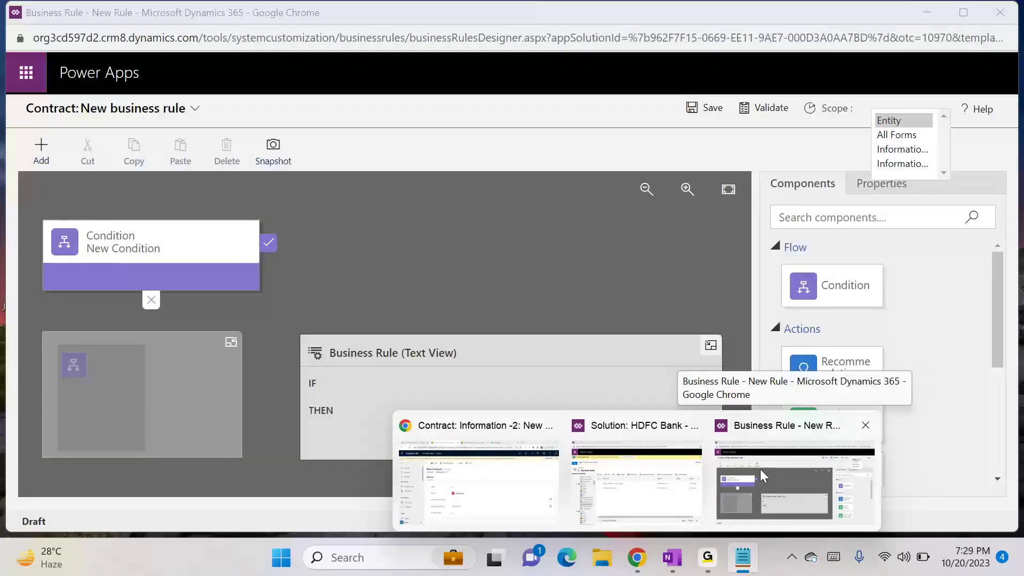
click(760, 469)
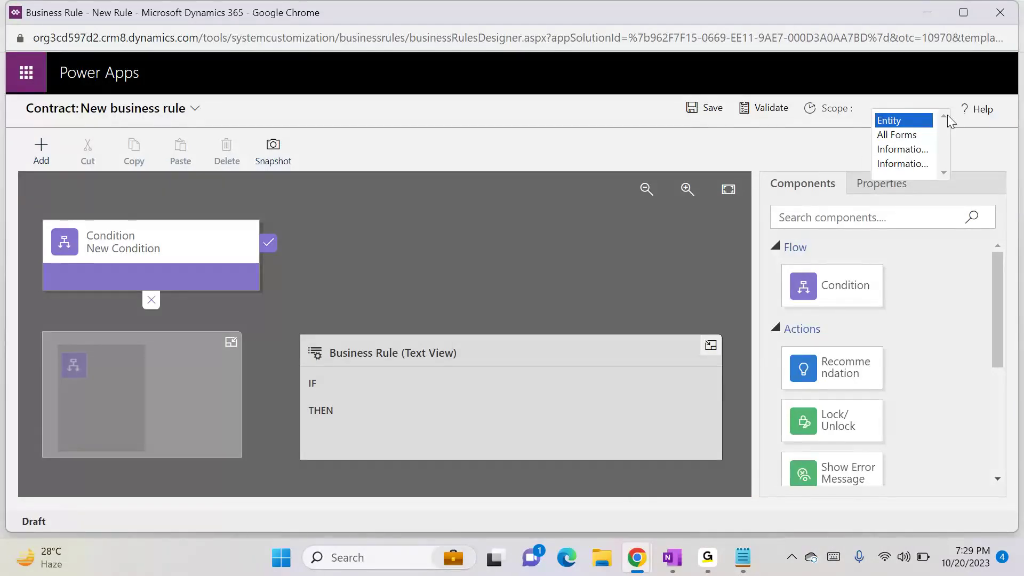
click(887, 134)
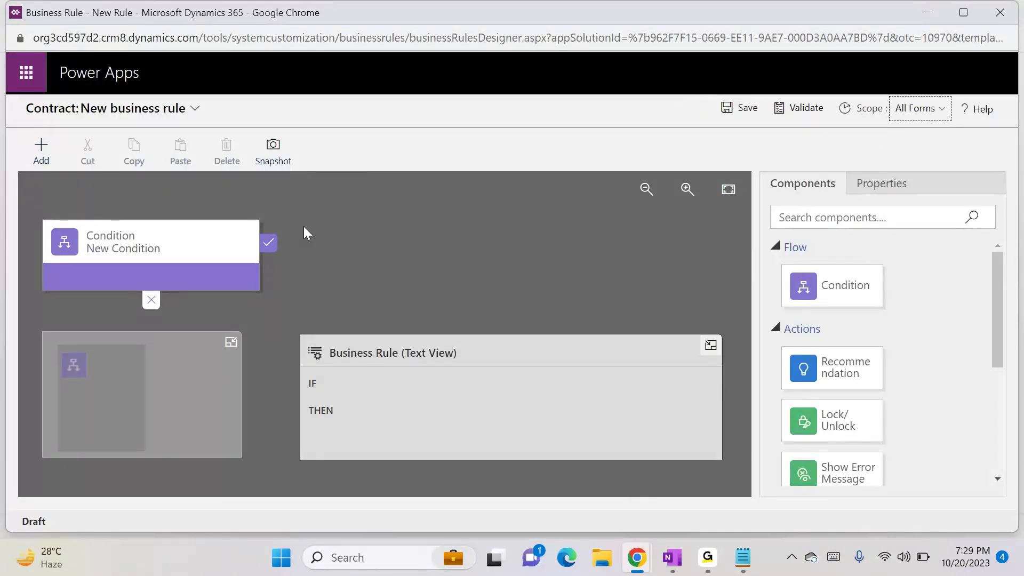
- Set the condition's rule to the Owner field with the operator Contains data and apply it
click(166, 251)
drag(999, 308, 1007, 355)
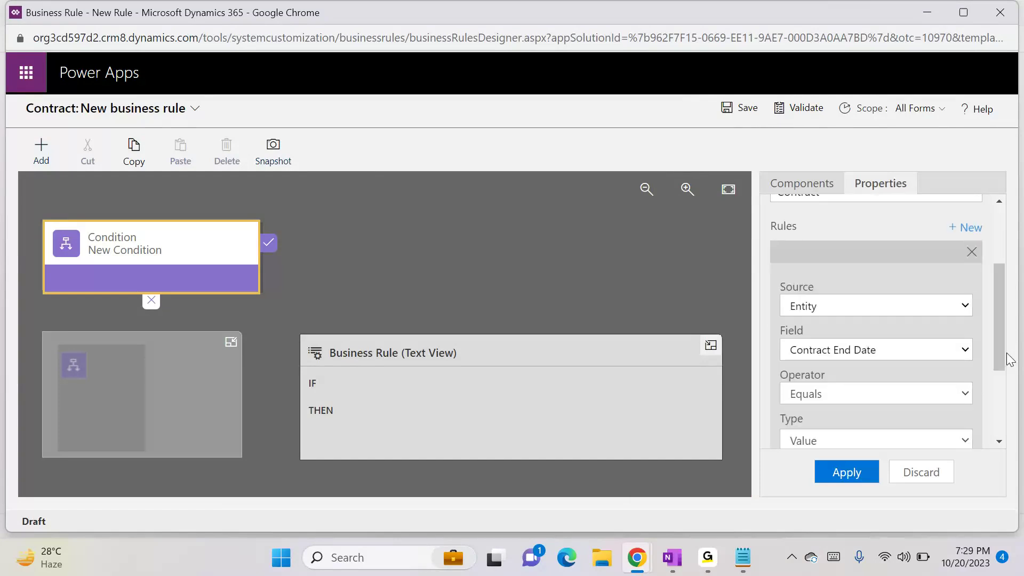
click(851, 356)
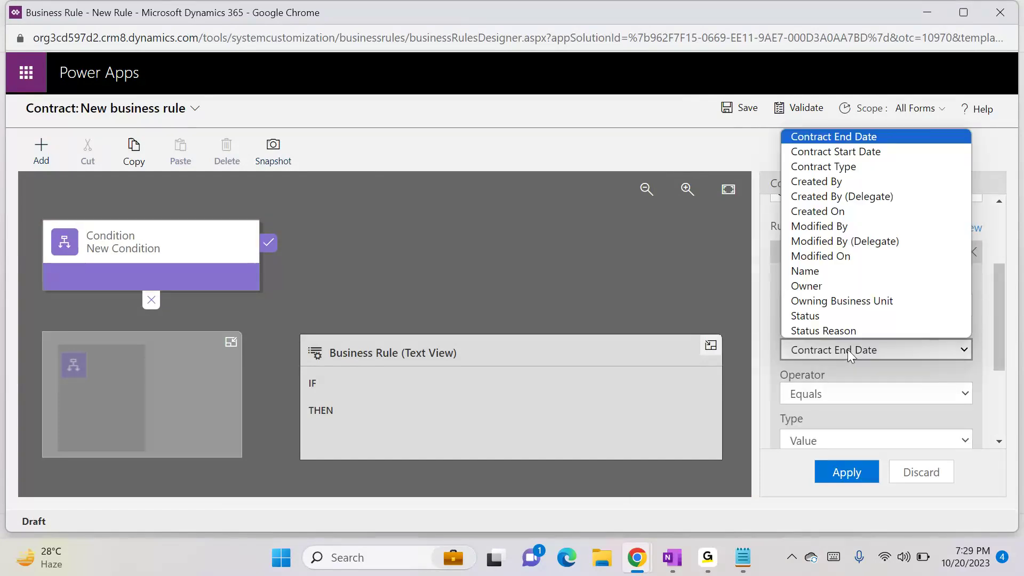
click(822, 286)
click(844, 246)
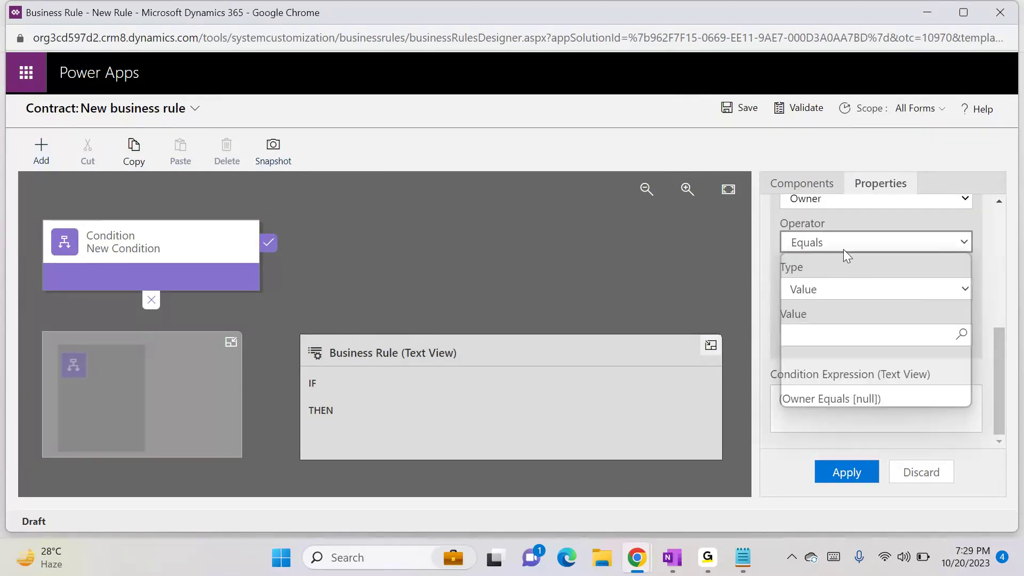
click(828, 401)
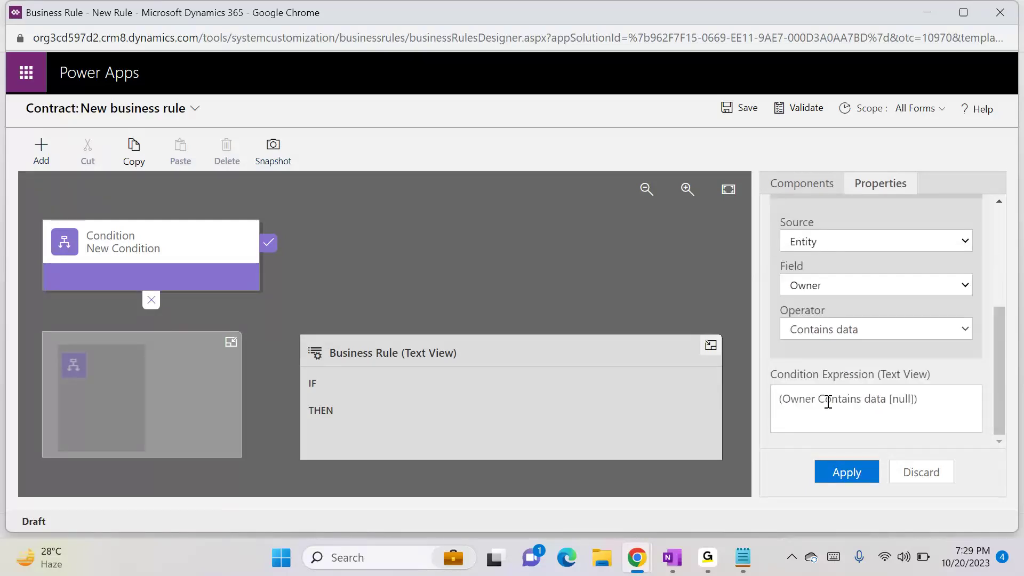
click(839, 473)
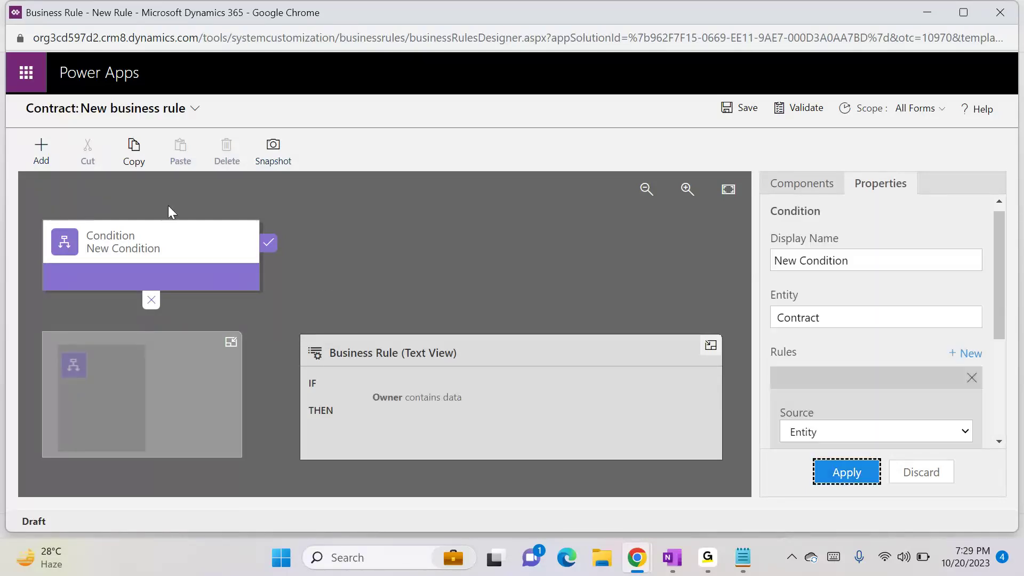
- Change the condition's rule to the Contract Type field with the operator Does not contain data and apply it
click(54, 156)
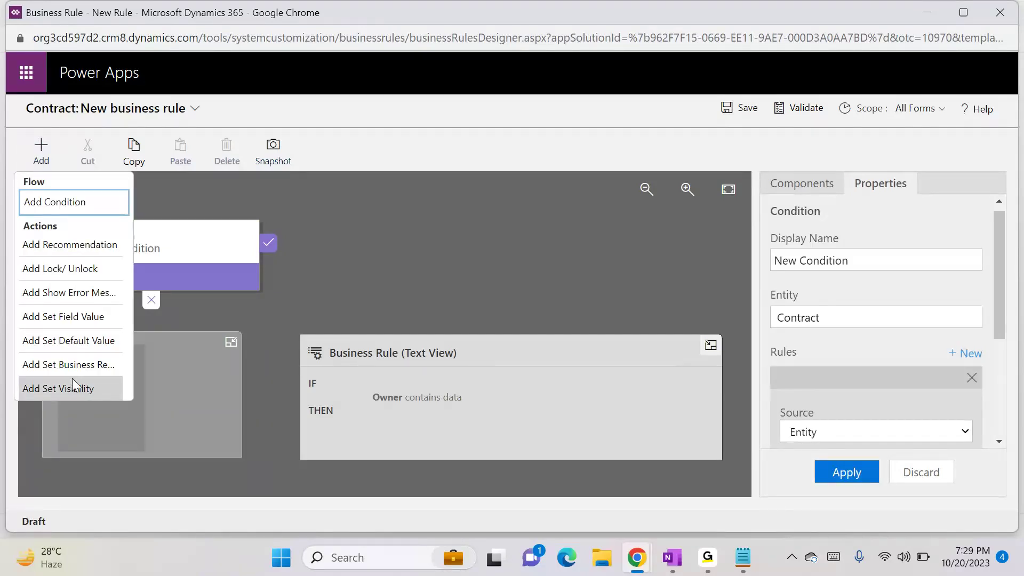
click(62, 203)
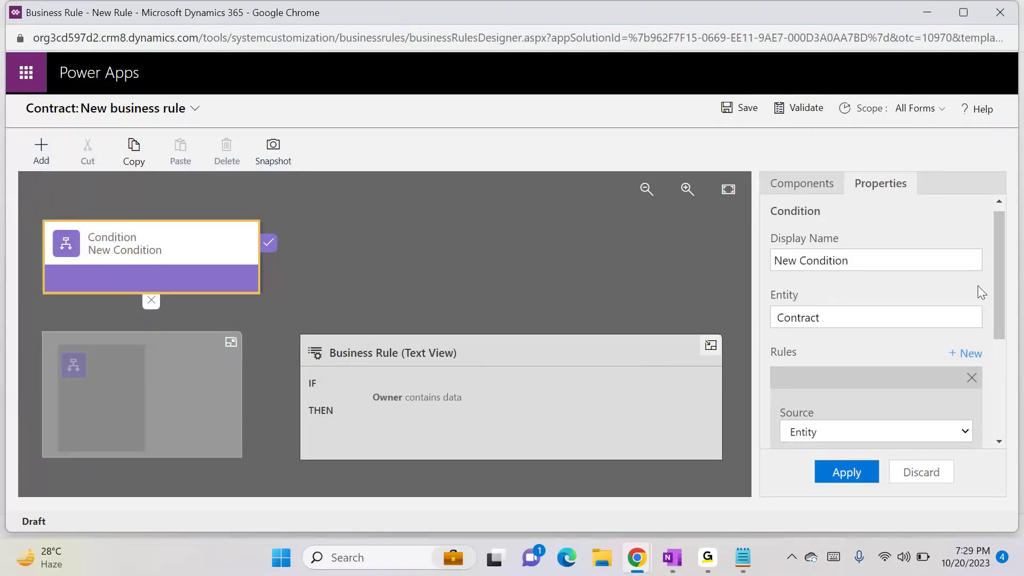
scroll(990, 342, down, 4)
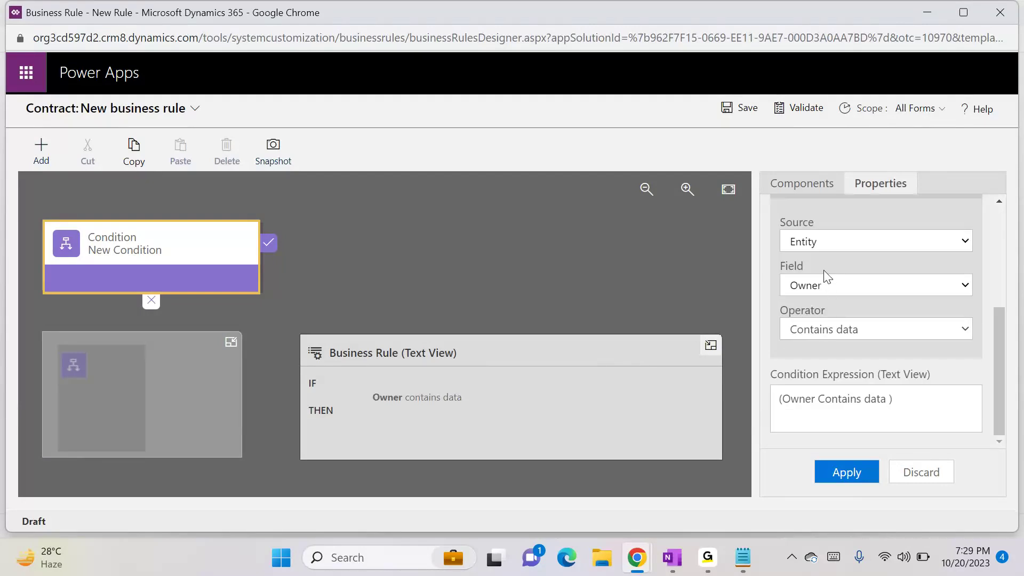
click(828, 284)
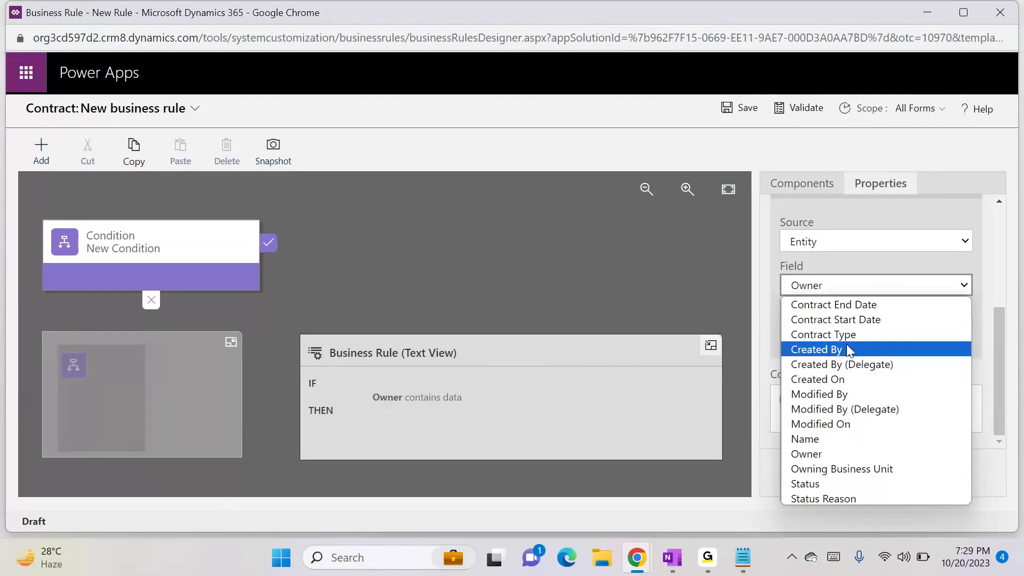
click(835, 335)
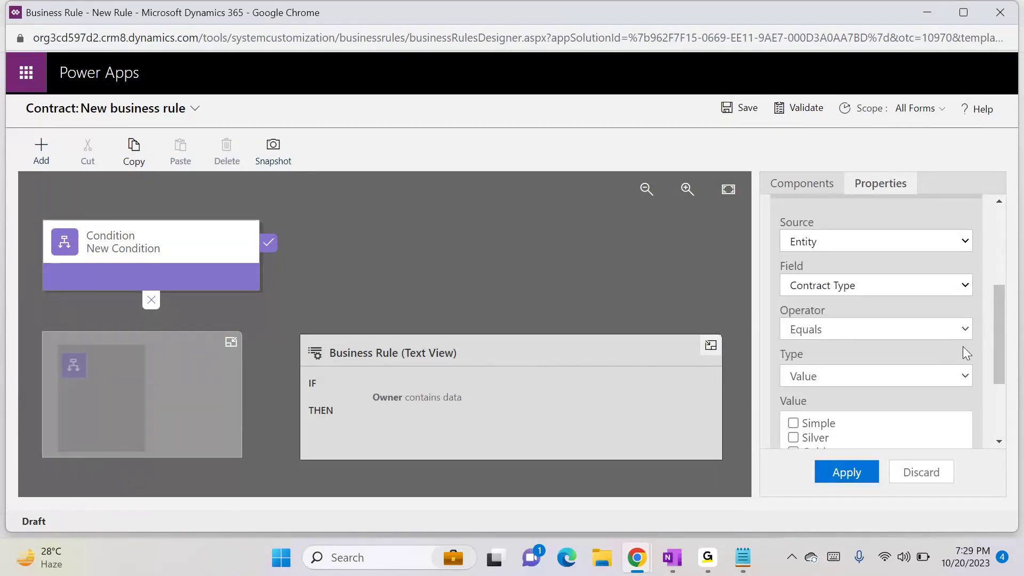
click(904, 329)
click(857, 382)
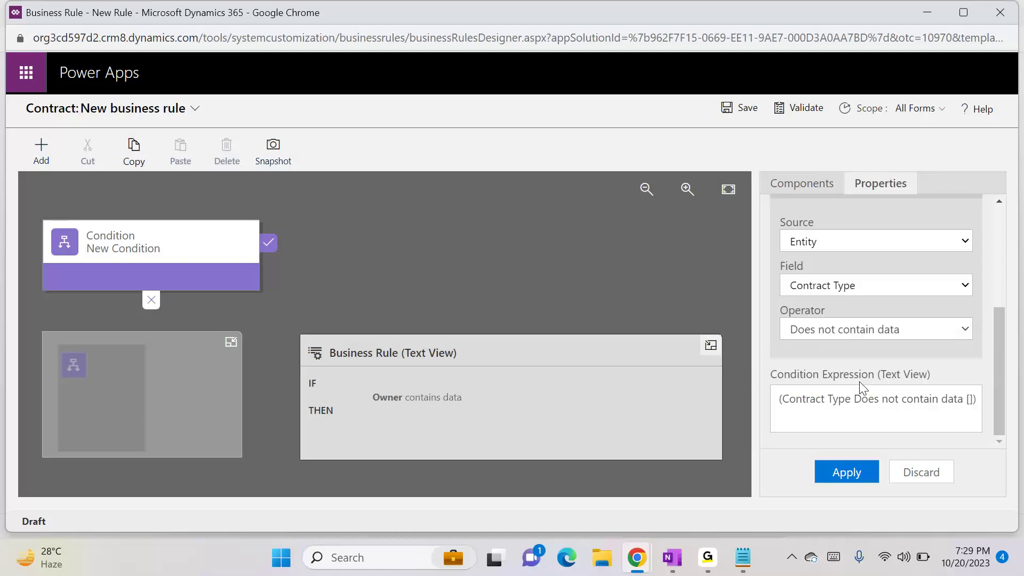
click(850, 471)
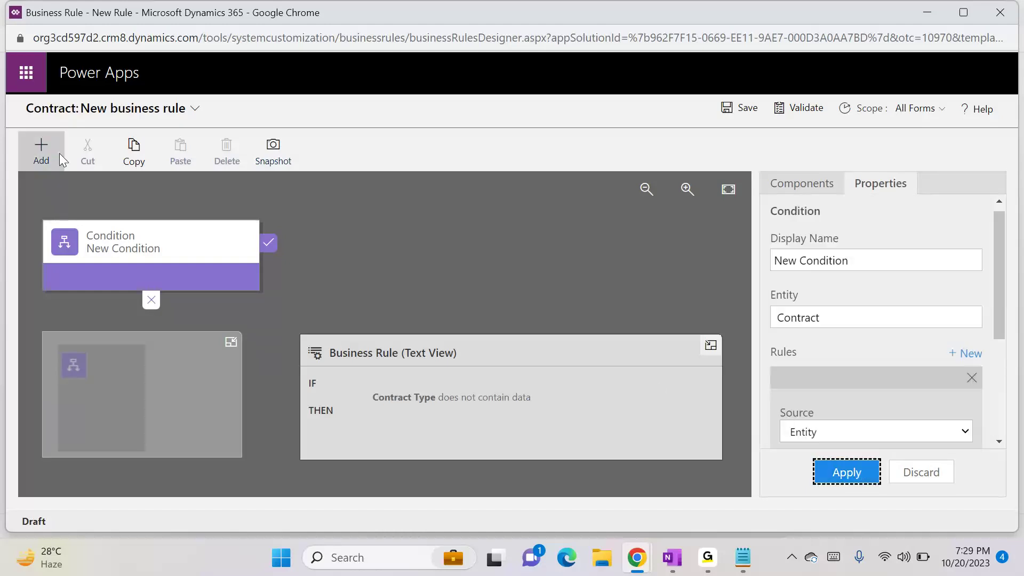
- Add a Show Error Message action to the condition's true branch for Contract Type with "Please fill Contract Type", and apply it
click(45, 147)
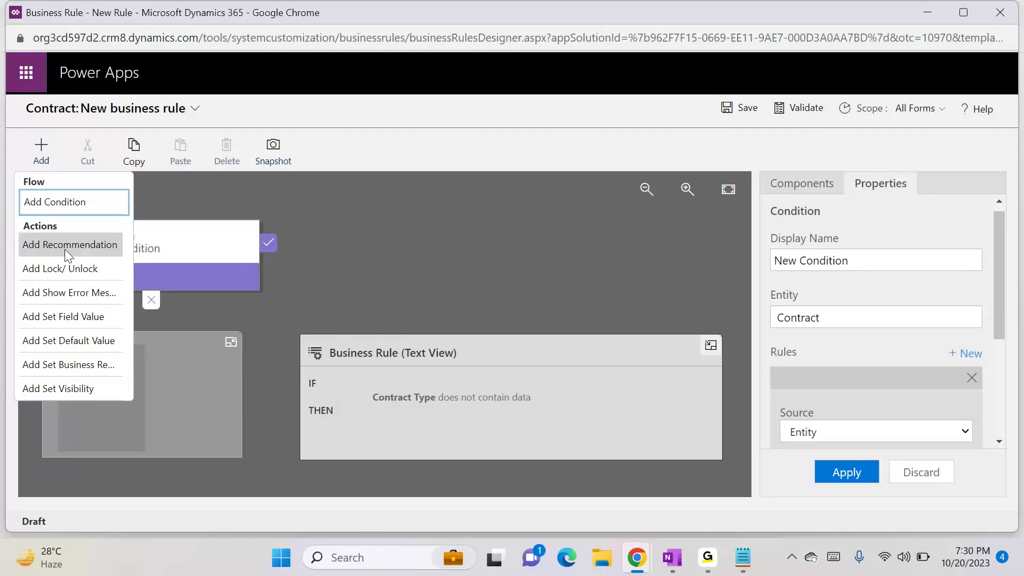
click(69, 291)
click(297, 264)
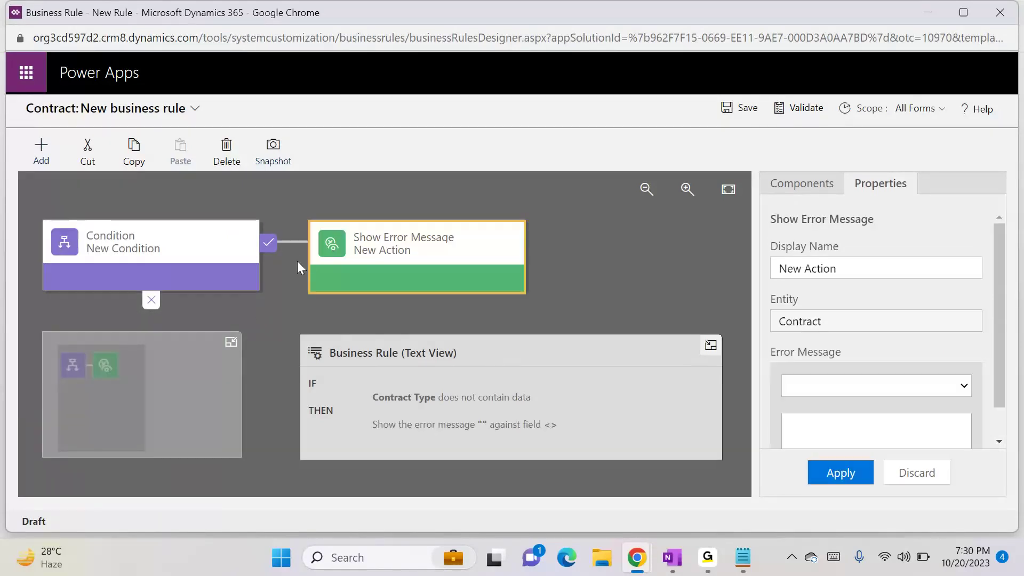
click(817, 383)
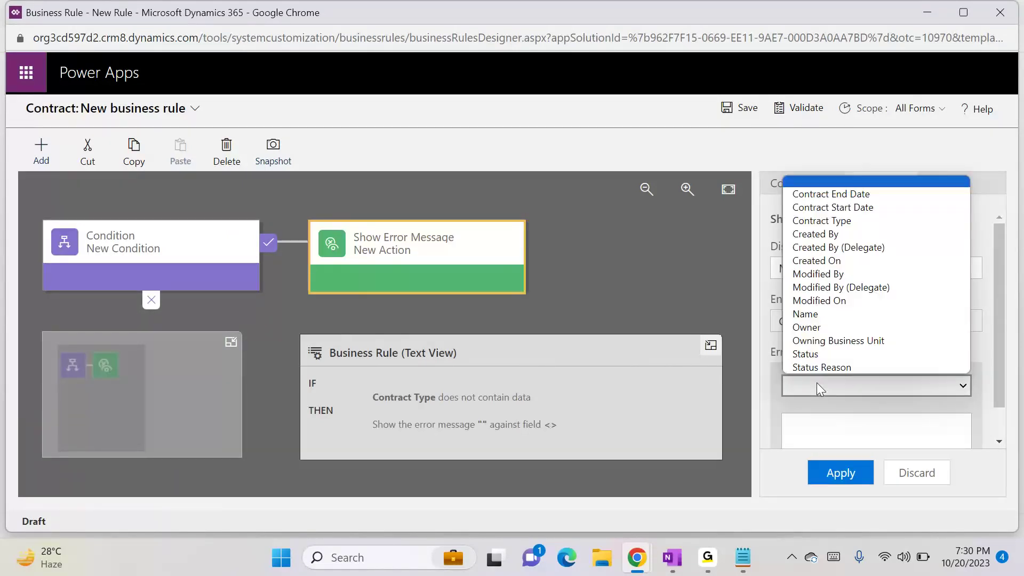
click(835, 228)
click(869, 431)
text(Please fill Contract Type)
click(842, 479)
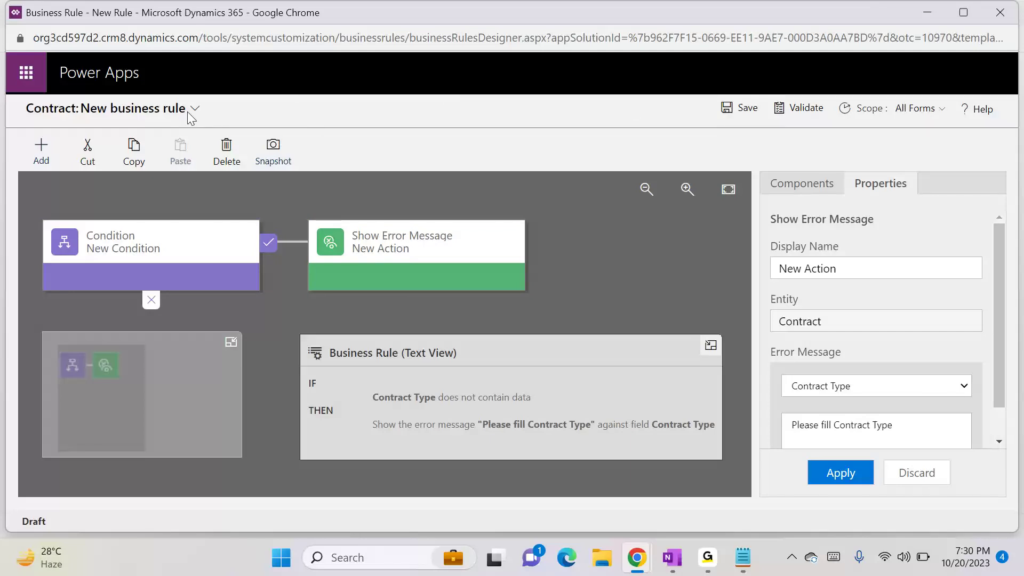
- Save the new Contract business rule and activate it
click(746, 110)
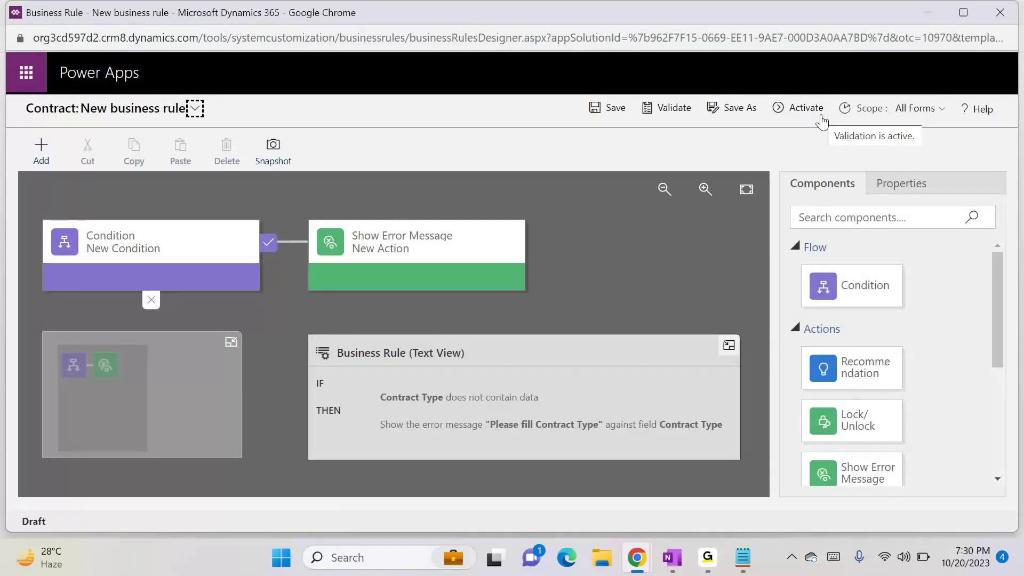
click(820, 113)
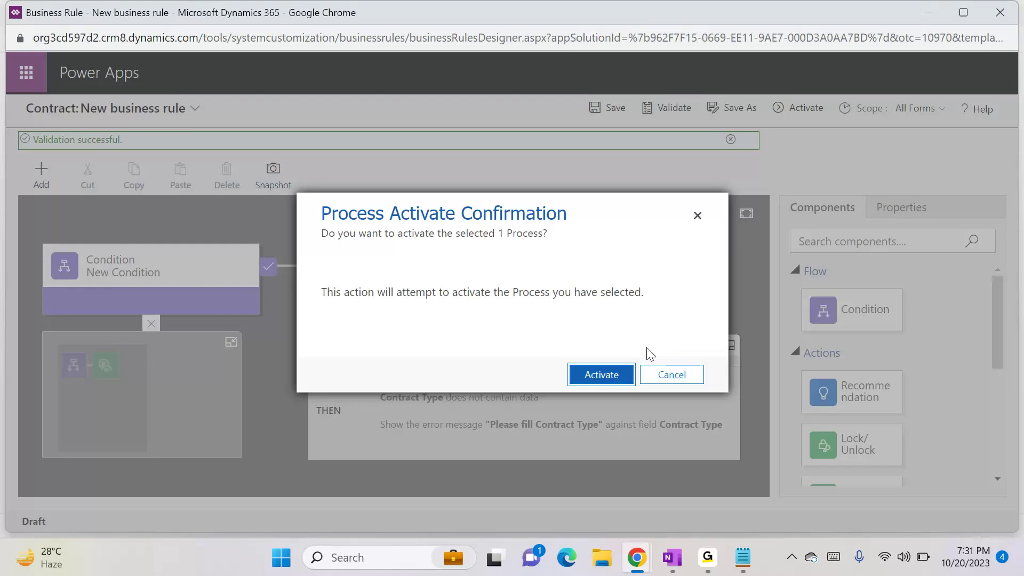
click(609, 376)
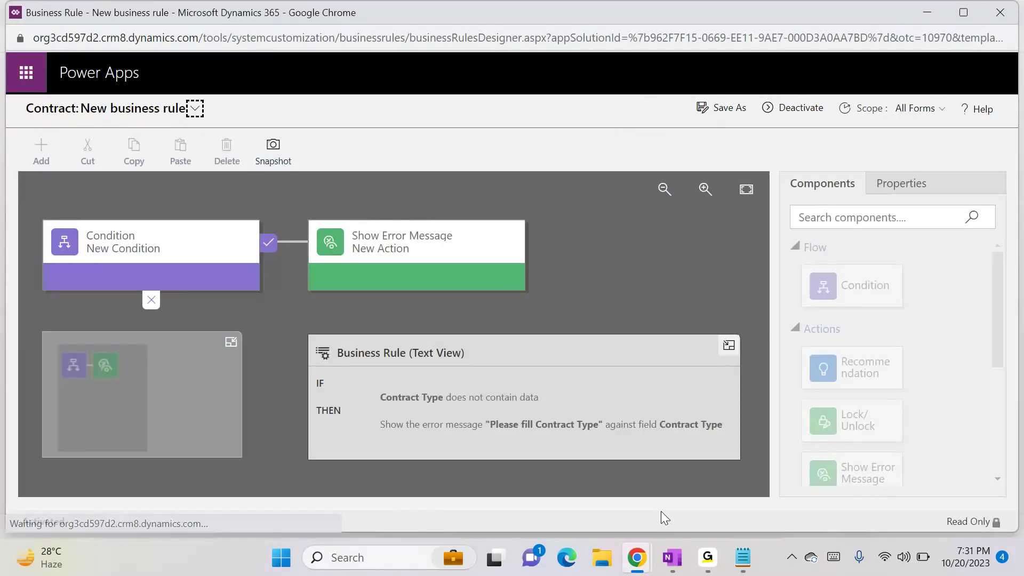
- Return to the new Contract record on the Information -2 form and reload it to test the activated rule
mouse_move(645, 549)
click(491, 468)
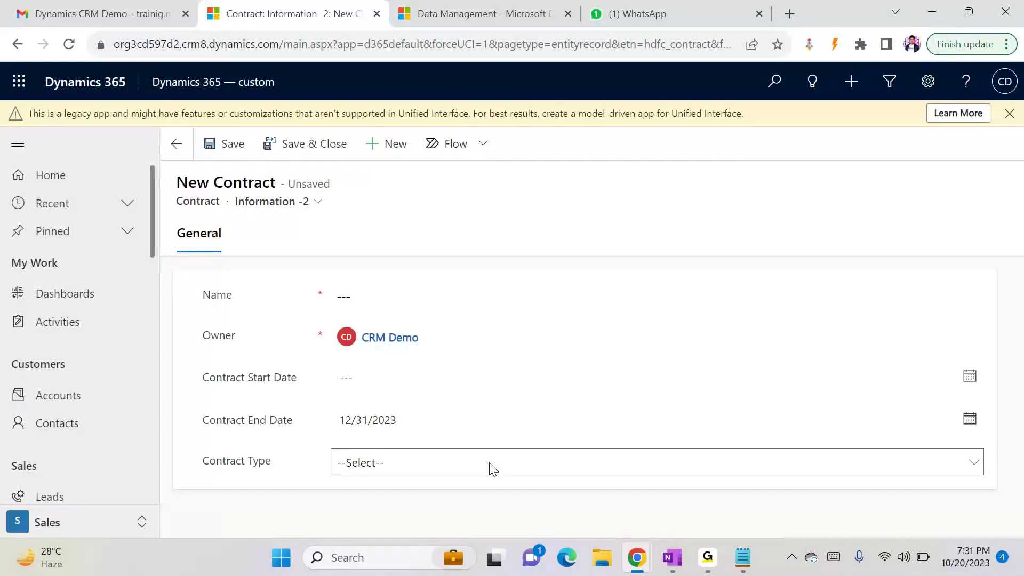
key(F5)
key(Return)
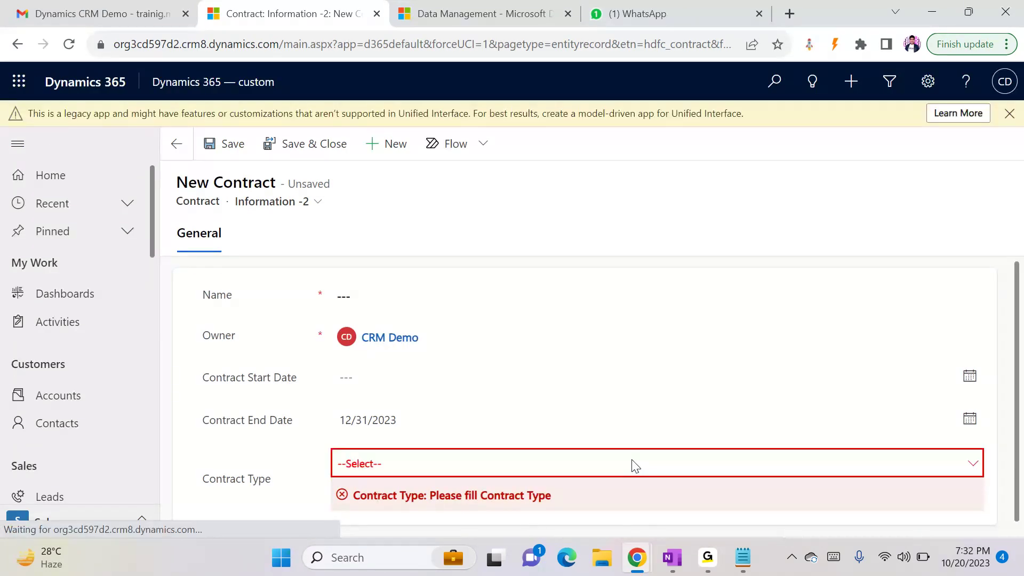
- Switch the new Contract record to the Information -1 form, discarding the unsaved changes
click(303, 202)
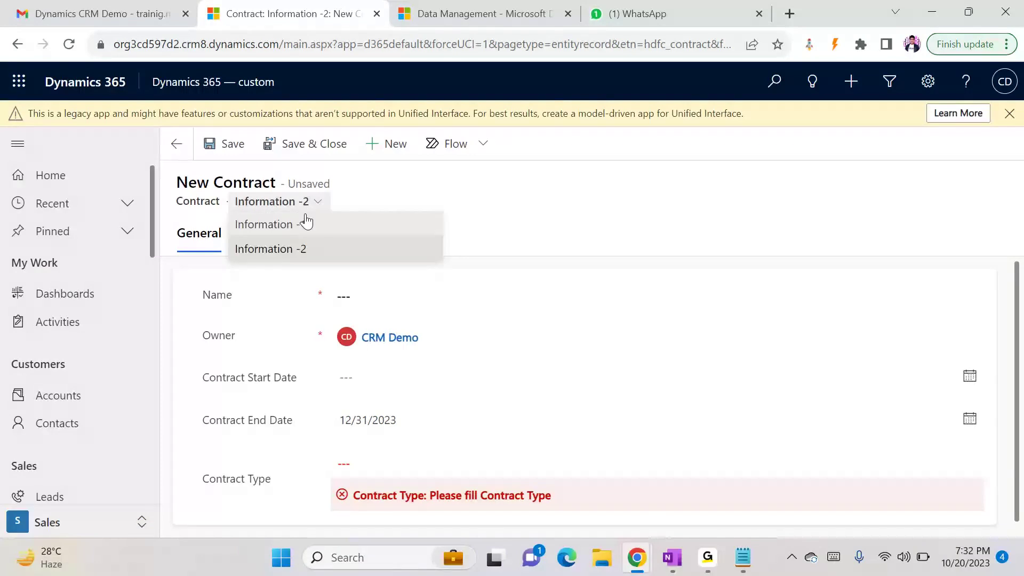
click(306, 223)
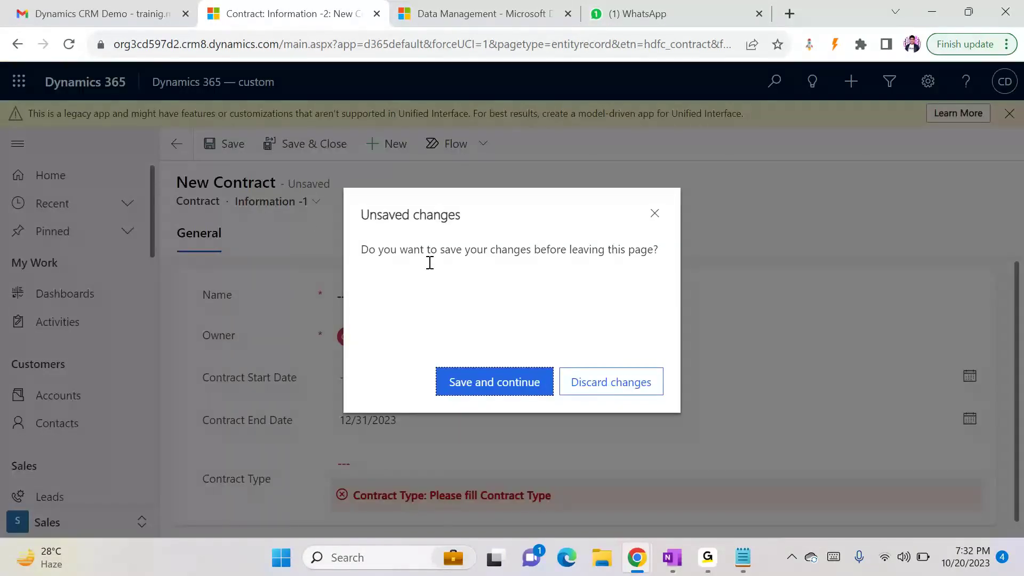
click(599, 382)
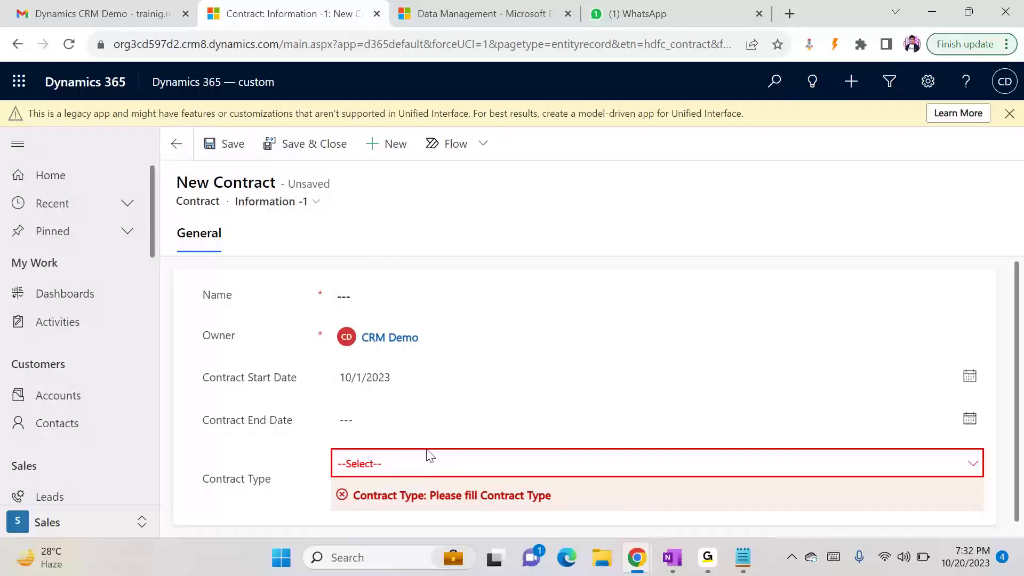
- Enter "test" as the contract's name and try to save the record without a Contract Type
click(363, 290)
text(test)
click(231, 149)
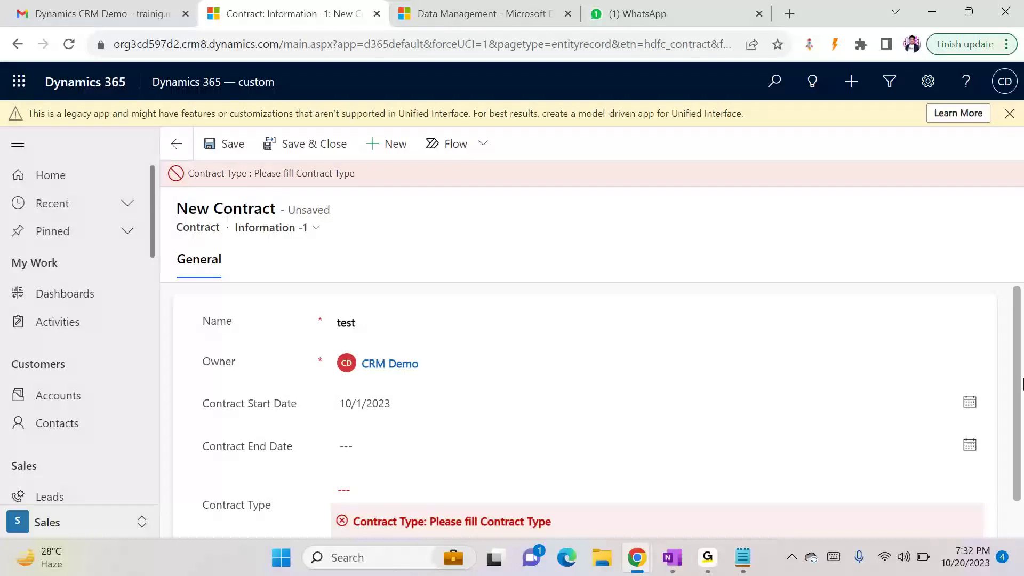
scroll(1023, 383, down, 2)
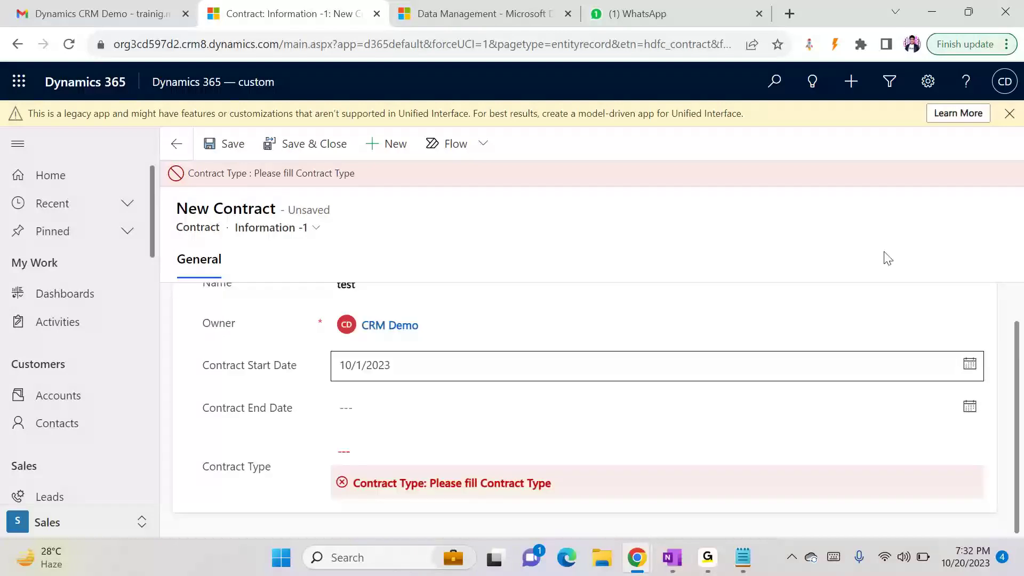
- Minimize the open browser and solution windows to get to the desktop
click(924, 15)
click(919, 13)
click(918, 12)
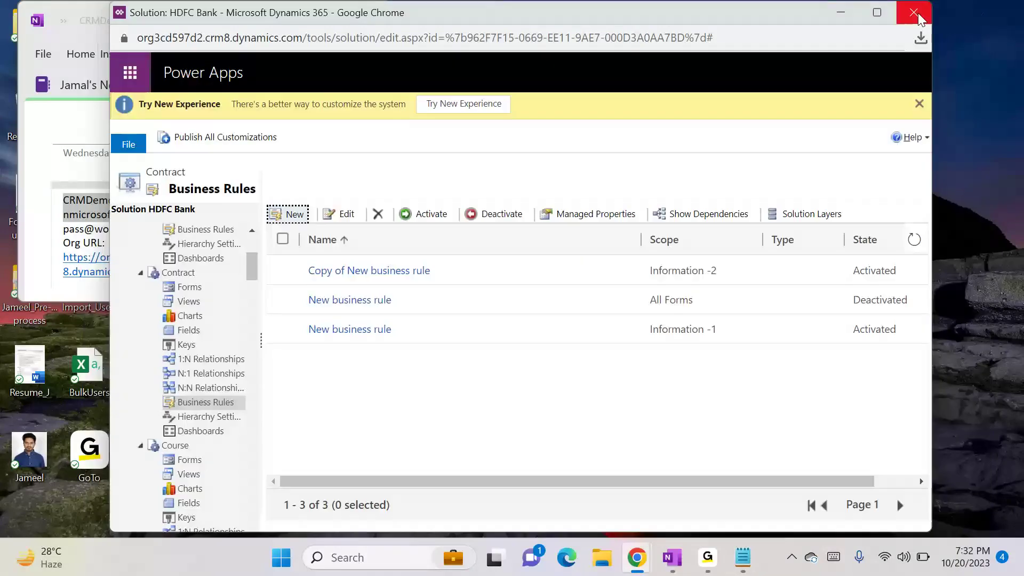
click(918, 12)
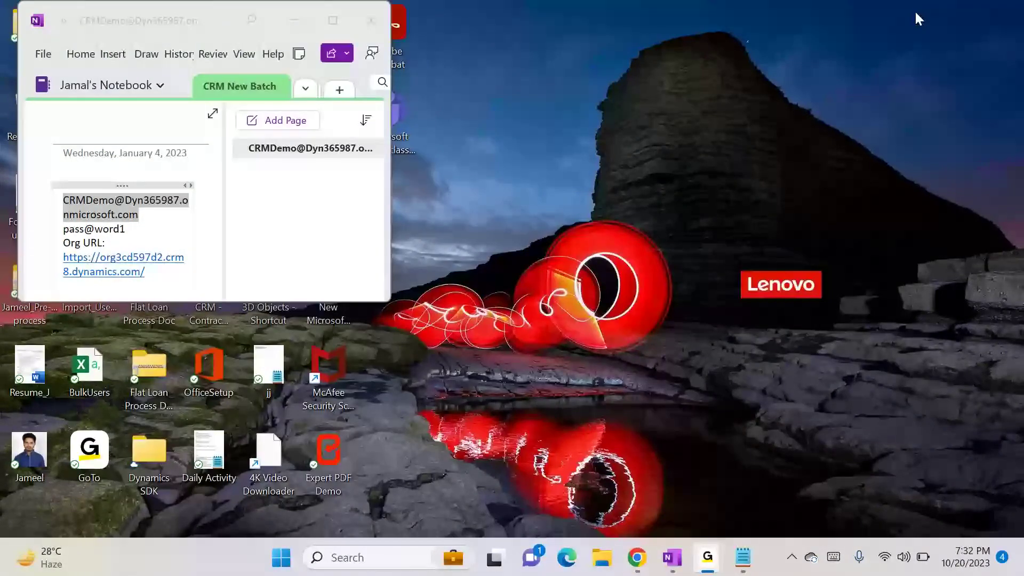
click(938, 14)
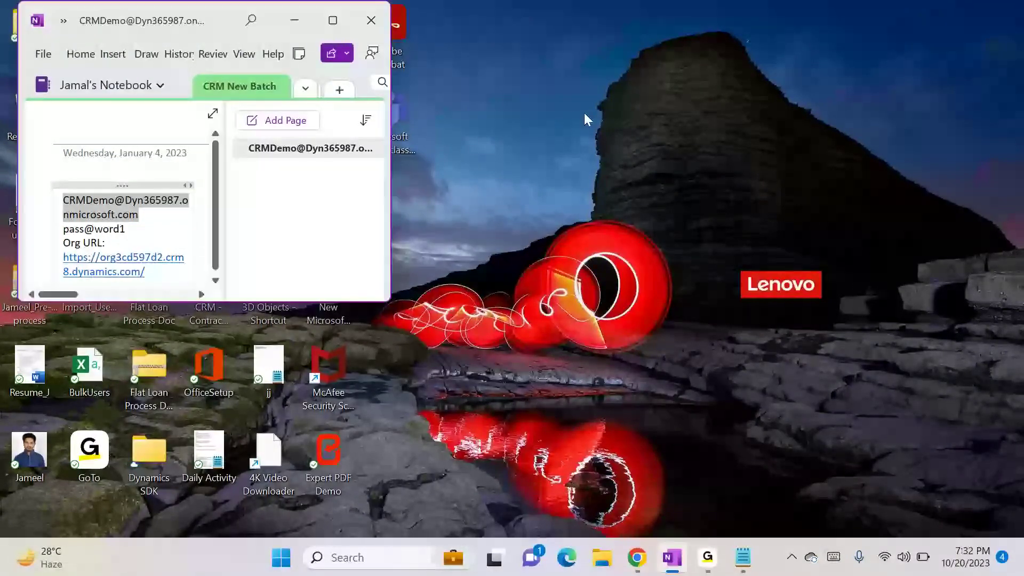
- Create a new Microsoft Excel worksheet on the desktop and name it Contract Data
click(579, 114)
right_click(648, 294)
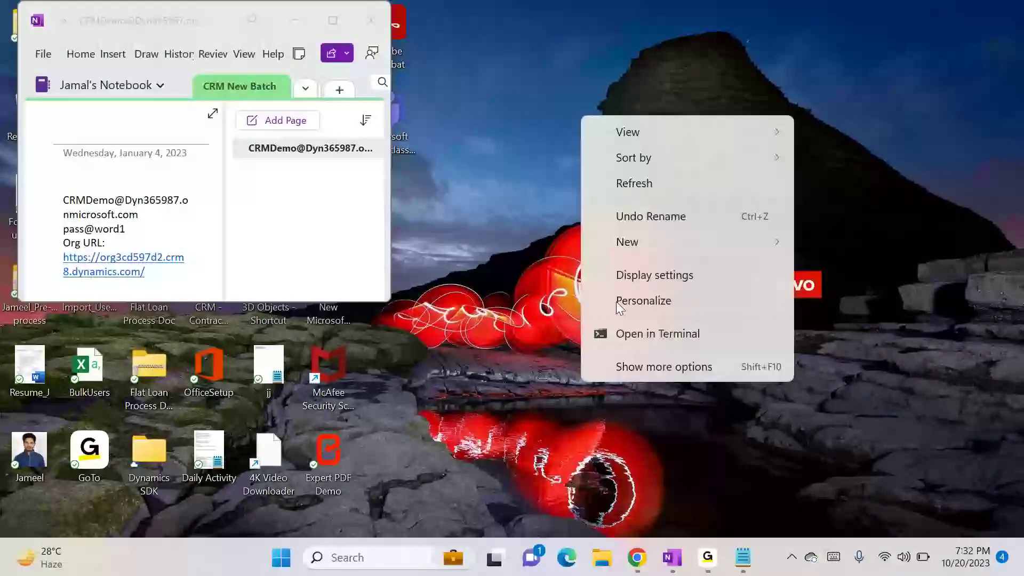
mouse_move(633, 248)
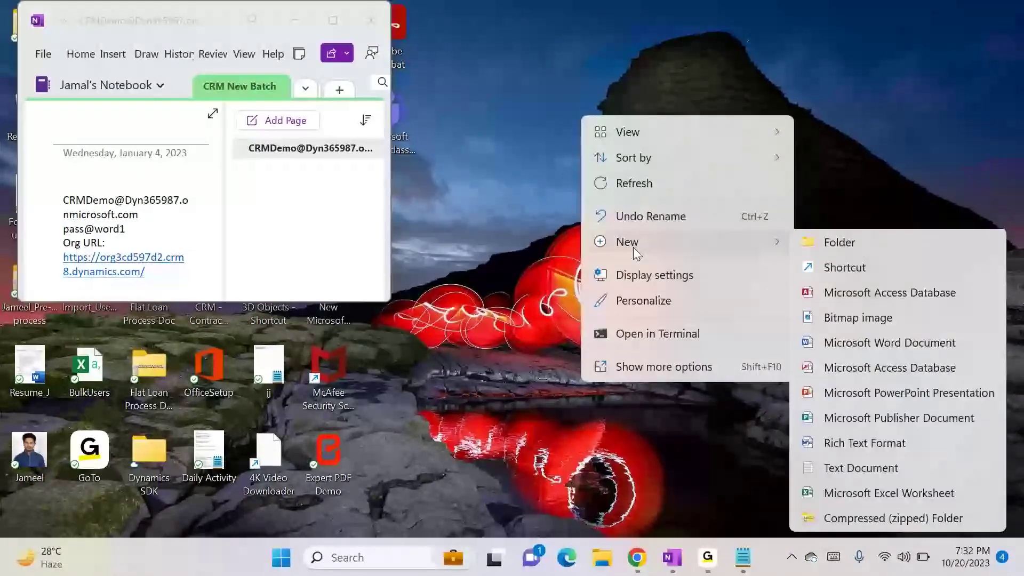
click(846, 496)
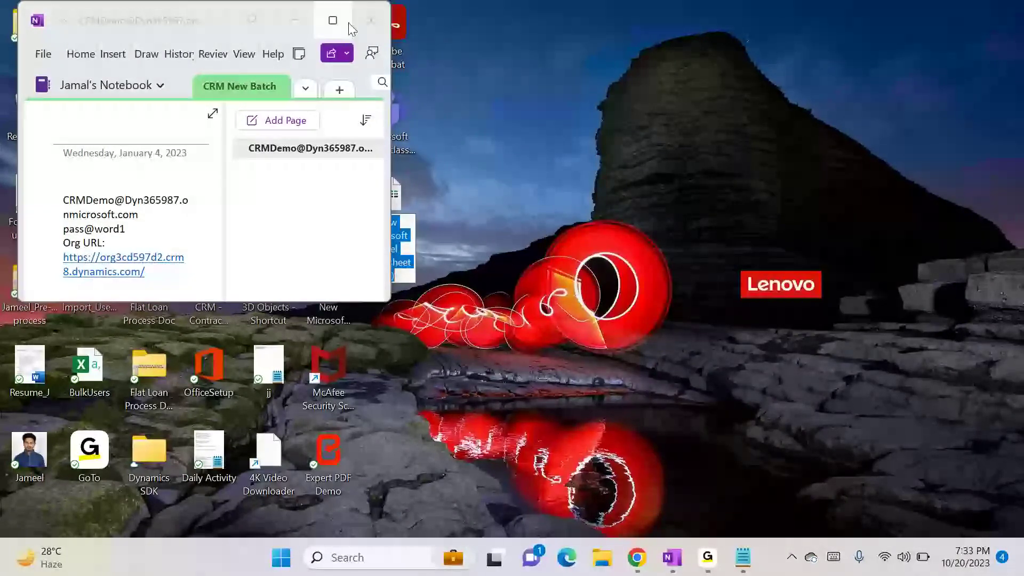
click(294, 20)
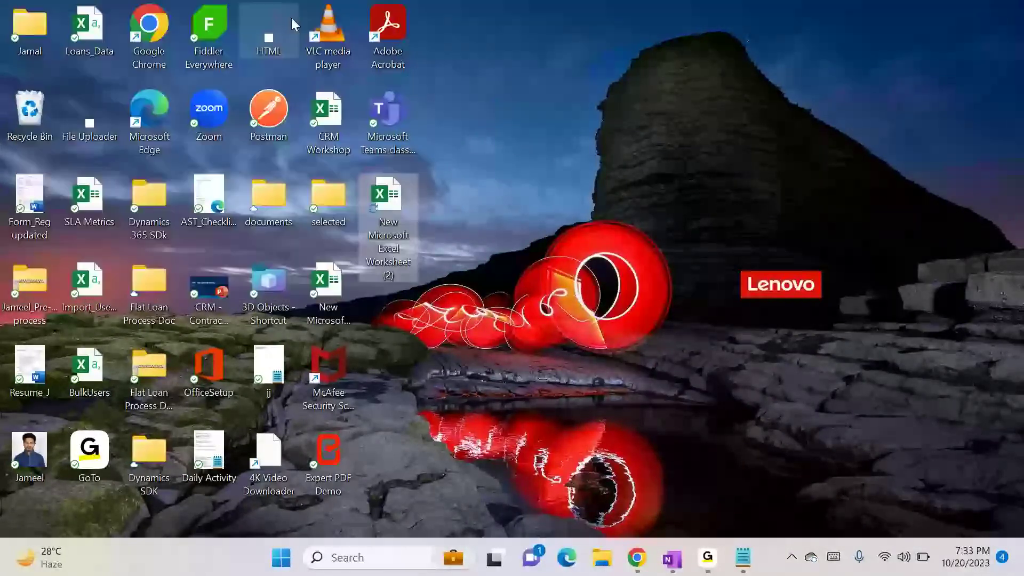
click(395, 232)
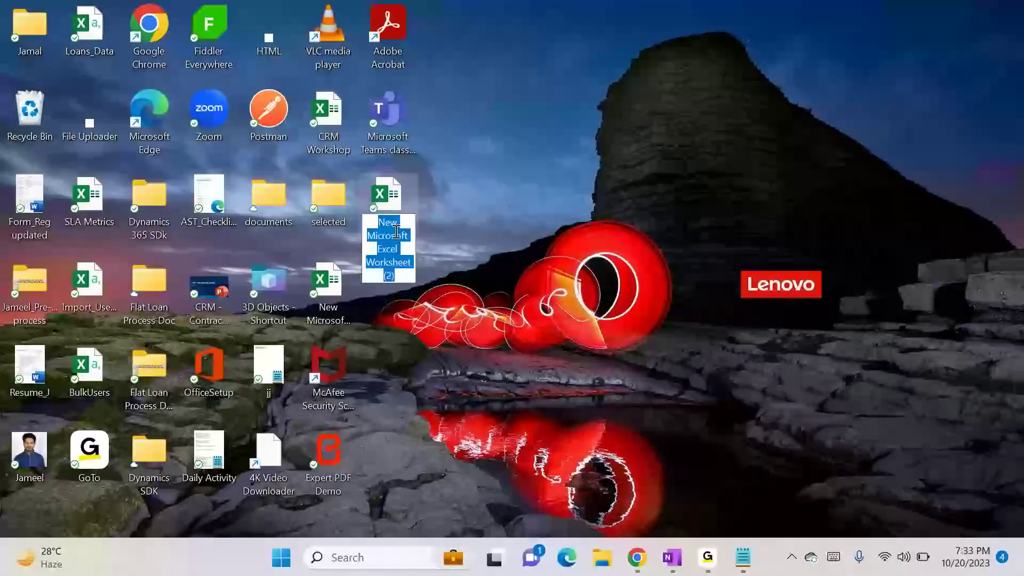
text(contract Data)
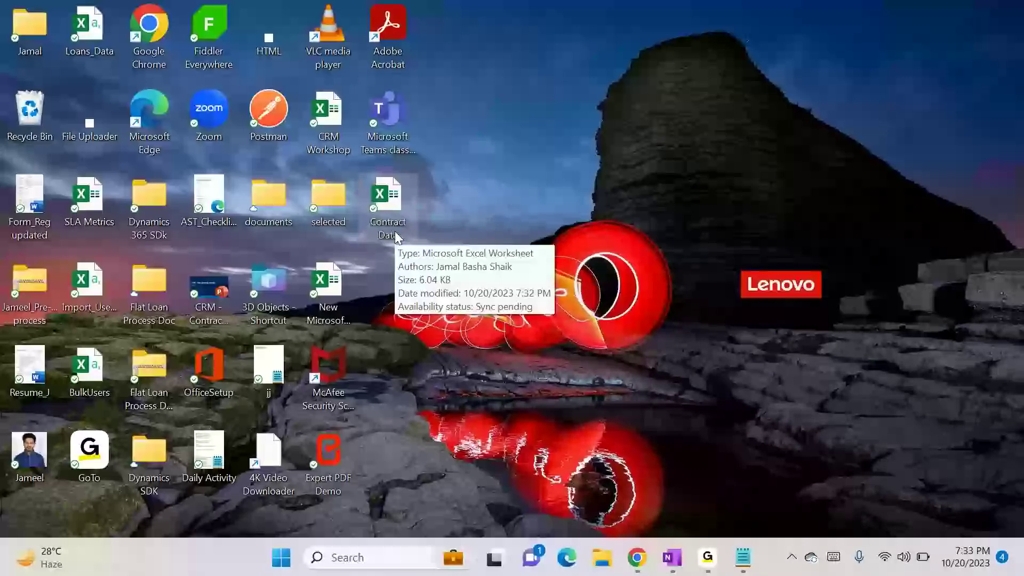
- Open the Contract Data workbook, widen column A and enter the header "Contract Name" in A1
double_click(395, 235)
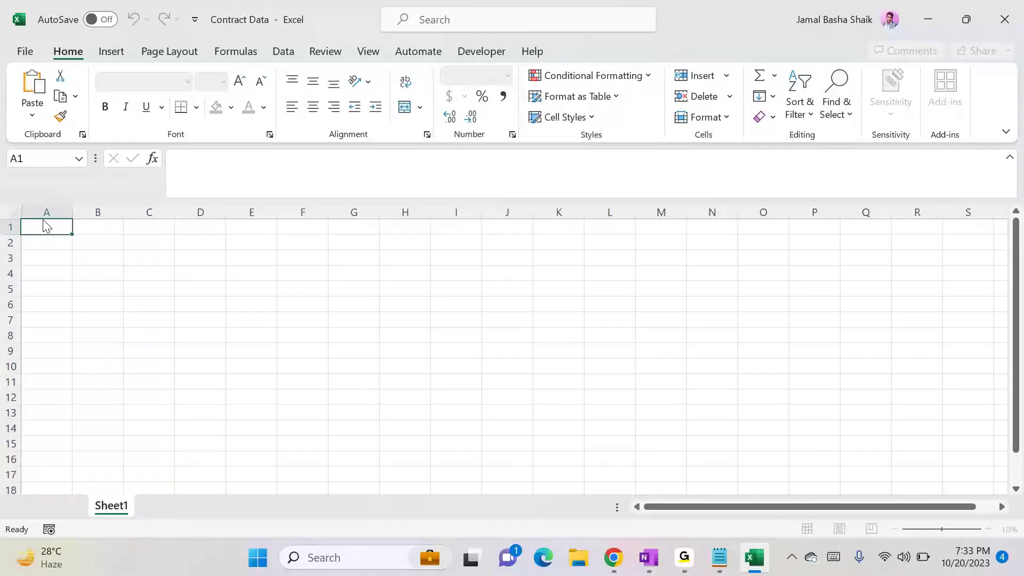
drag(73, 212, 121, 212)
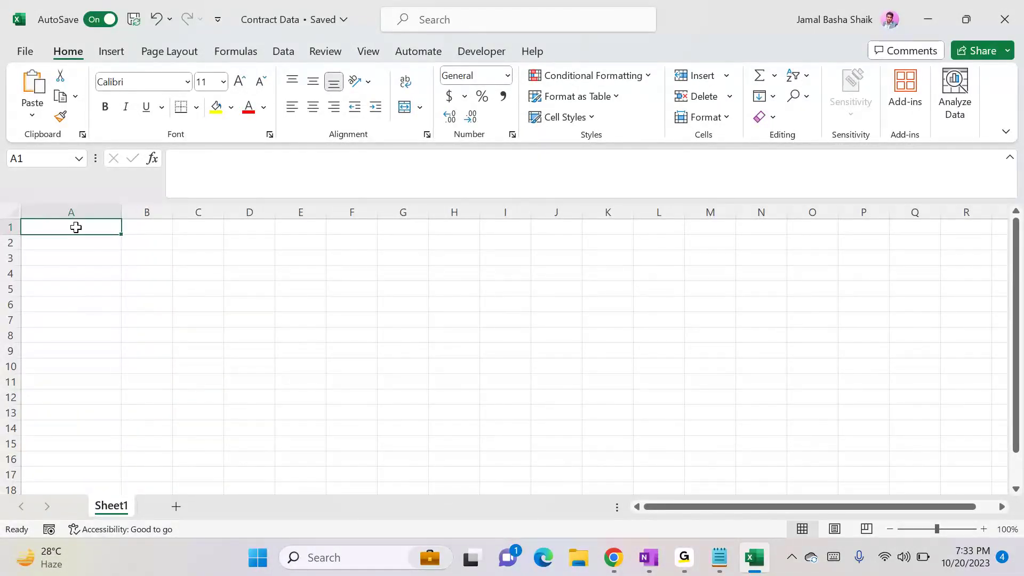
text(Contract Name)
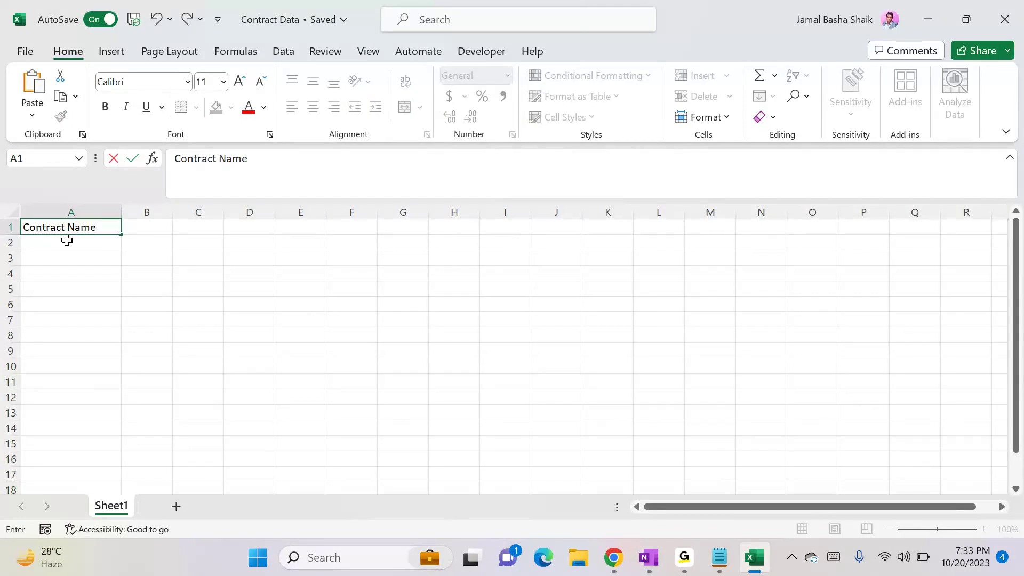
- Enter the contract names HP, Lenovo and Dell in cells A2 to A4
click(67, 241)
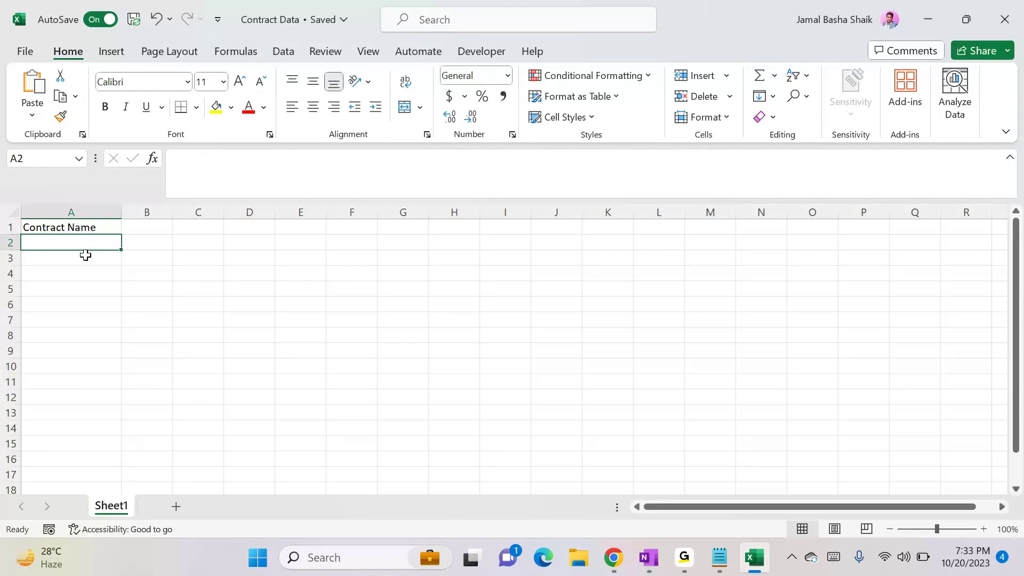
double_click(51, 241)
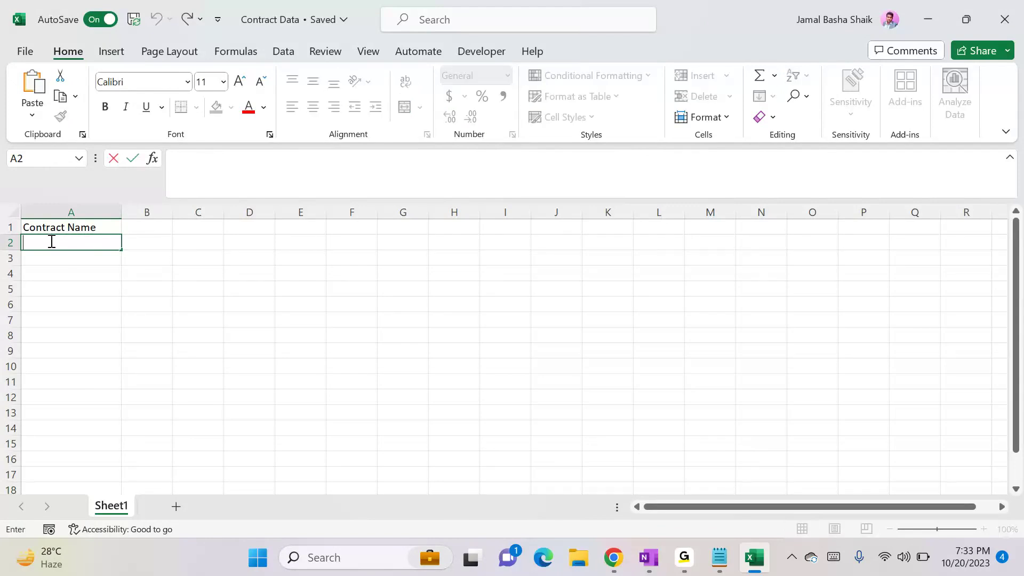
text(HP)
key(Return)
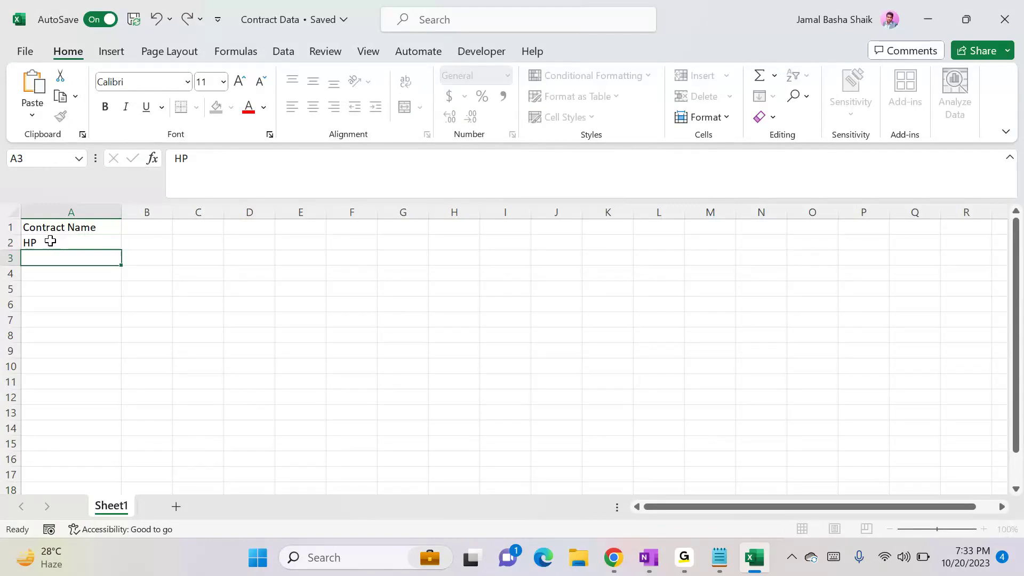
text(Lenovo)
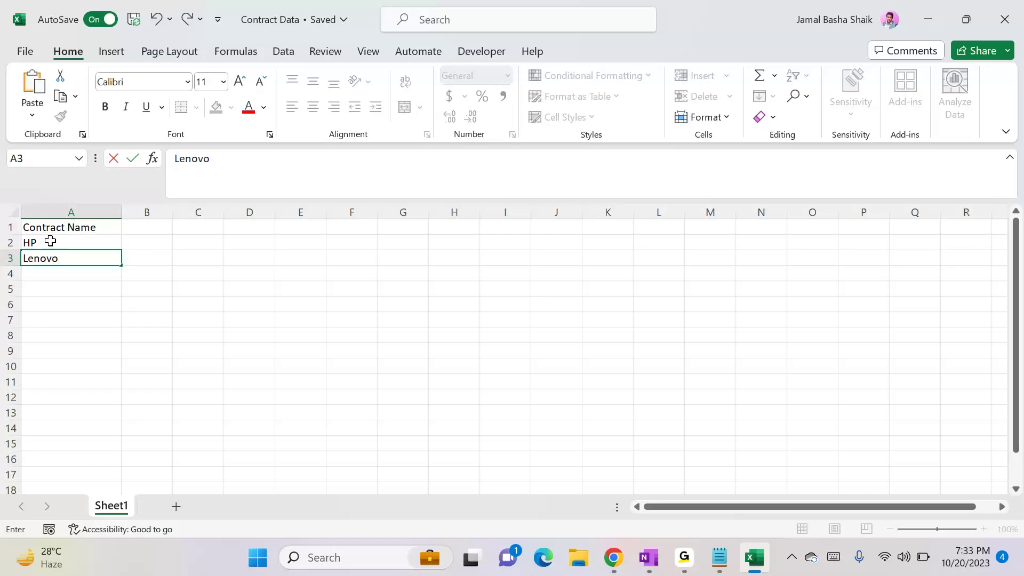
key(Return)
text(Dell)
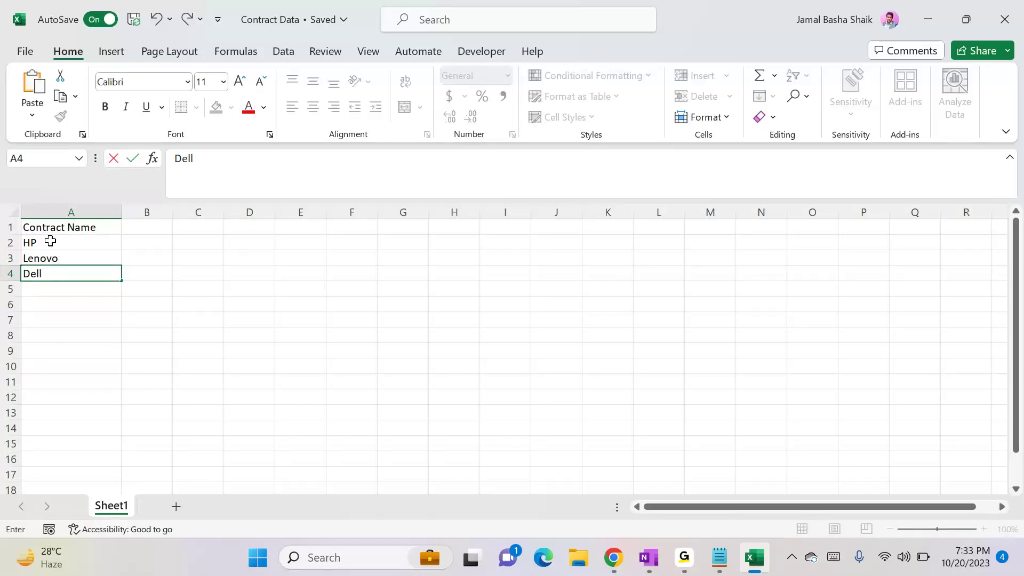
click(243, 323)
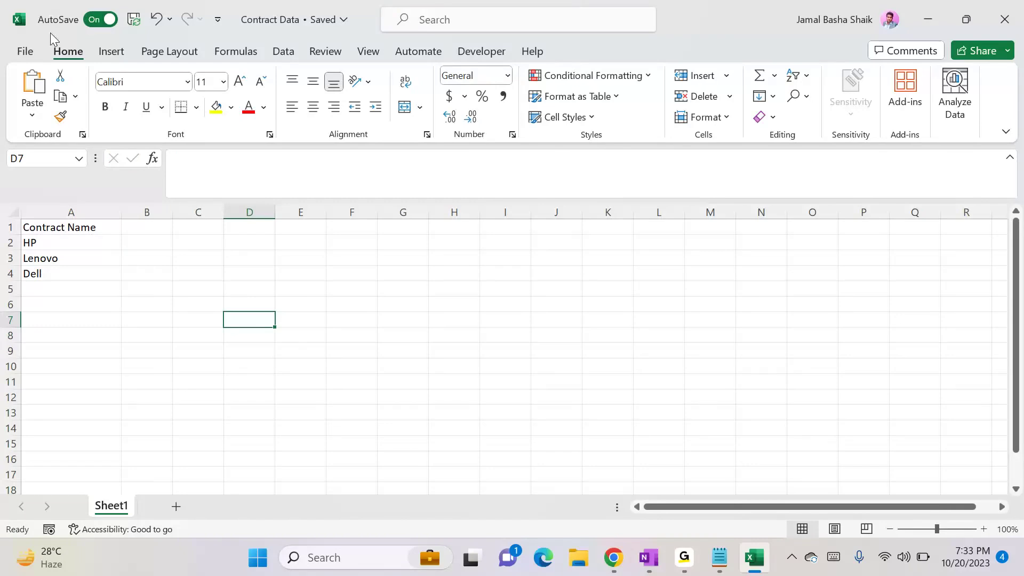
- Check the workbook's file commands and turn off AutoSave for Contract Data
click(23, 51)
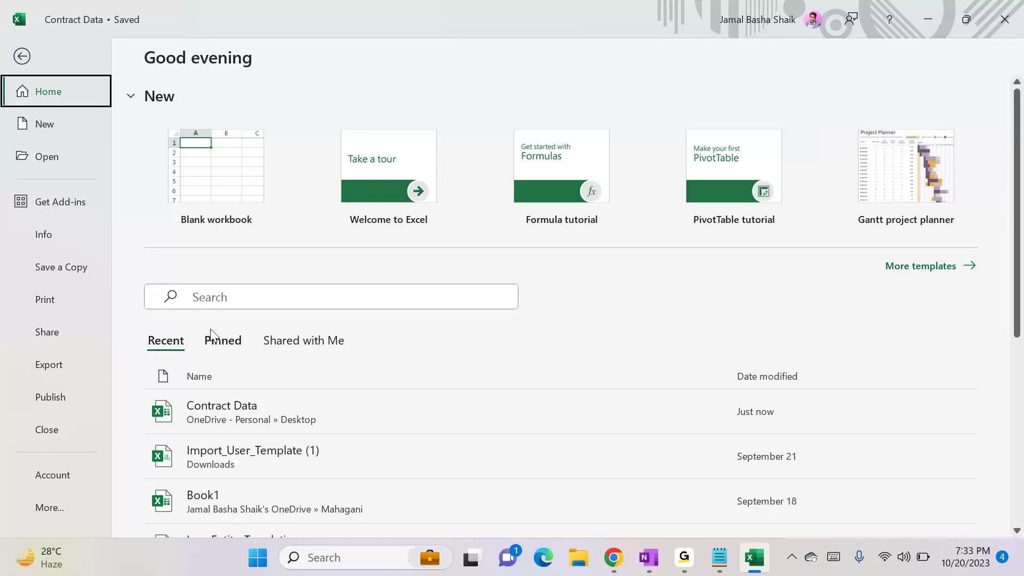
click(21, 58)
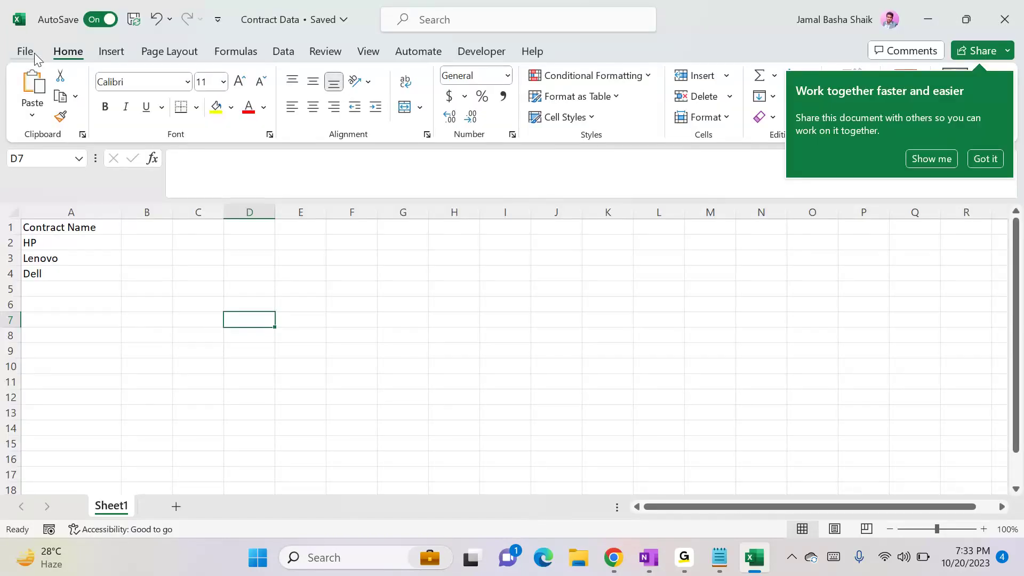
click(94, 22)
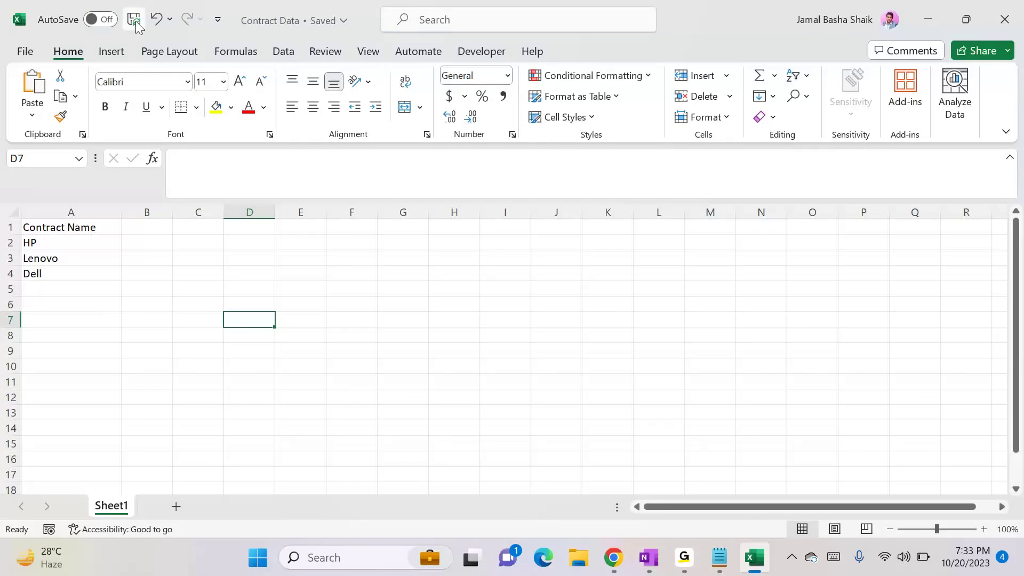
- Look through the workbook's file commands and quick access options for saving the Contract Data file
click(25, 54)
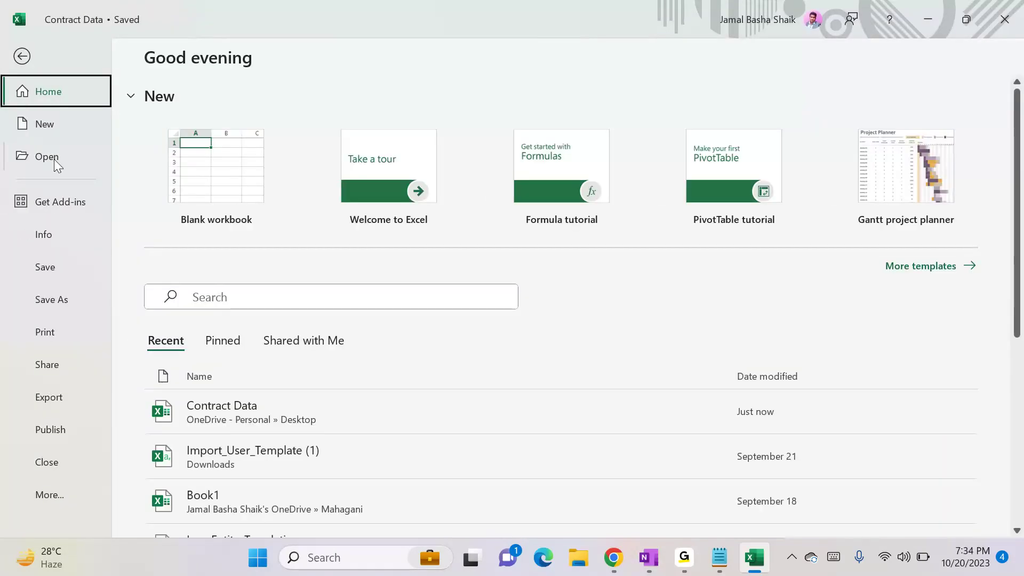
click(23, 57)
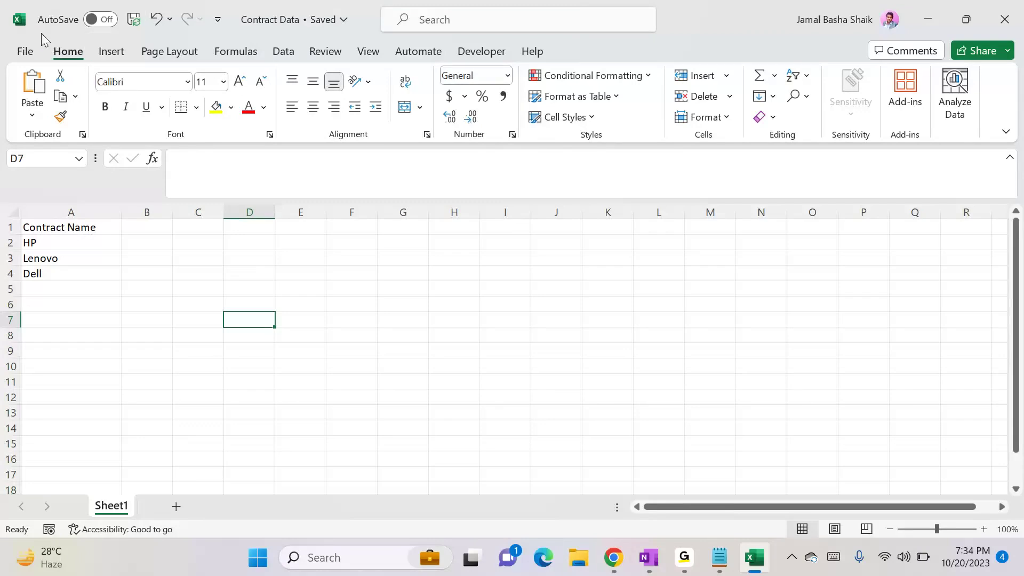
click(27, 51)
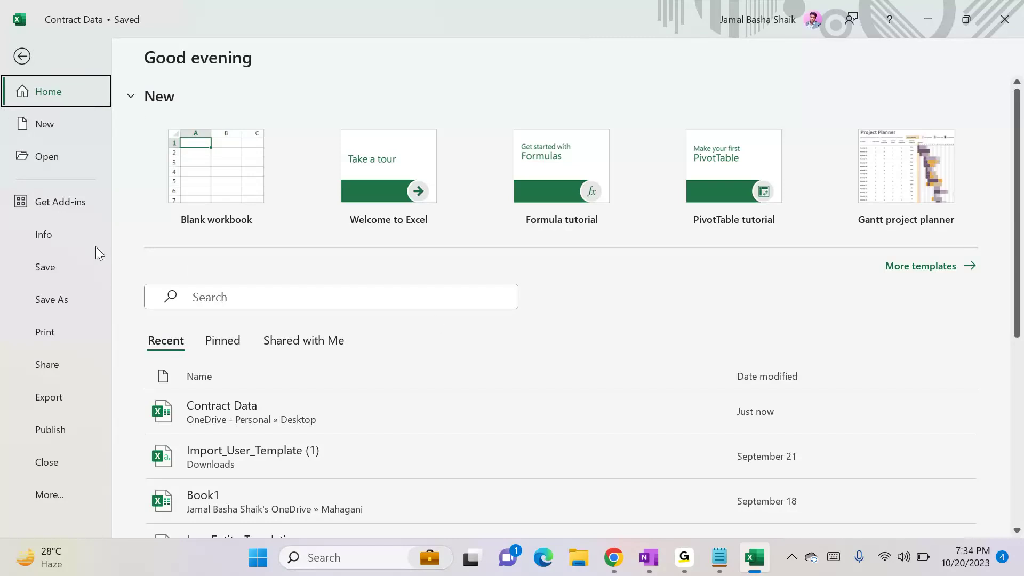
click(56, 493)
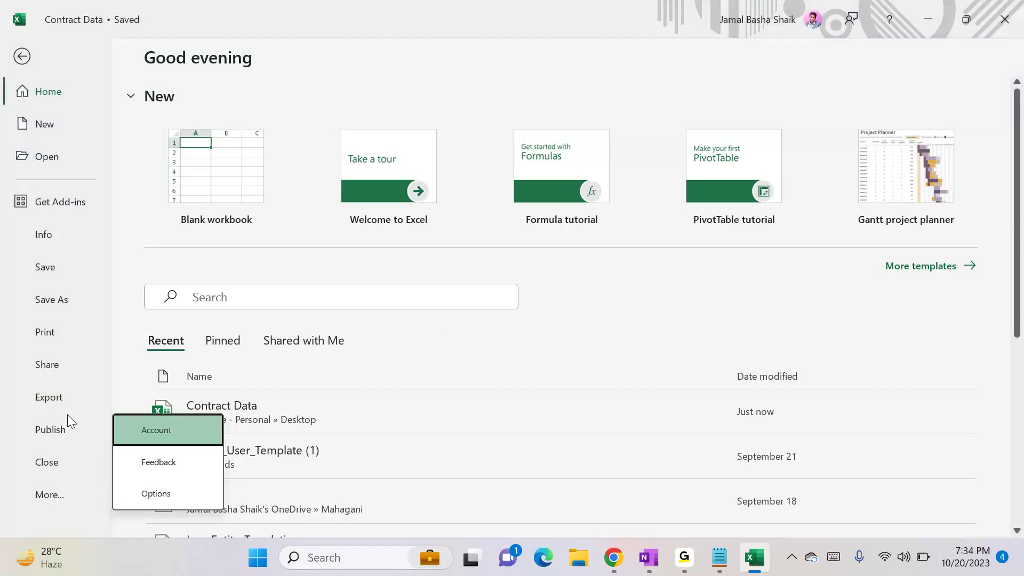
click(78, 113)
click(23, 56)
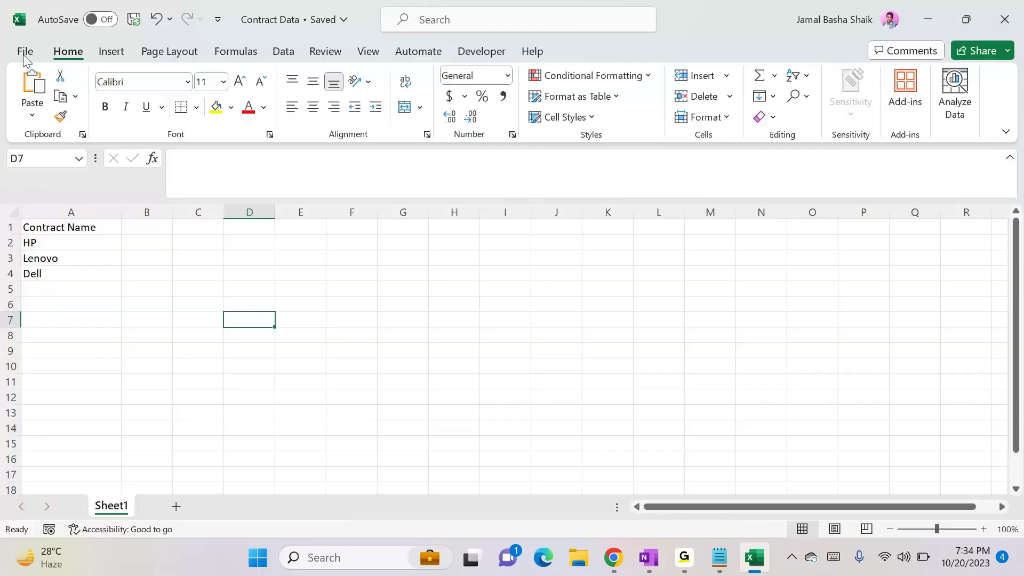
click(135, 20)
click(218, 20)
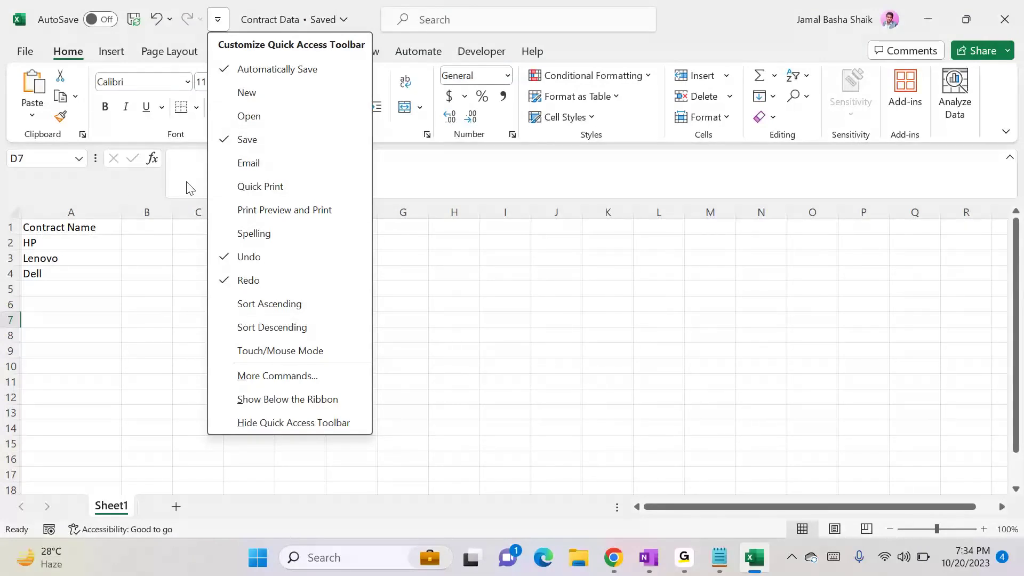
click(115, 200)
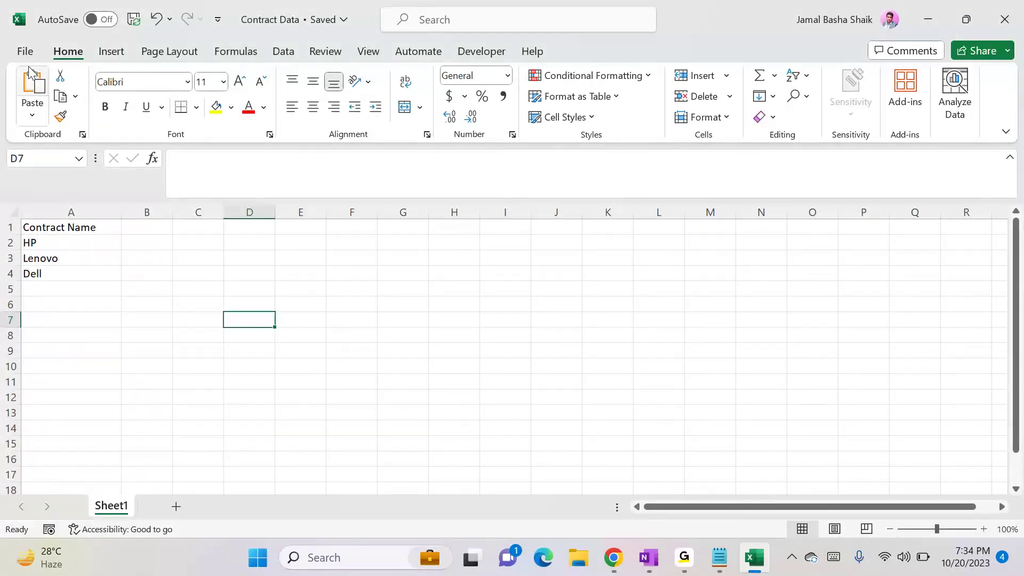
- Close the Contract Data workbook and check which apps can open the Contract Data file on the desktop
click(21, 22)
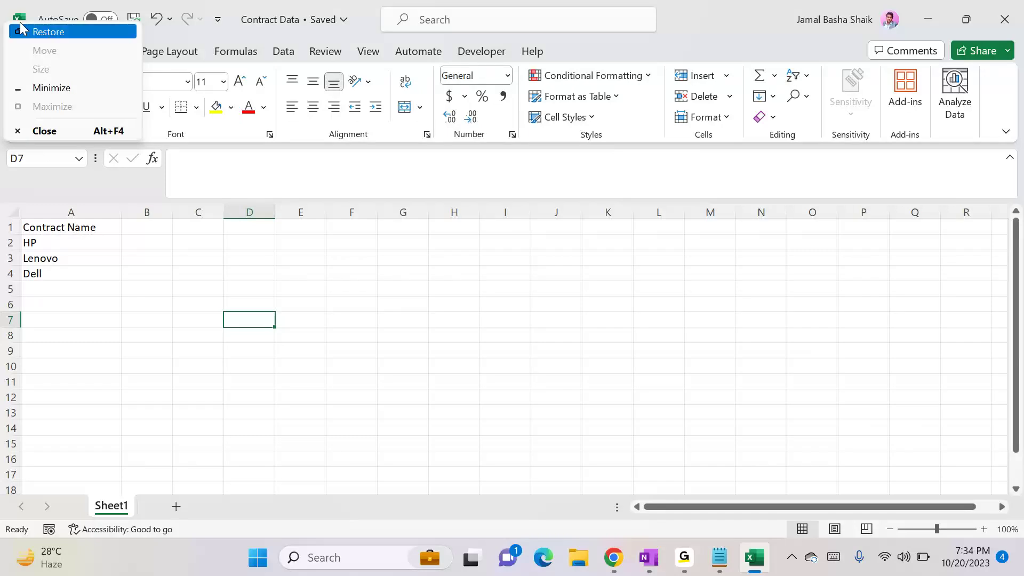
click(94, 123)
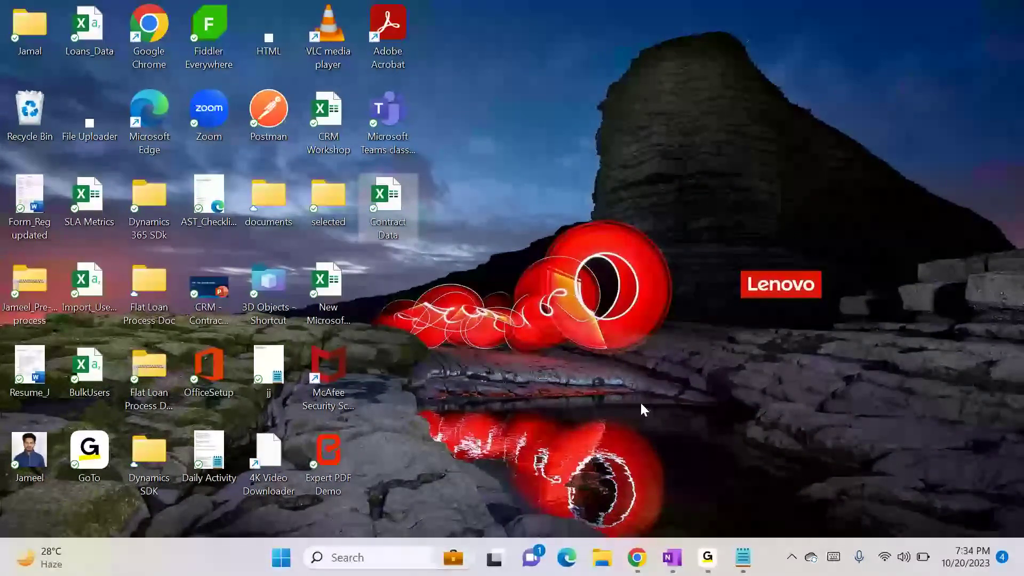
right_click(395, 208)
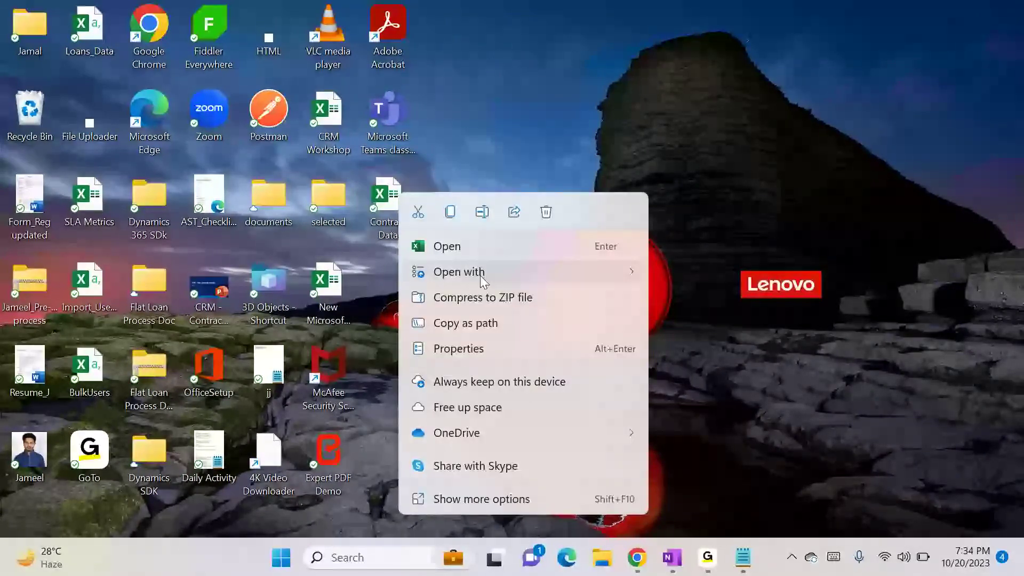
mouse_move(482, 272)
- Switch to Chrome and open the Imports list from Data Management in the Dynamics 365 settings
click(637, 558)
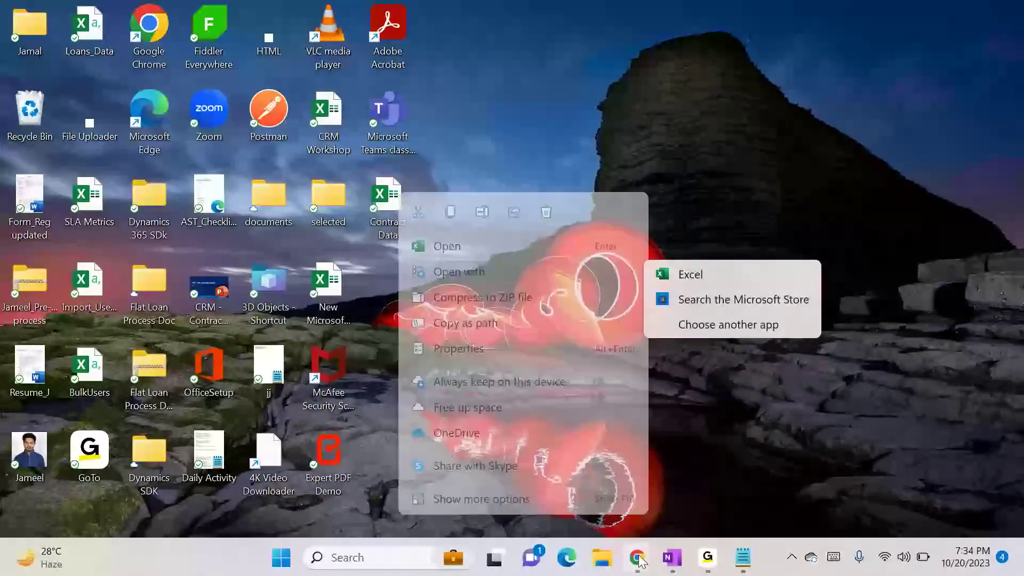
click(479, 472)
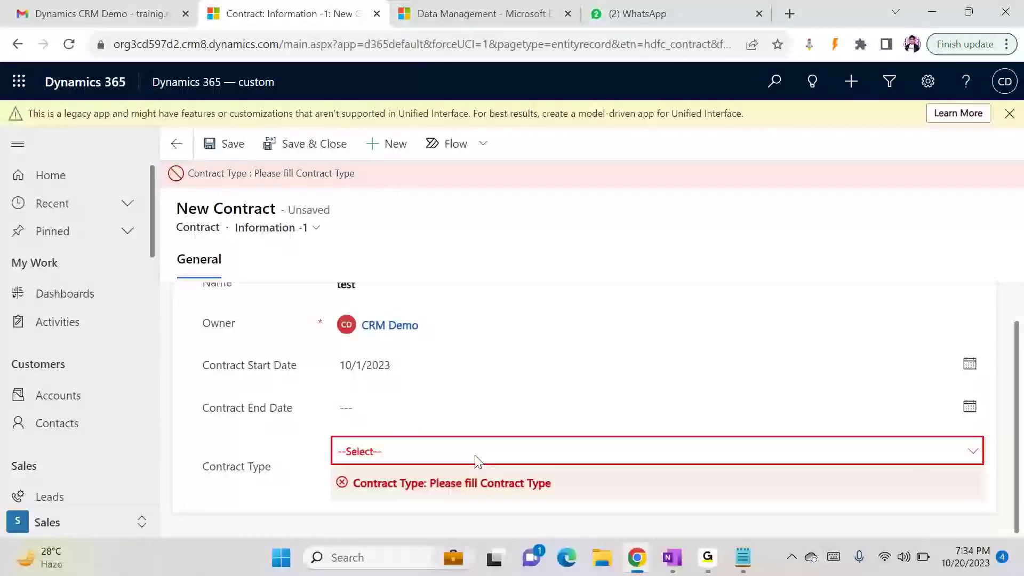
click(420, 4)
click(283, 80)
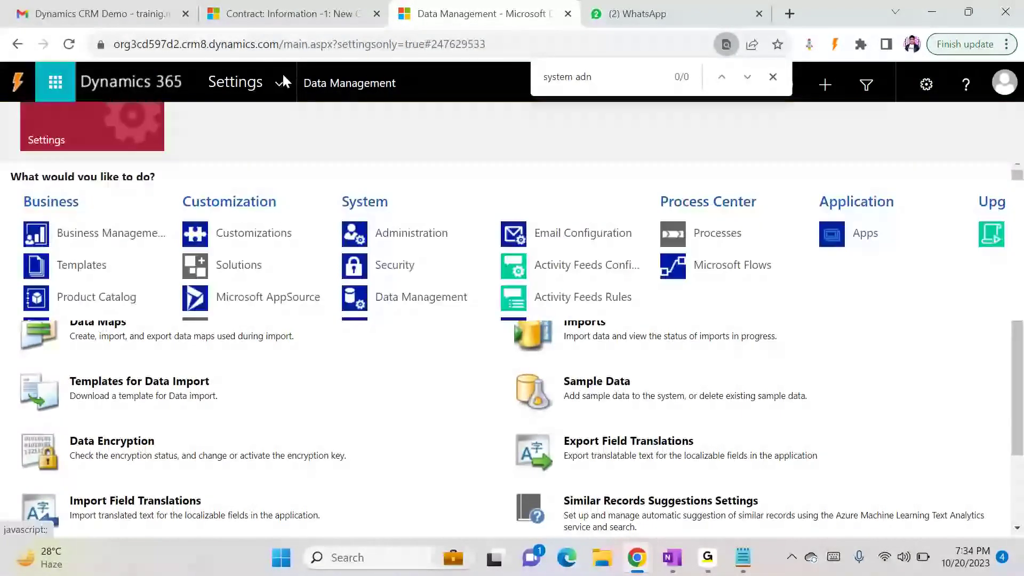
click(427, 294)
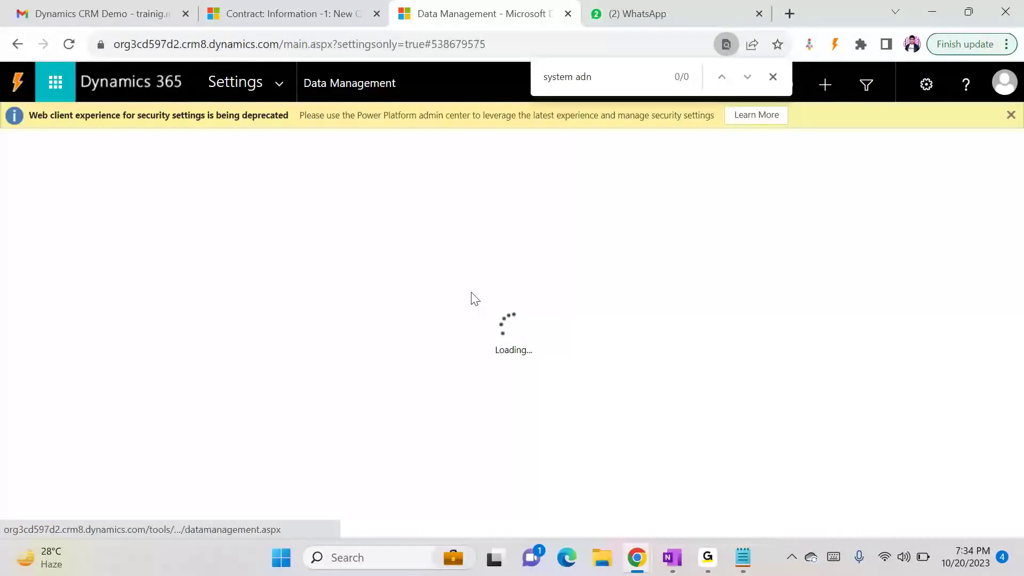
click(585, 334)
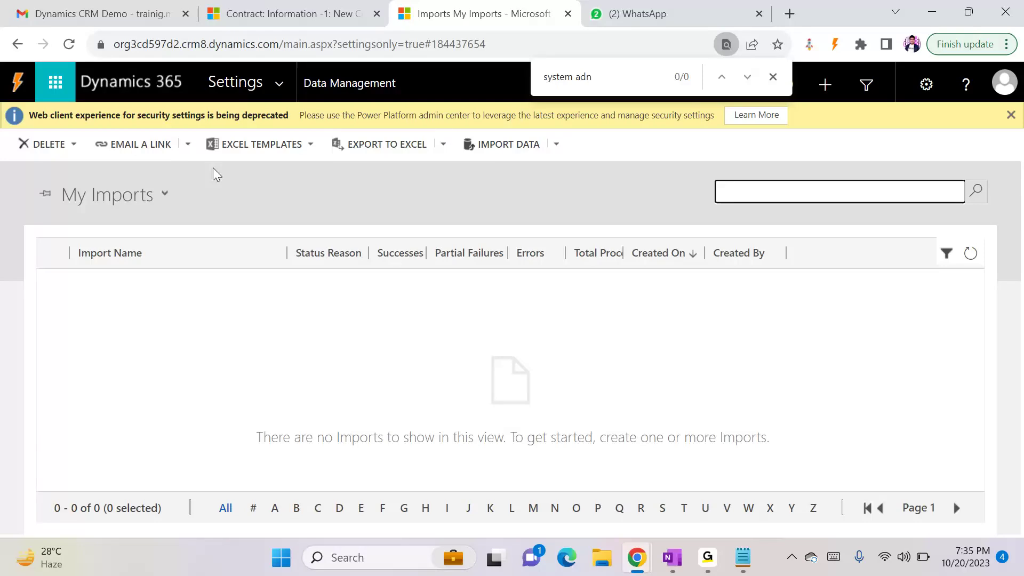
- Start a data import and try to upload Contract Data.xlsx from the Desktop folder
click(488, 150)
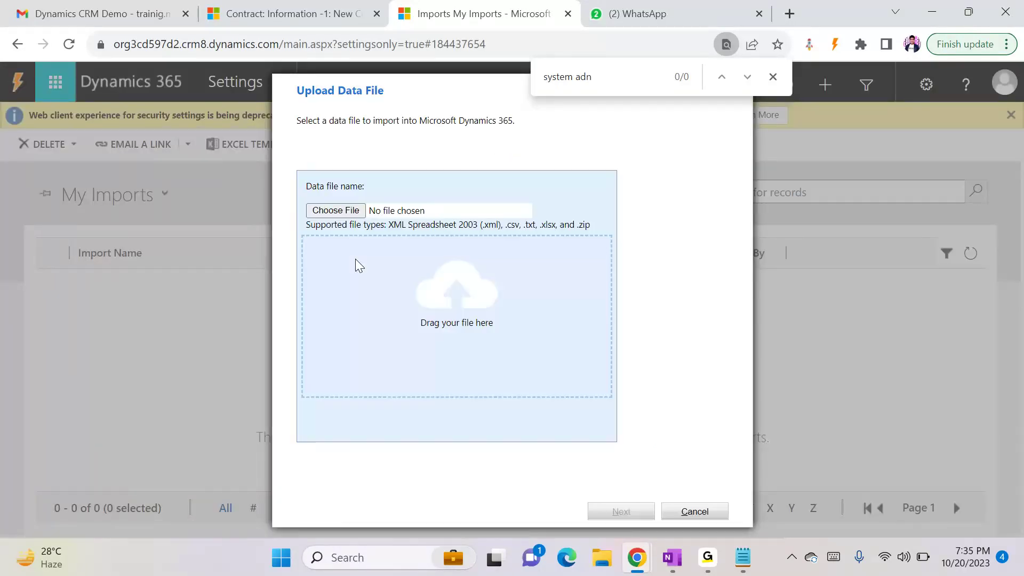
click(342, 209)
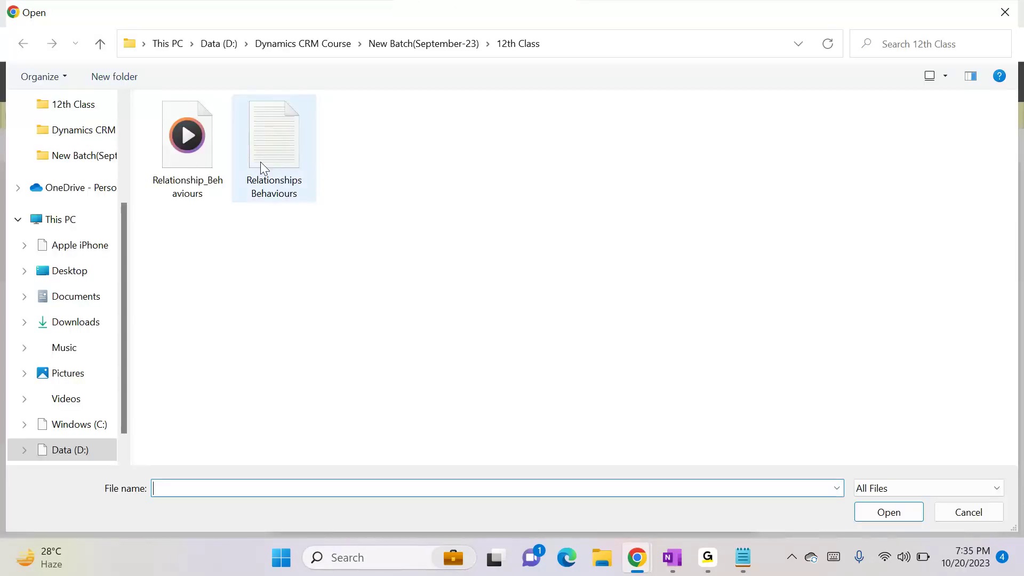
click(69, 272)
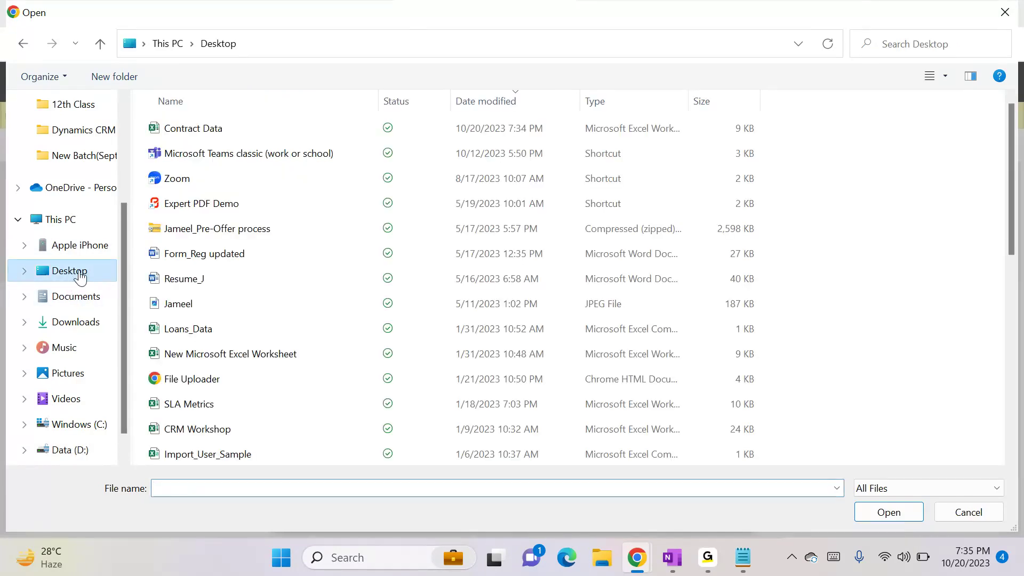
double_click(196, 135)
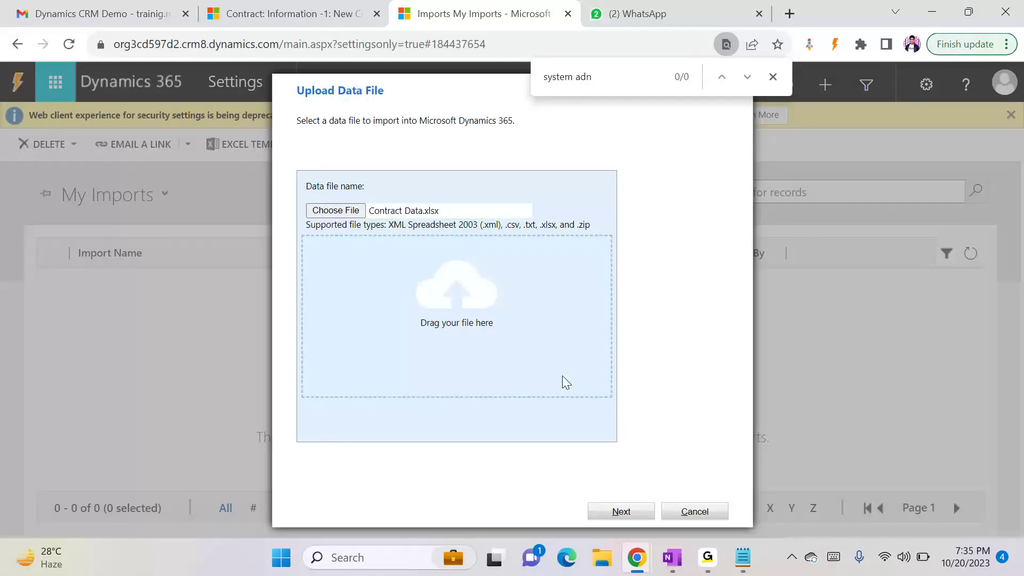
click(622, 512)
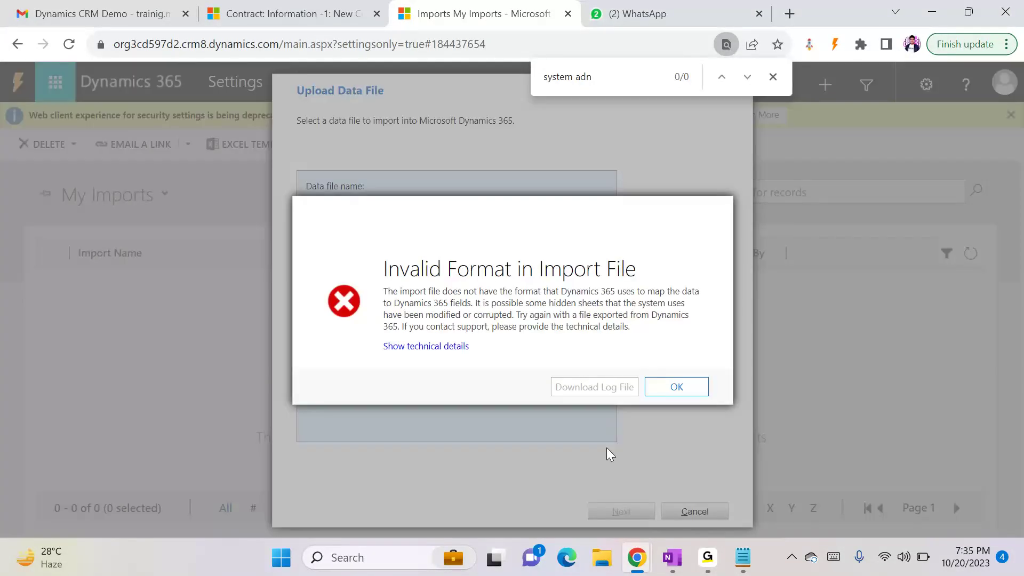
click(692, 390)
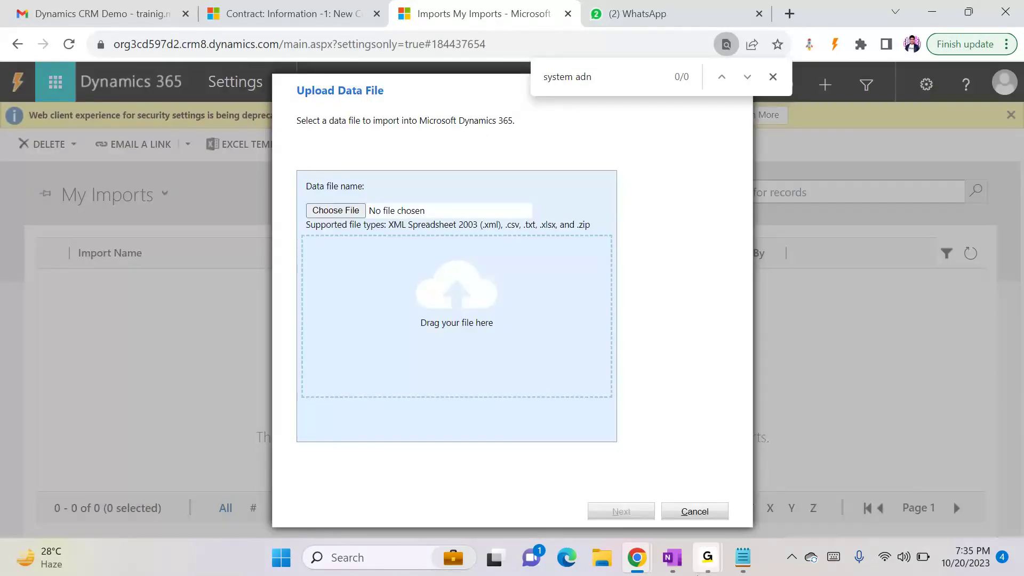
- Reopen the Contract Data workbook from the desktop, look through its file commands and close it again
click(932, 11)
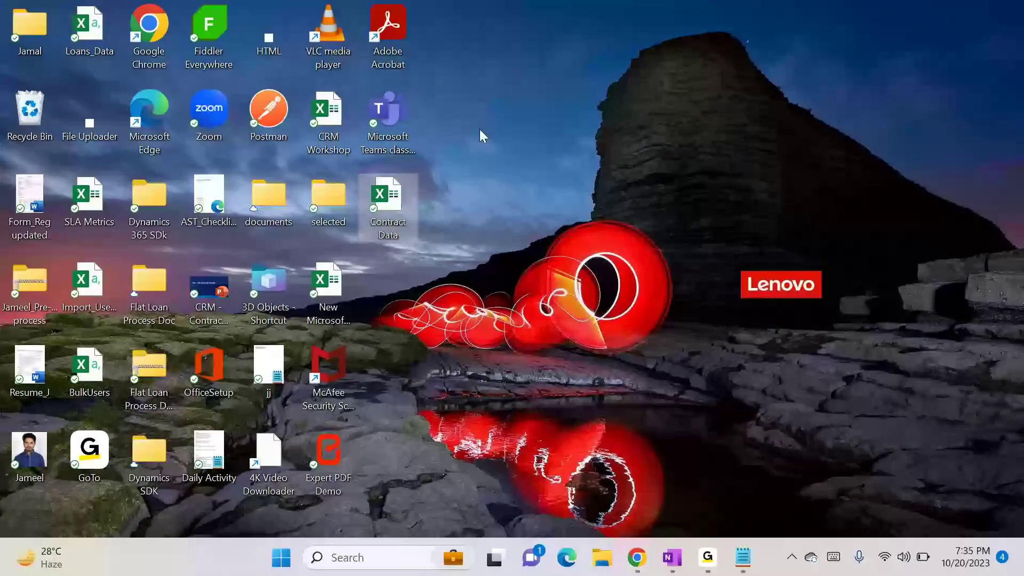
double_click(405, 204)
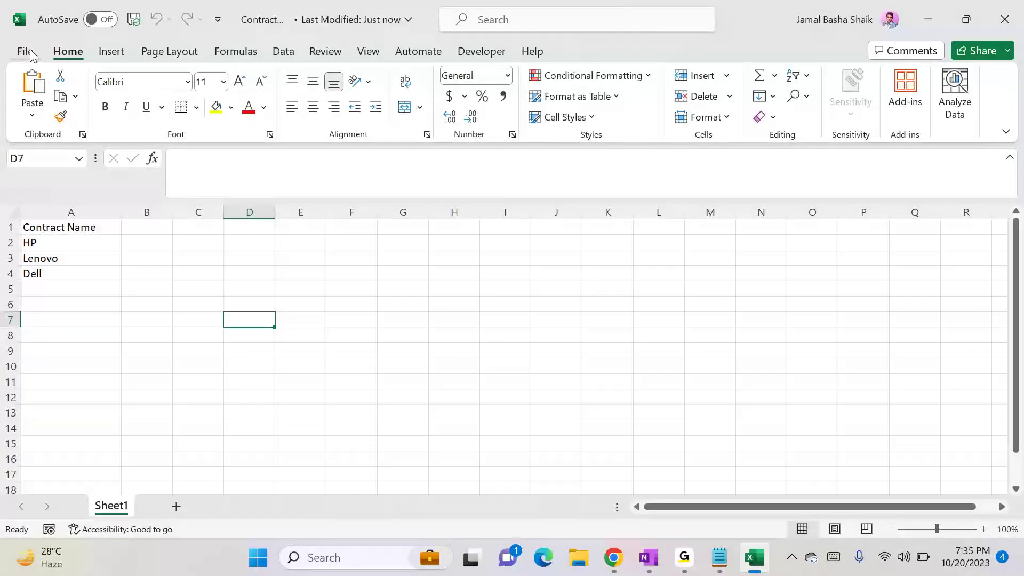
click(24, 51)
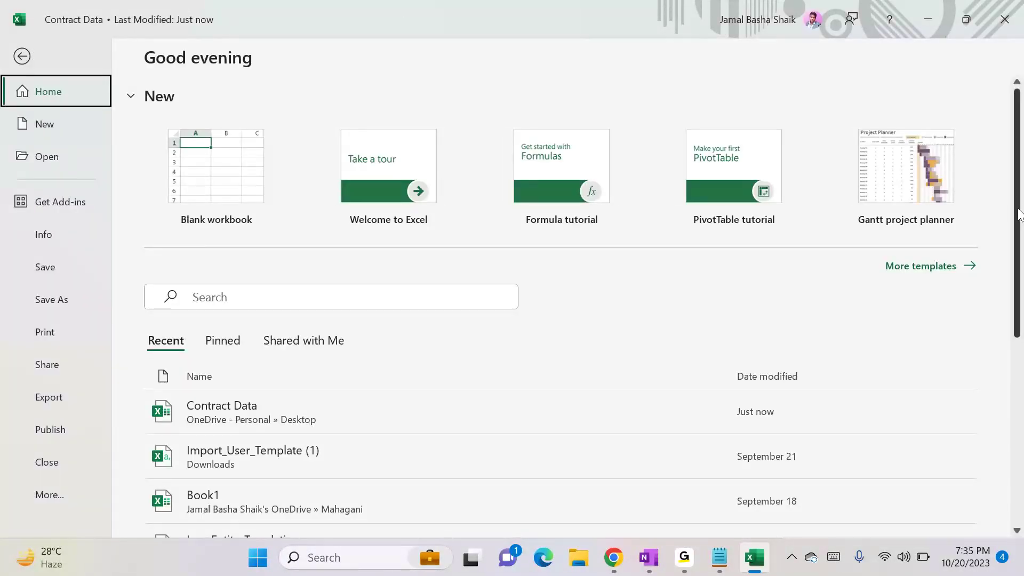
drag(1023, 207, 1022, 240)
click(24, 56)
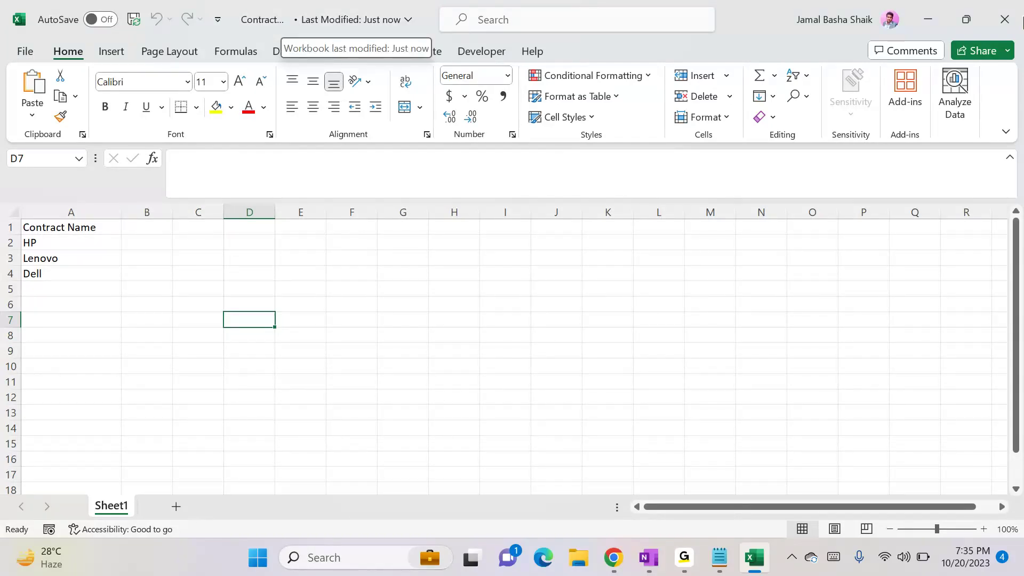
click(1005, 19)
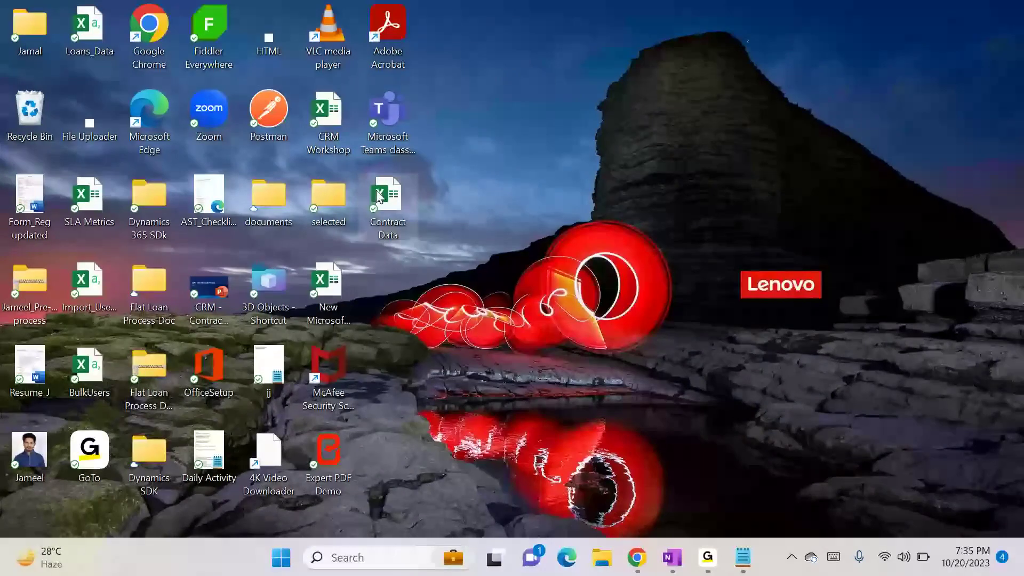
right_click(377, 196)
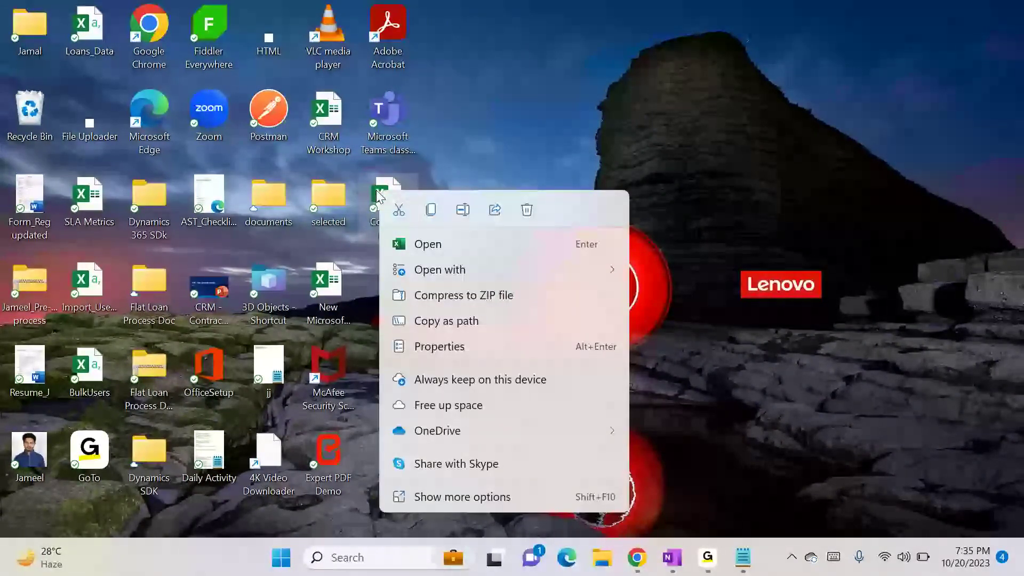
key(super)
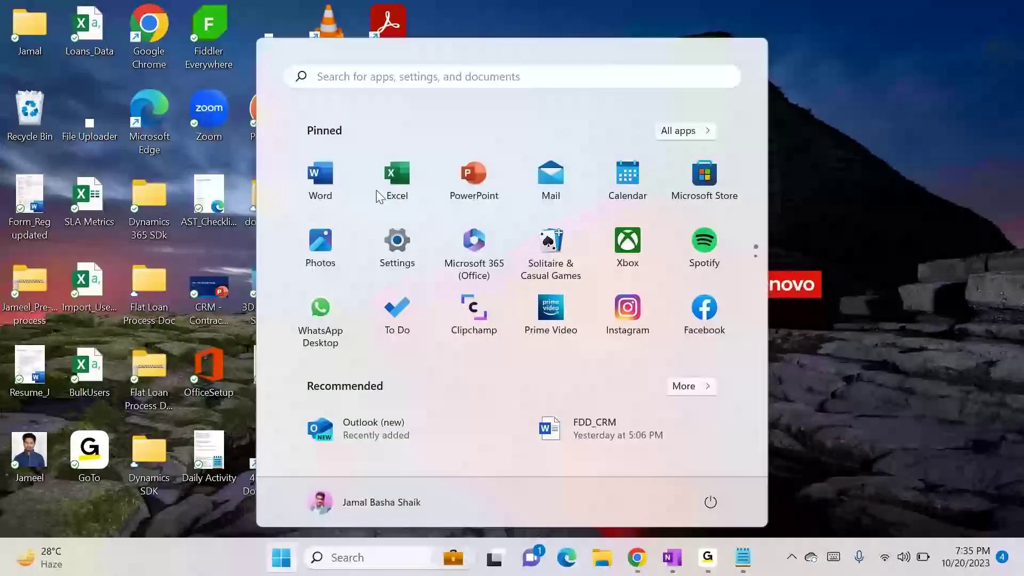
text(exe)
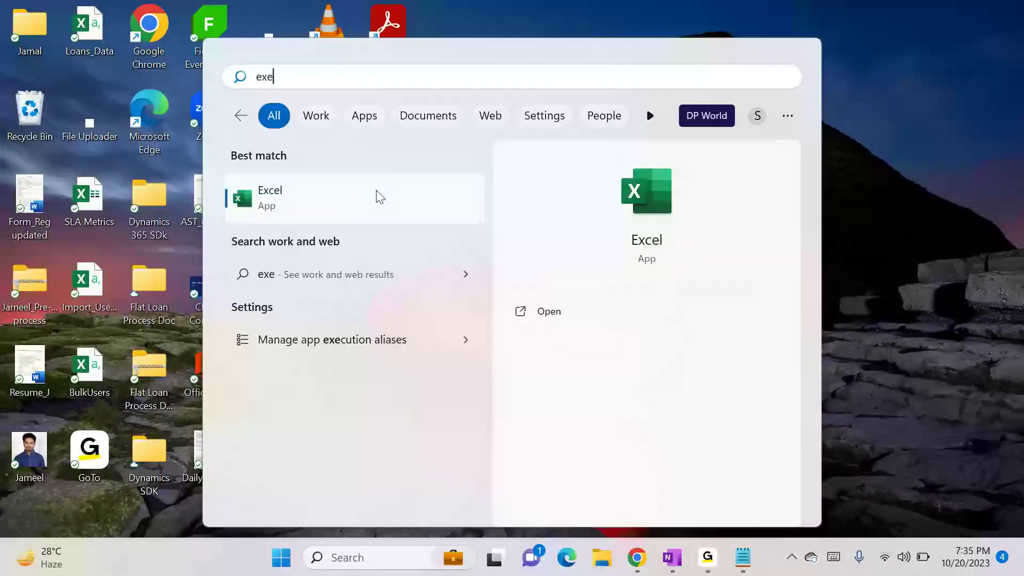
text(l)
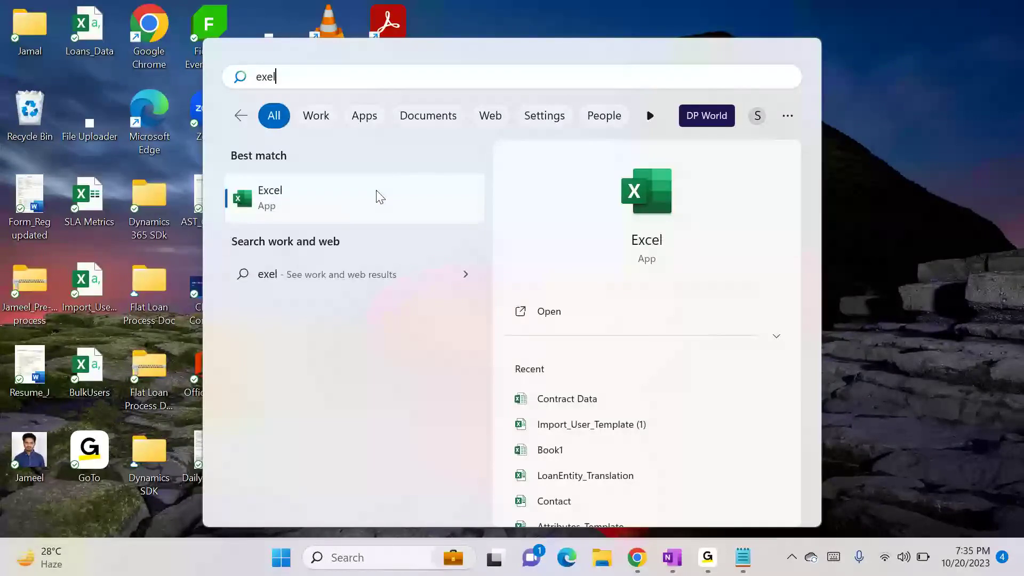
click(890, 315)
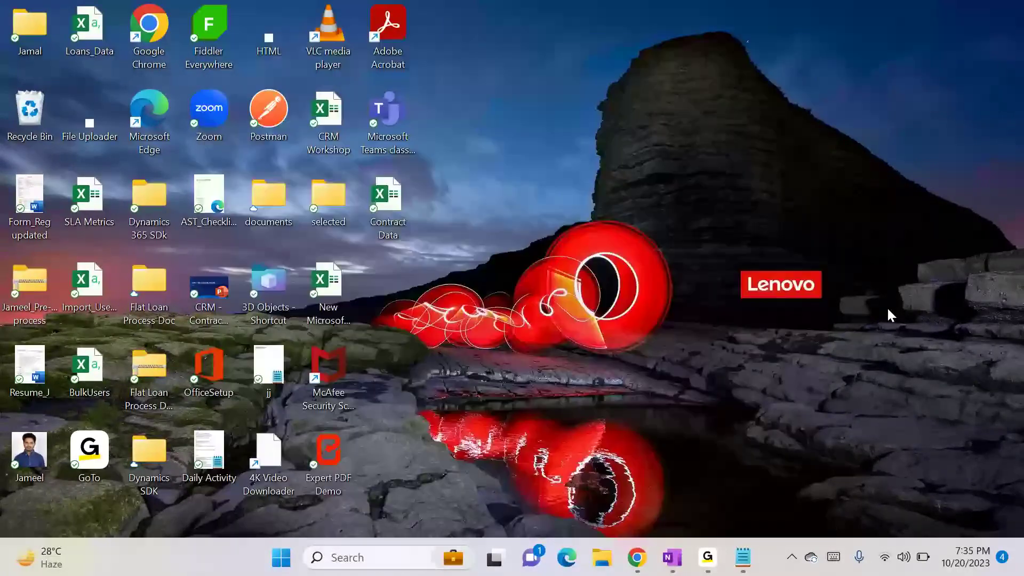
- Examine the Contract Data file's properties, including its file type, the apps that can open it and its details
right_click(407, 194)
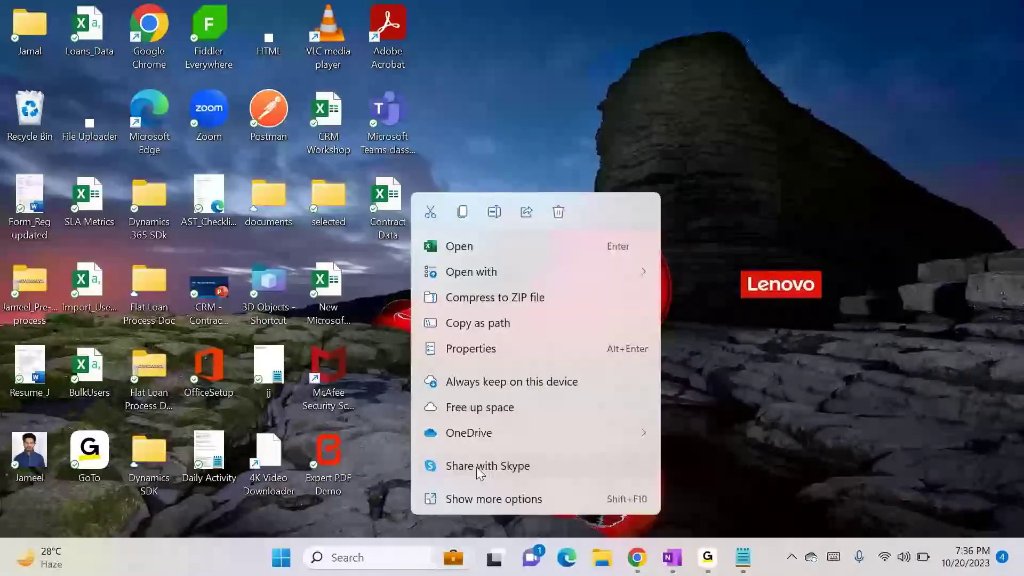
click(473, 491)
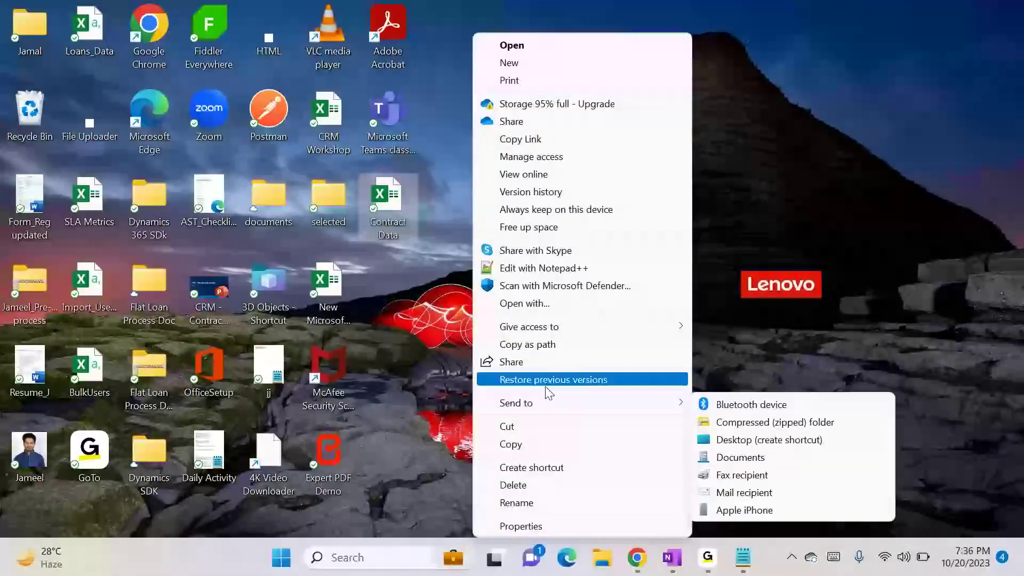
click(530, 527)
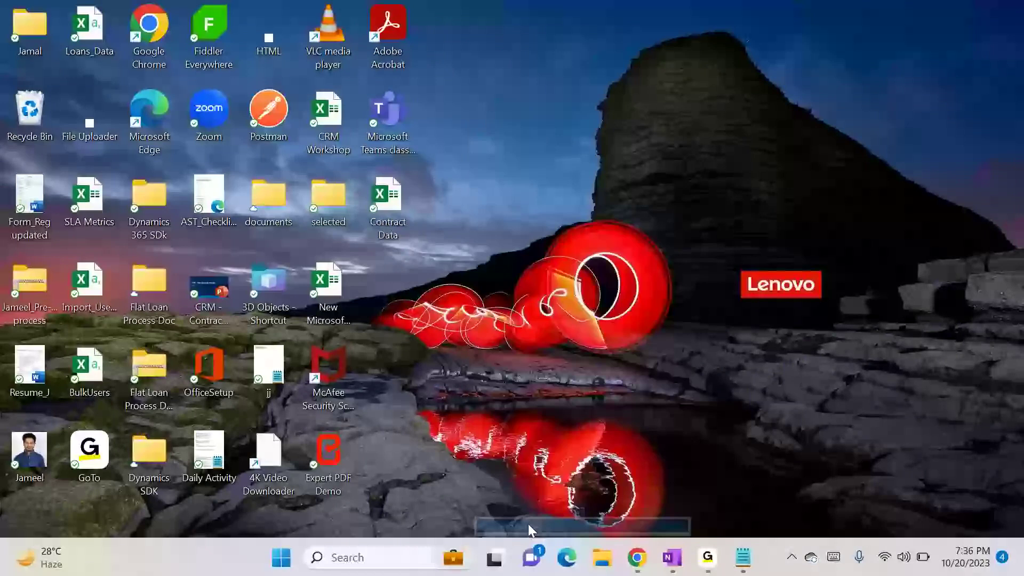
click(632, 251)
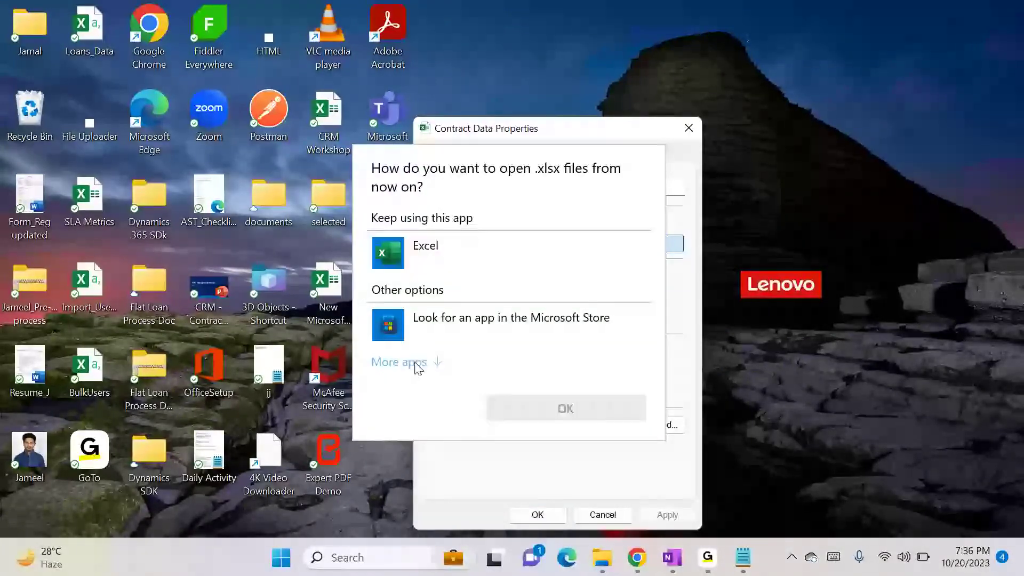
click(415, 361)
click(579, 522)
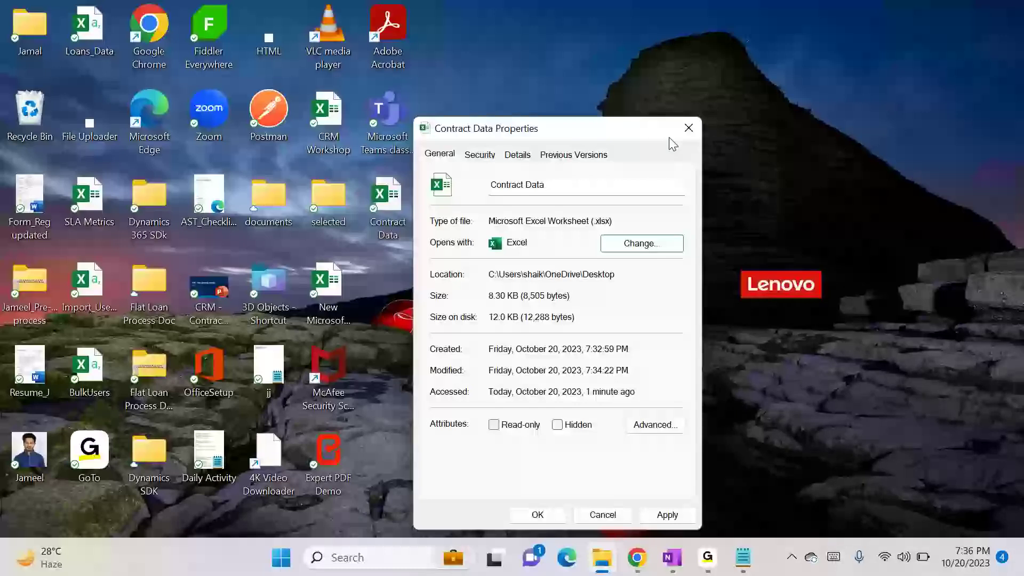
click(524, 158)
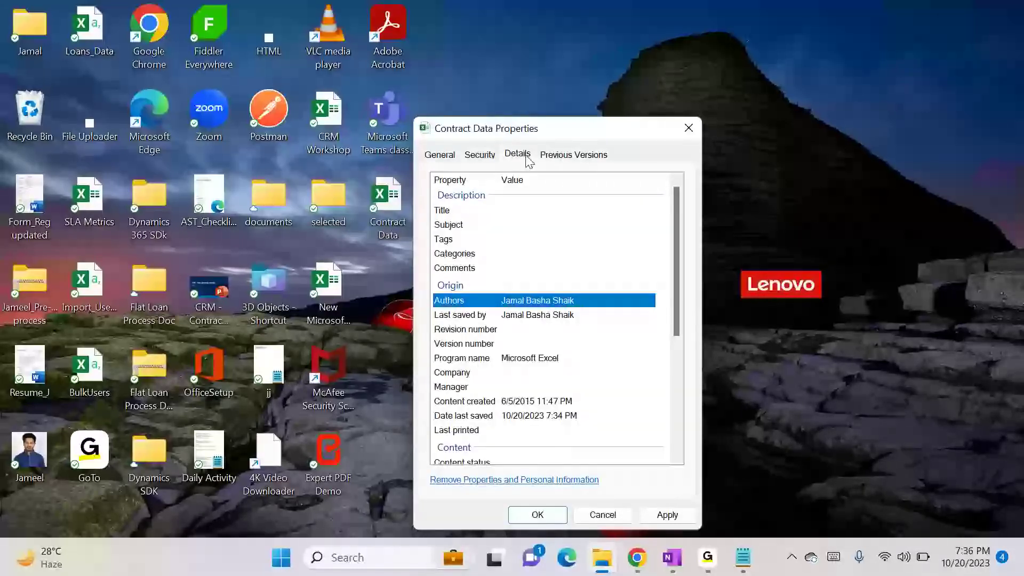
click(700, 128)
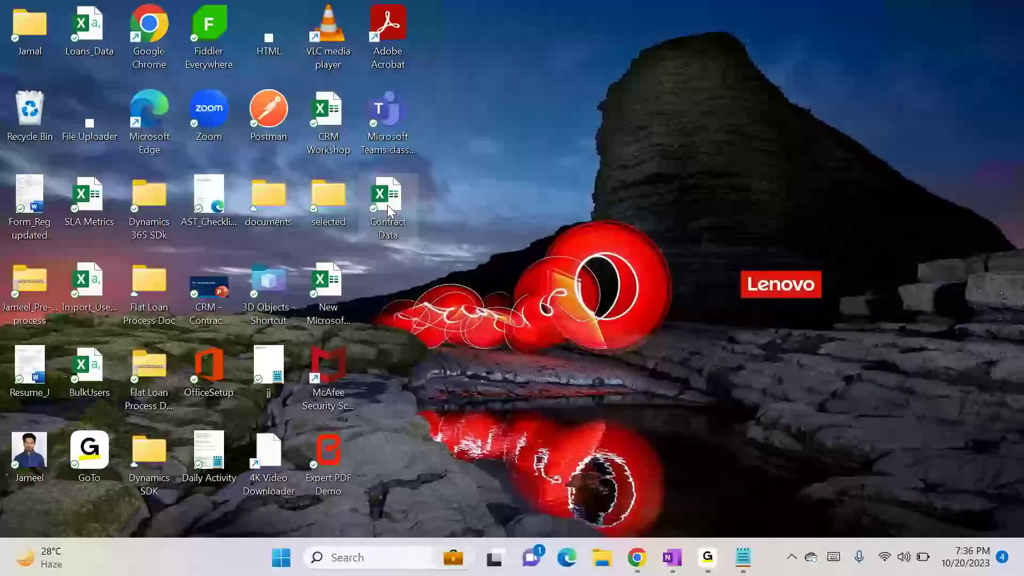
- Create a folder named 14th Class inside the New Batch(September-23) folder
click(613, 560)
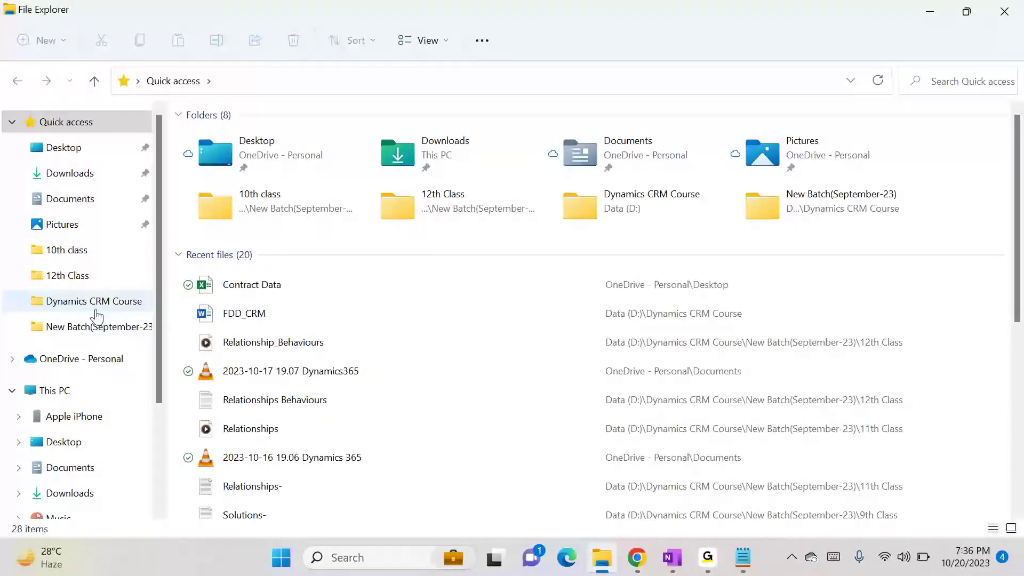
click(94, 337)
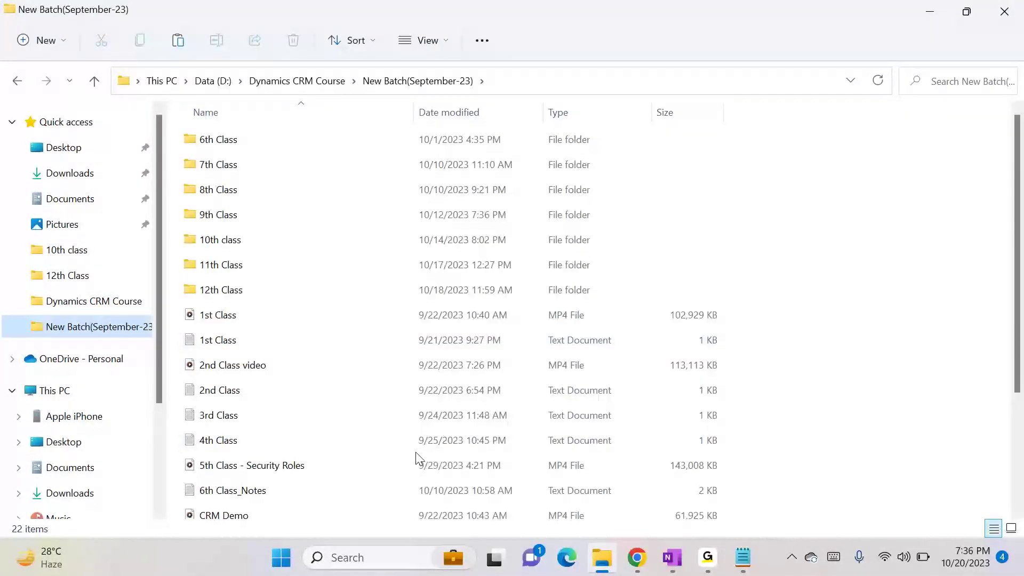
scroll(1022, 227, down, 2)
scroll(1022, 227, up, 2)
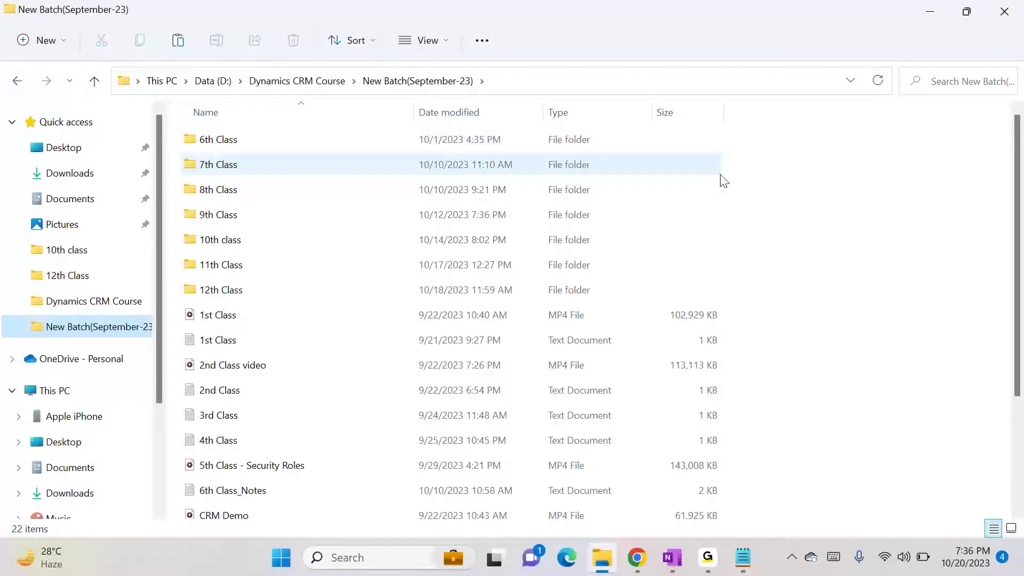
key(ctrl+shift+n)
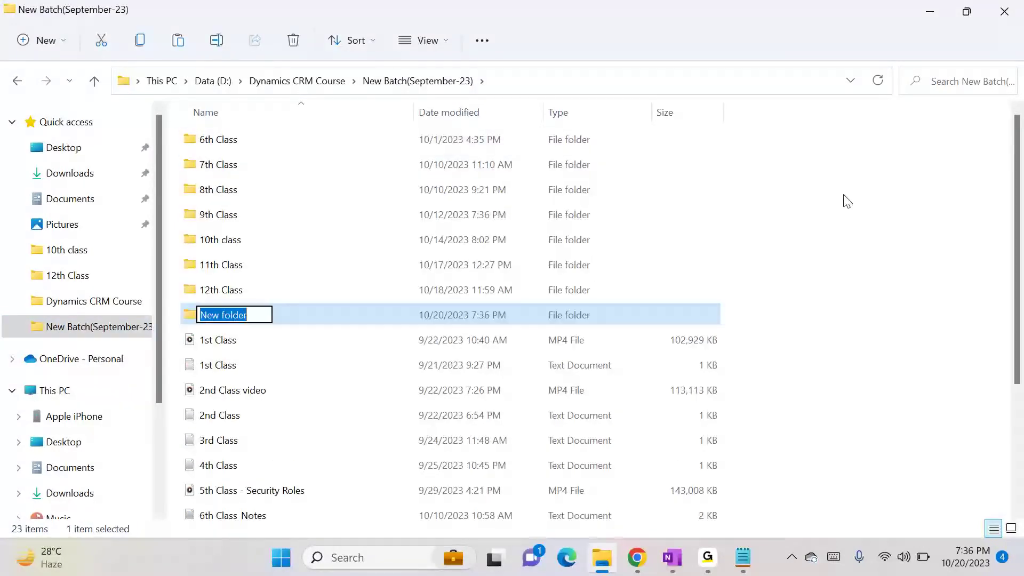
text(13th )
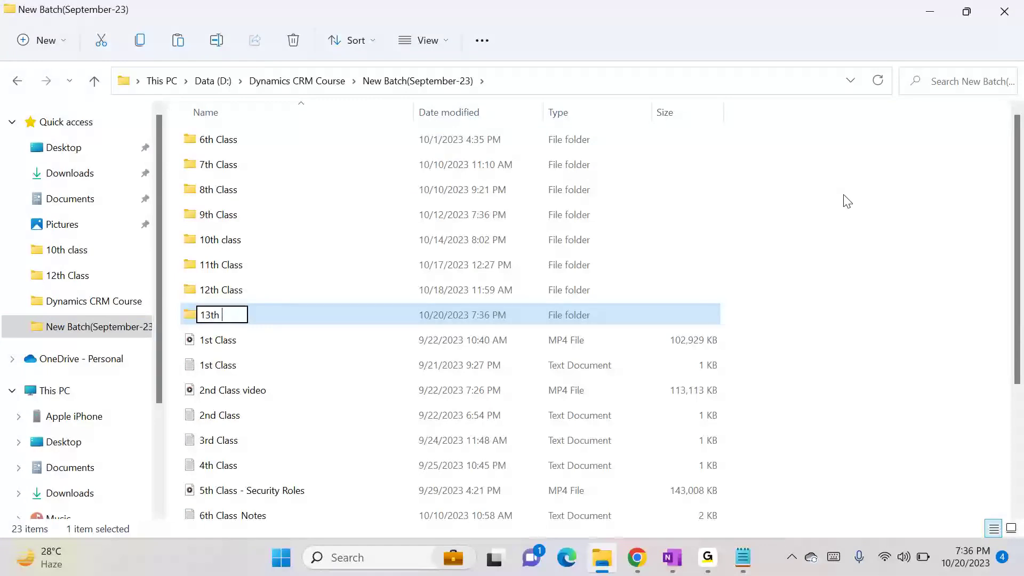
text(Clas)
key(BackSpace)
key(BackSpace)
key(BackSpace)
key(BackSpace)
key(BackSpace)
key(BackSpace)
key(BackSpace)
key(BackSpace)
text(4th Class)
key(Return)
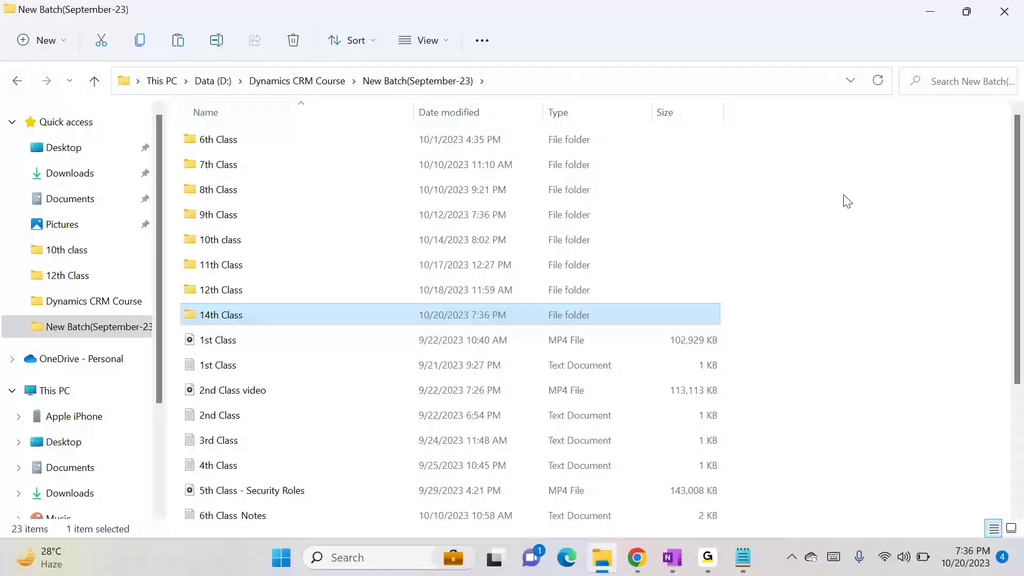
- Paste the copied Contract Data workbook into the 14th Class folder and open that copy
key(Return)
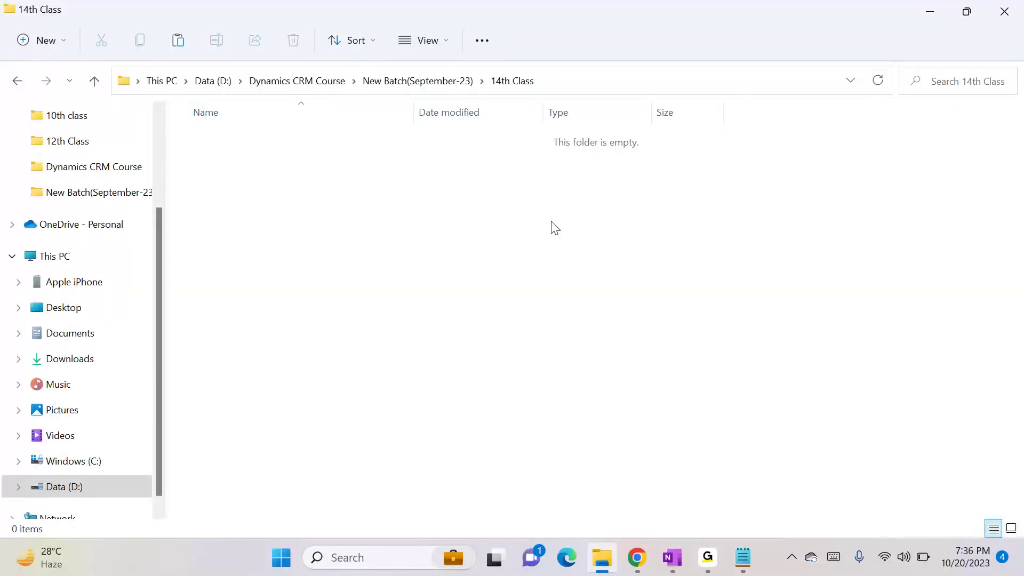
key(ctrl+v)
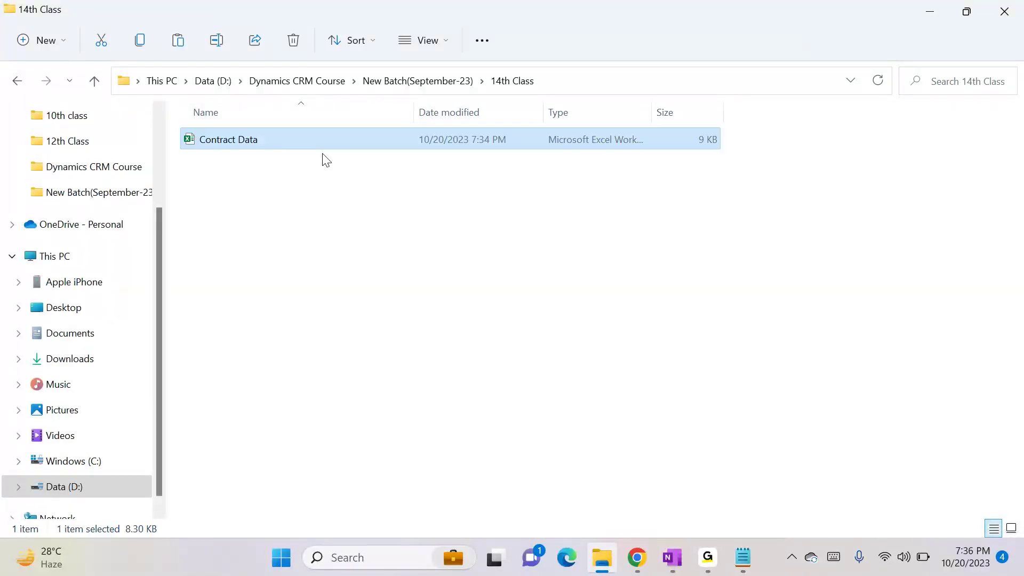
double_click(275, 138)
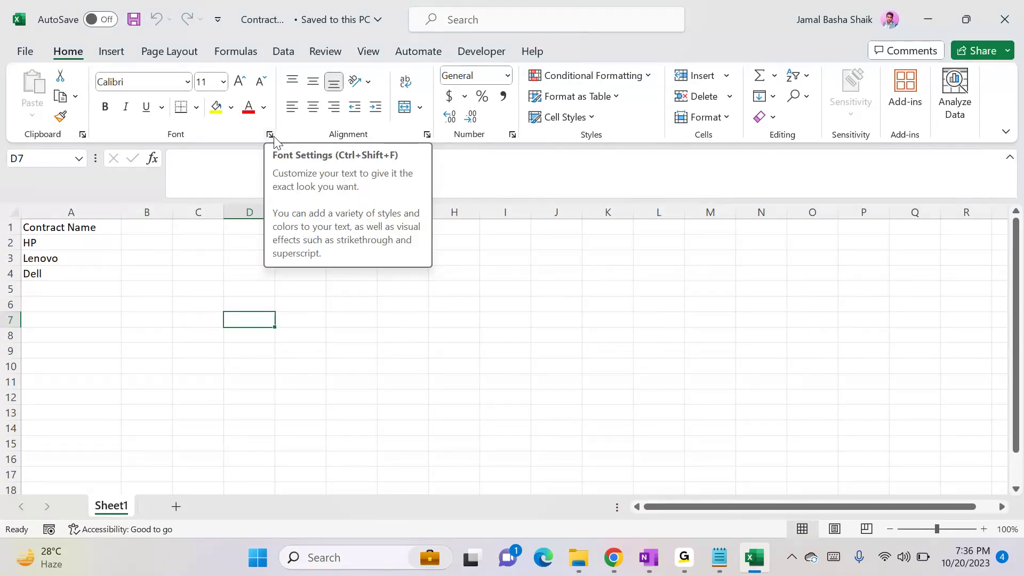
- Save the workbook as Contract Data in CSV (Comma delimited) format in the 14th Class folder and close it
click(134, 24)
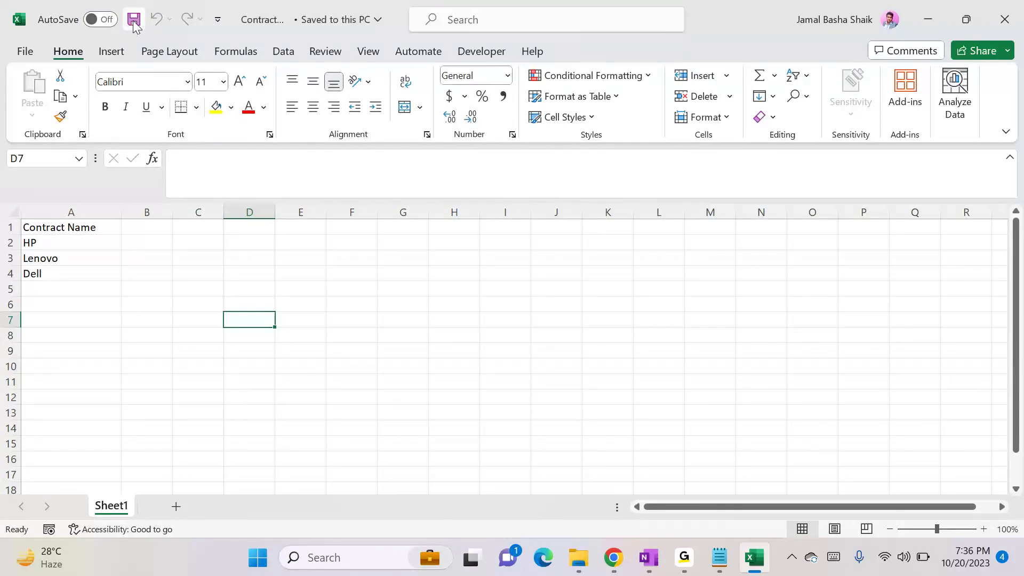
click(218, 20)
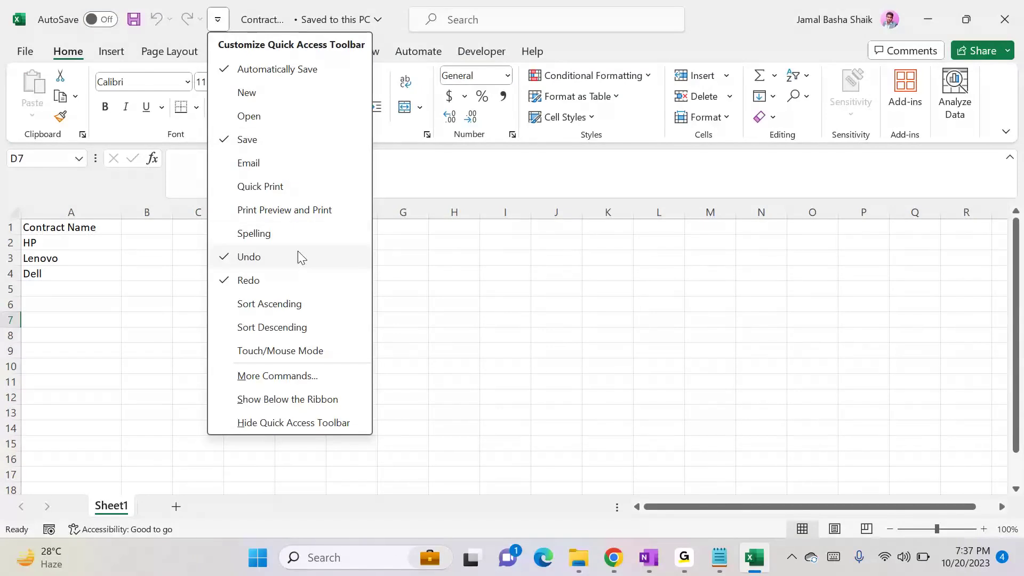
click(555, 408)
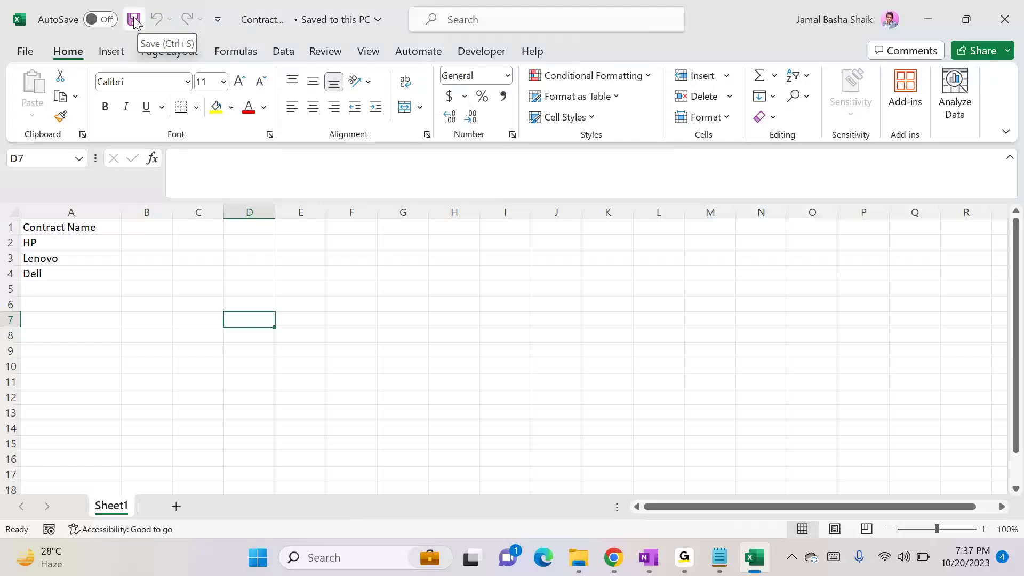
click(33, 49)
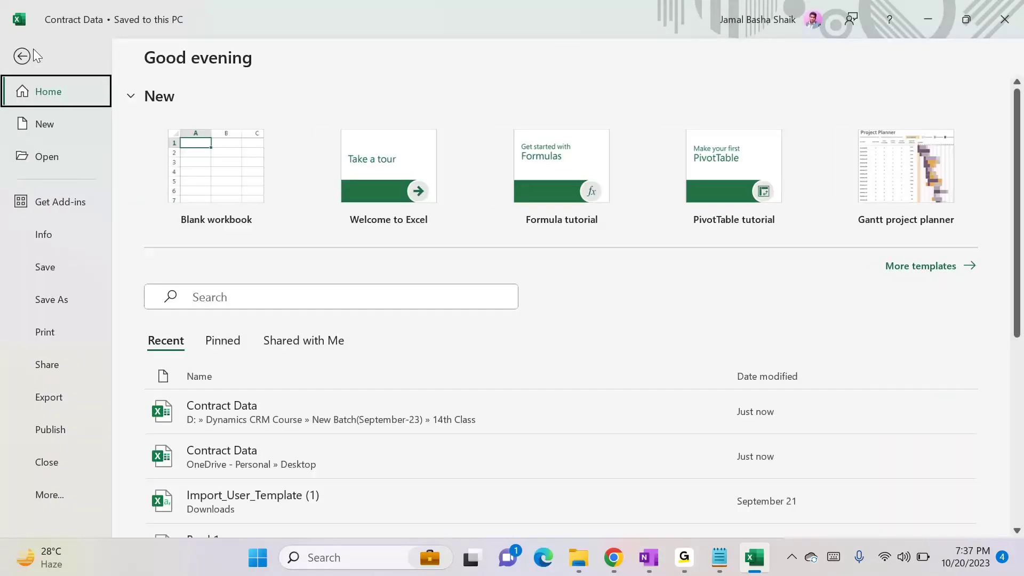
click(80, 303)
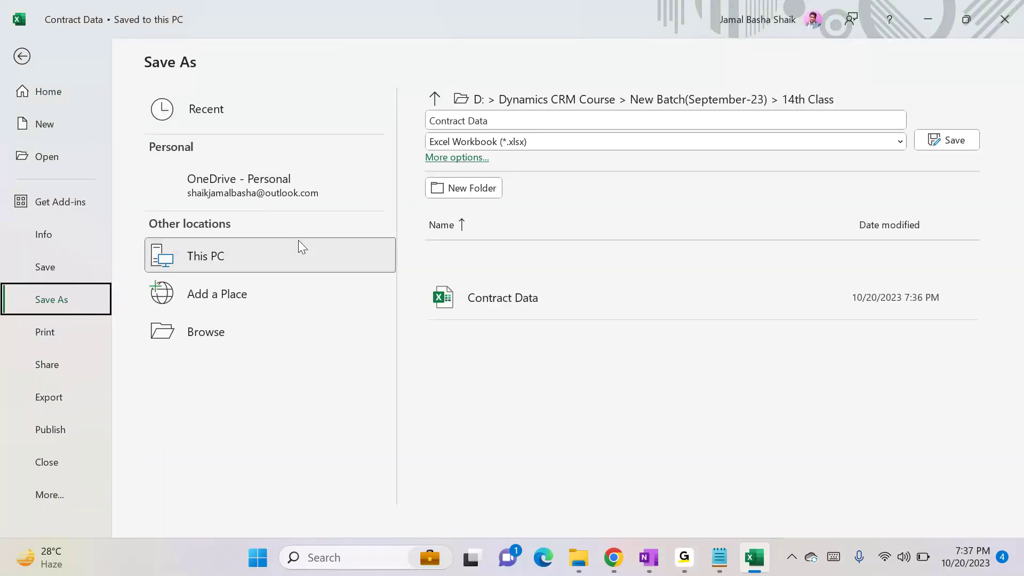
click(533, 141)
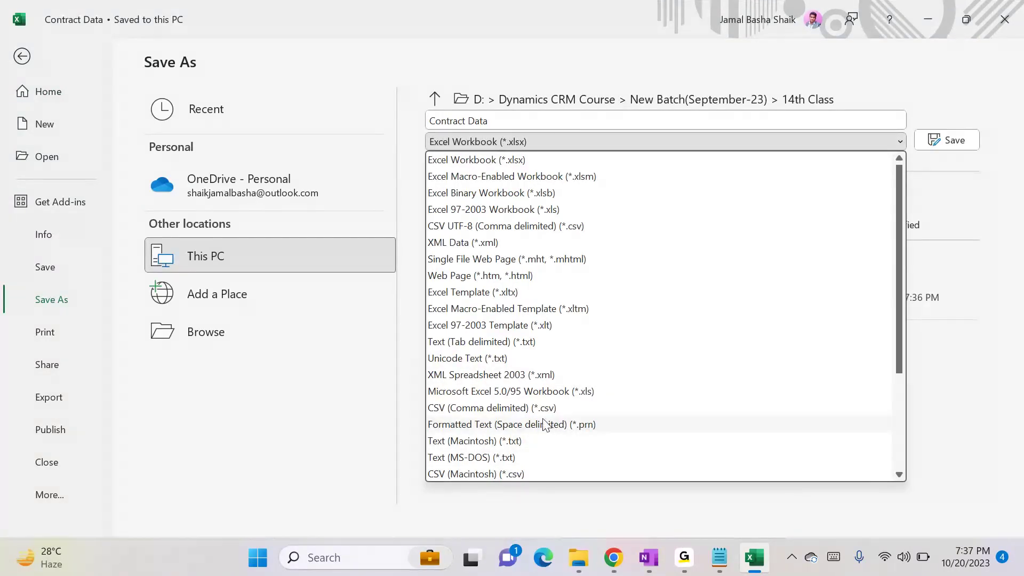
click(499, 409)
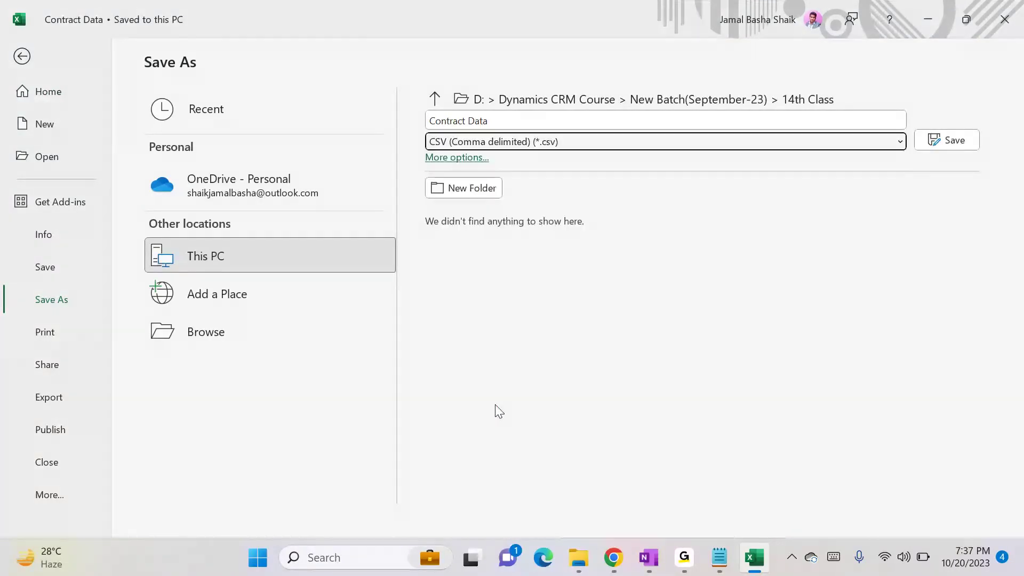
click(972, 133)
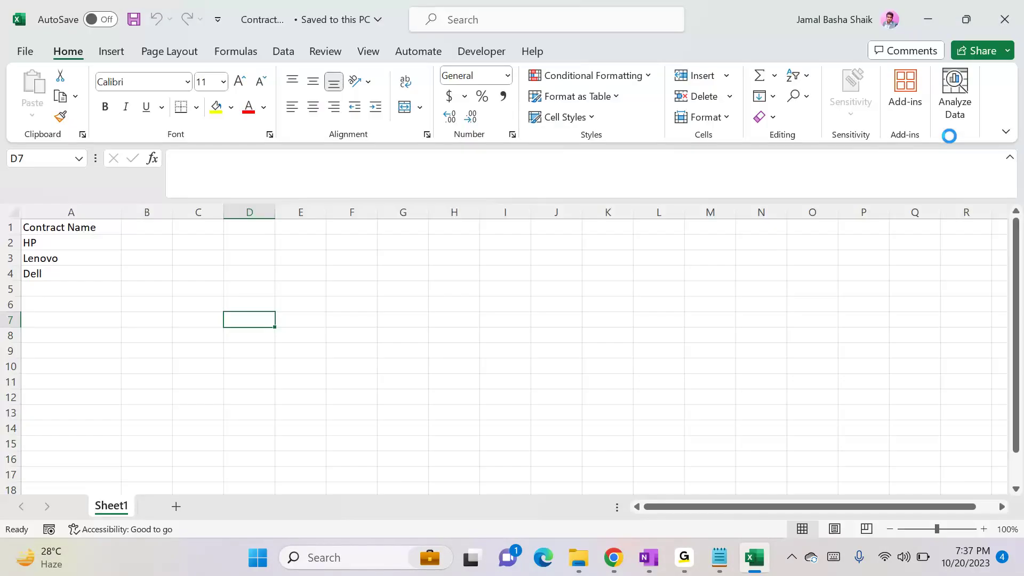
click(1005, 19)
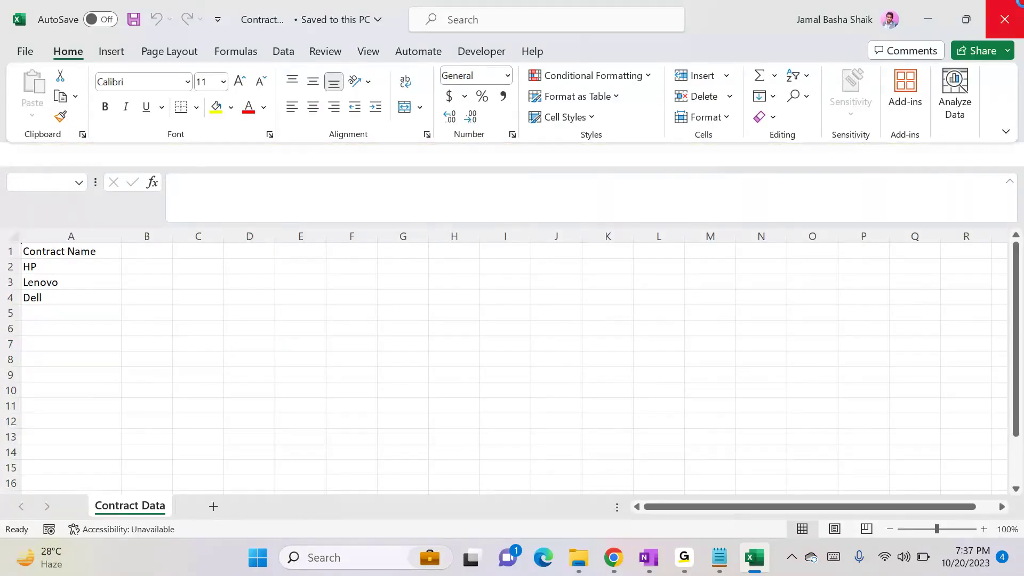
- Switch to the data import in Chrome and choose Contract Data.csv from the 14th Class folder as the data file
mouse_move(649, 570)
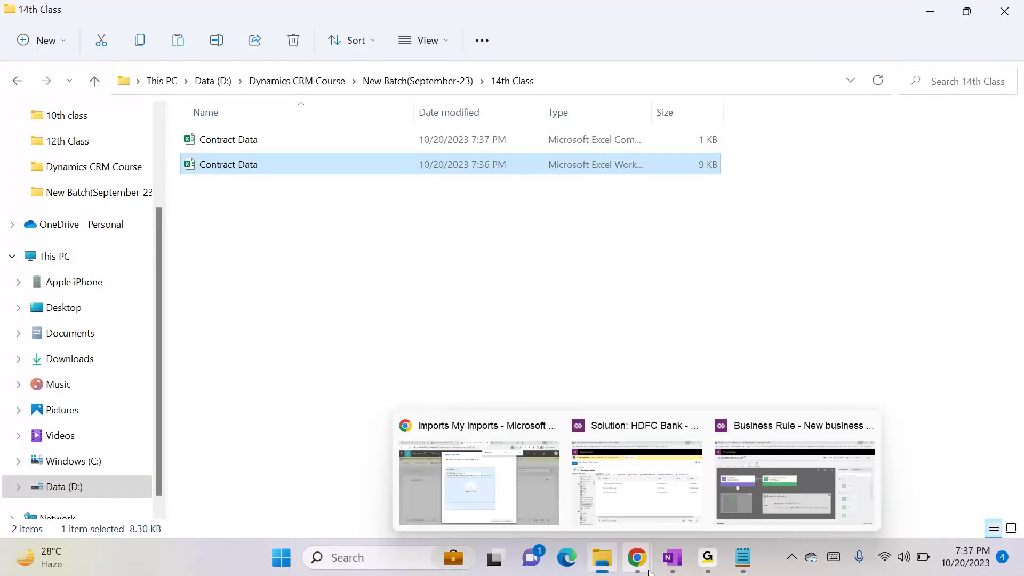
click(485, 491)
click(336, 209)
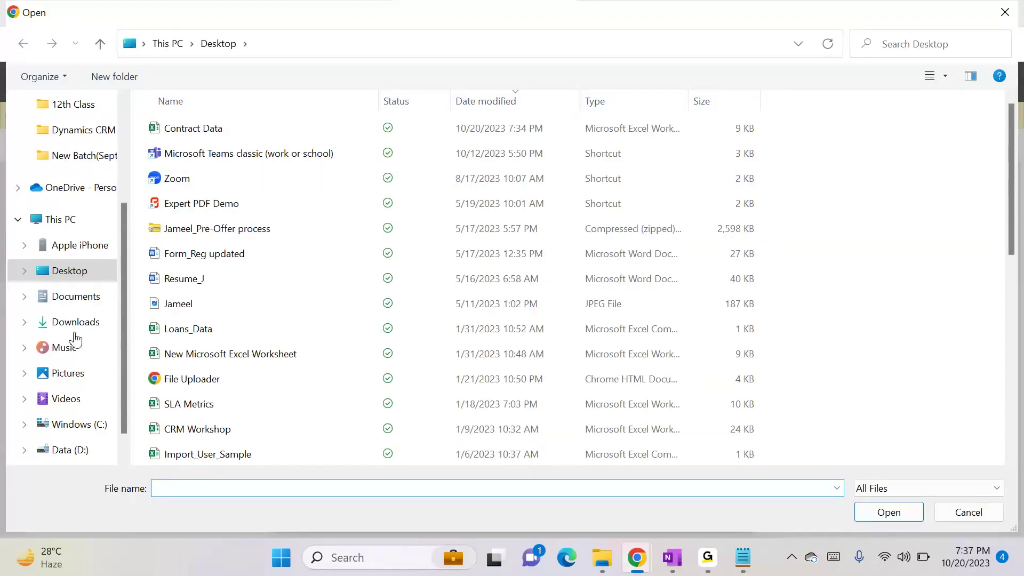
click(79, 159)
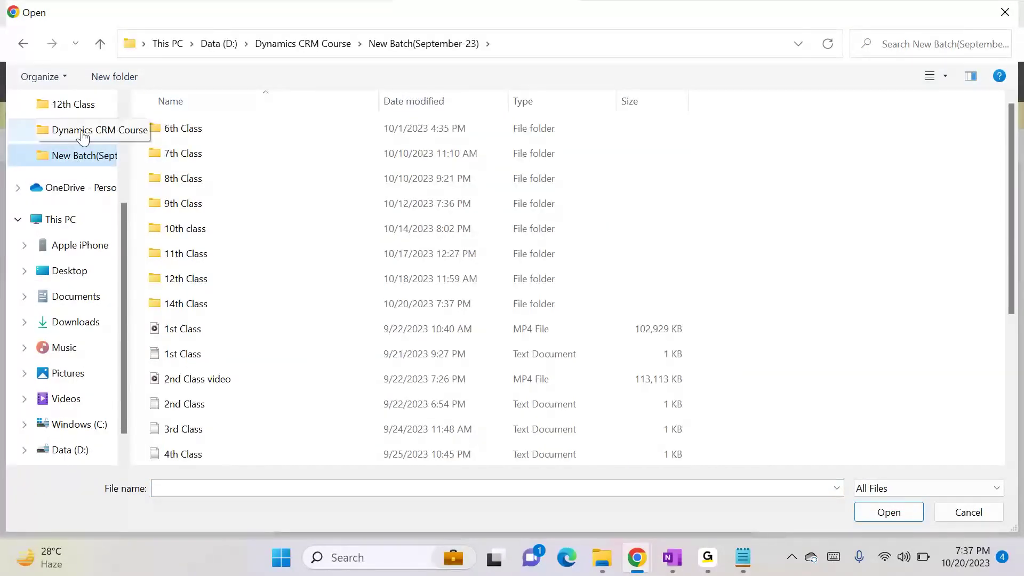
click(168, 293)
double_click(168, 293)
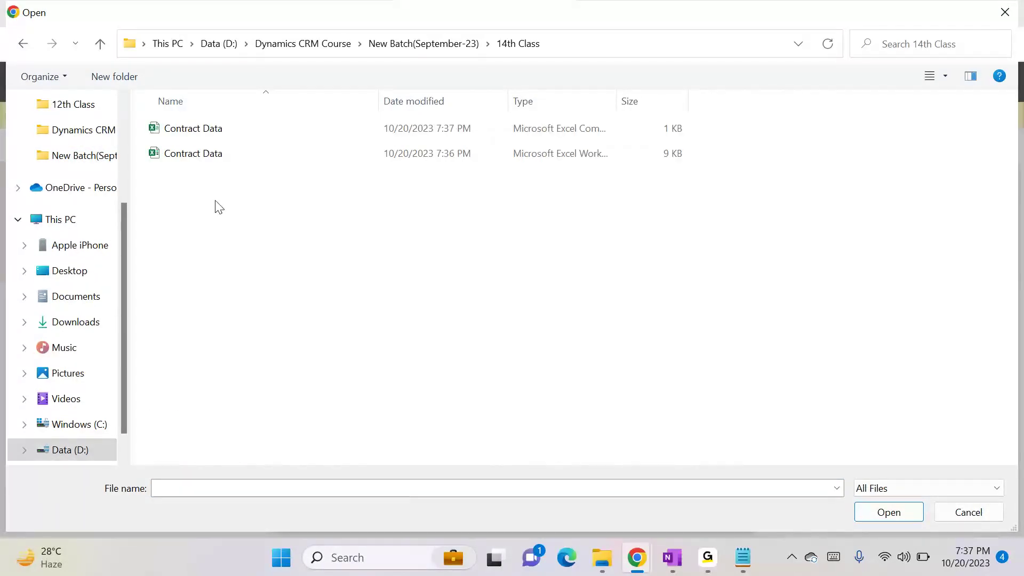
double_click(265, 130)
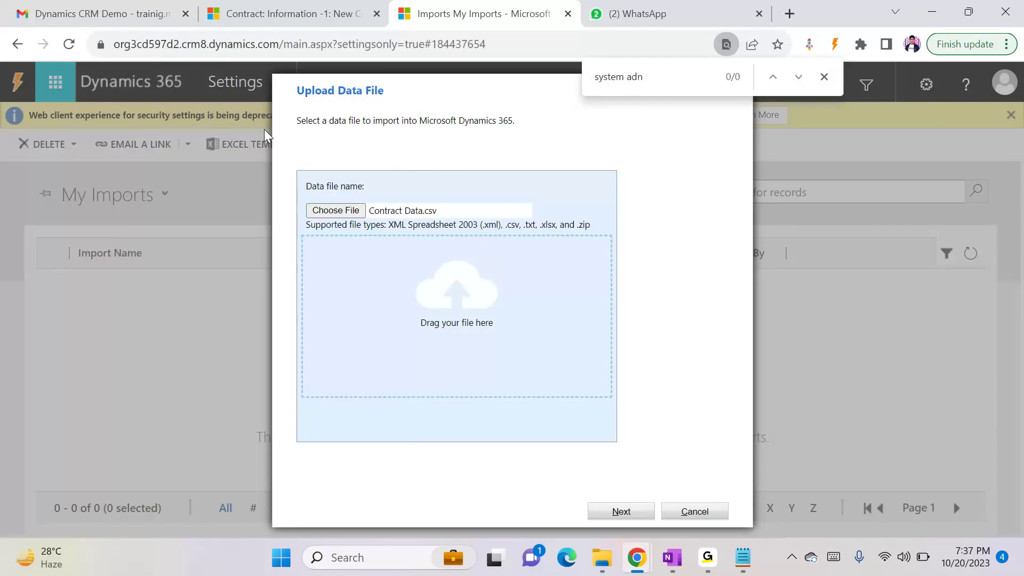
- Upload Contract Data.csv, accept it as a single-column file and continue to the record type mapping
click(631, 510)
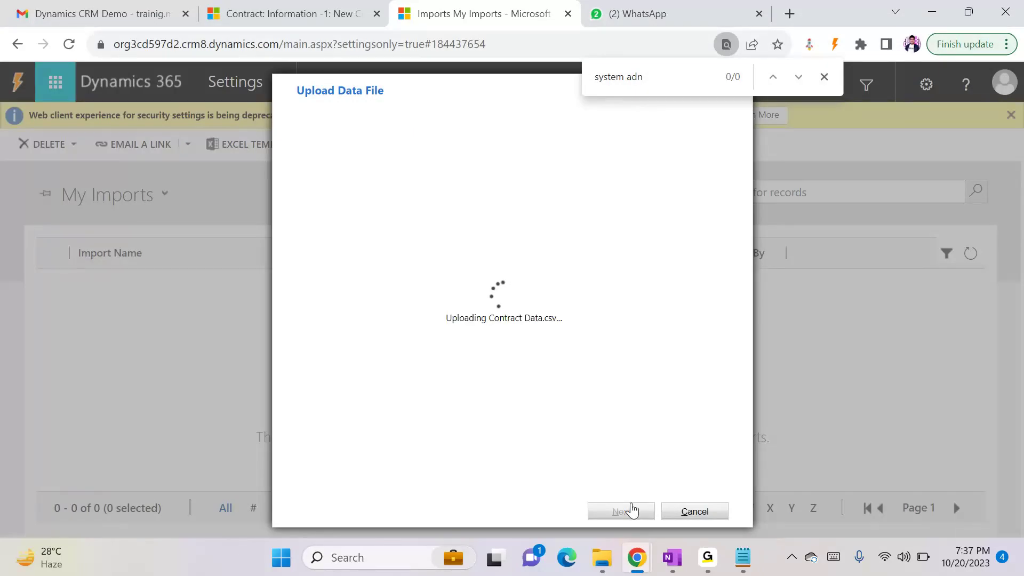
click(631, 509)
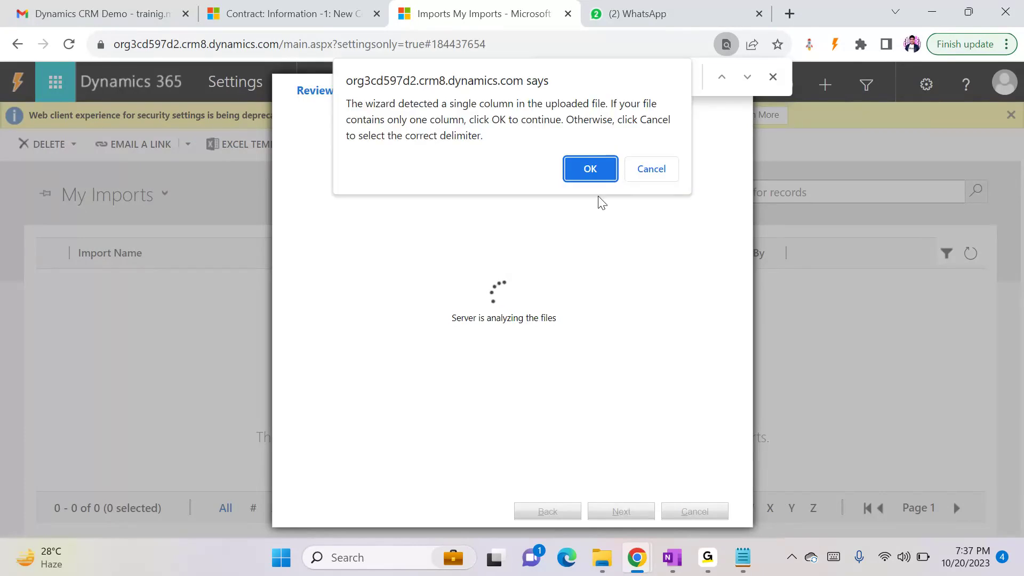
click(596, 166)
click(633, 511)
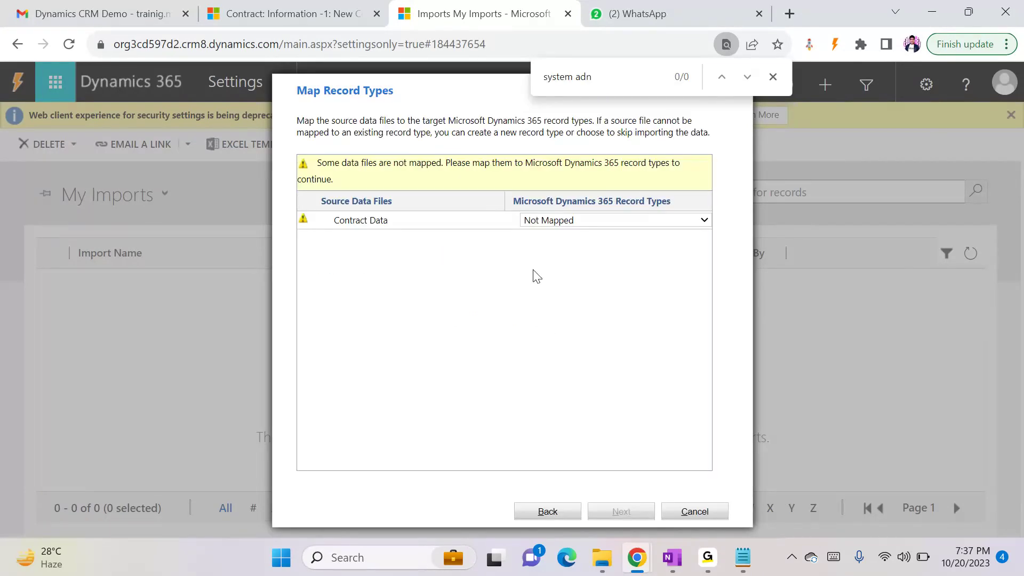
- Map the Contract Data source file to the first Contract record type listed and continue to the field mapping
click(577, 224)
text(con)
key(Down)
key(Down)
key(Down)
key(Down)
key(Down)
key(Down)
key(Down)
key(Down)
key(Up)
key(Down)
key(Down)
key(Down)
key(Down)
key(Down)
key(Down)
key(Down)
key(Down)
key(Down)
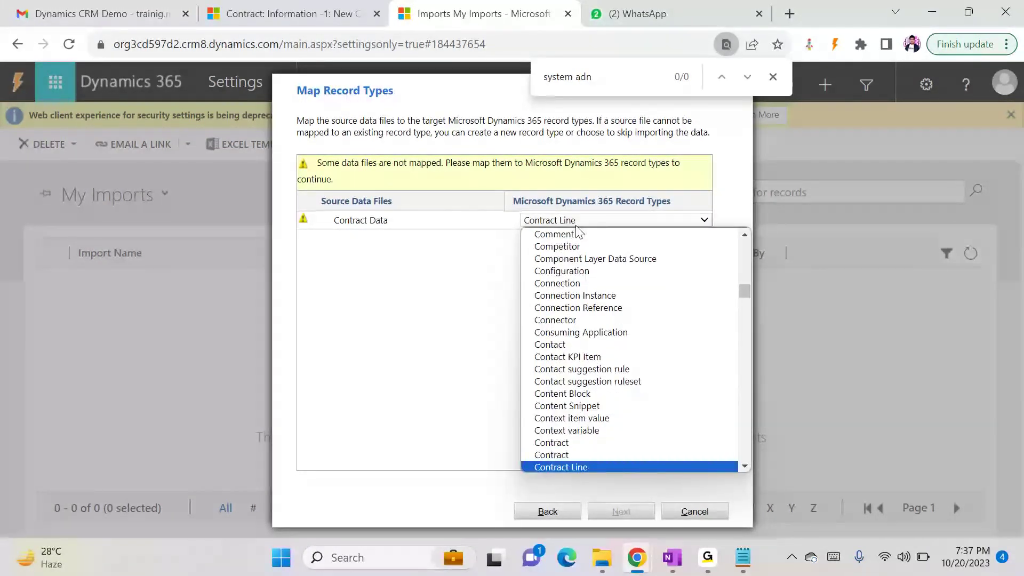
key(Up)
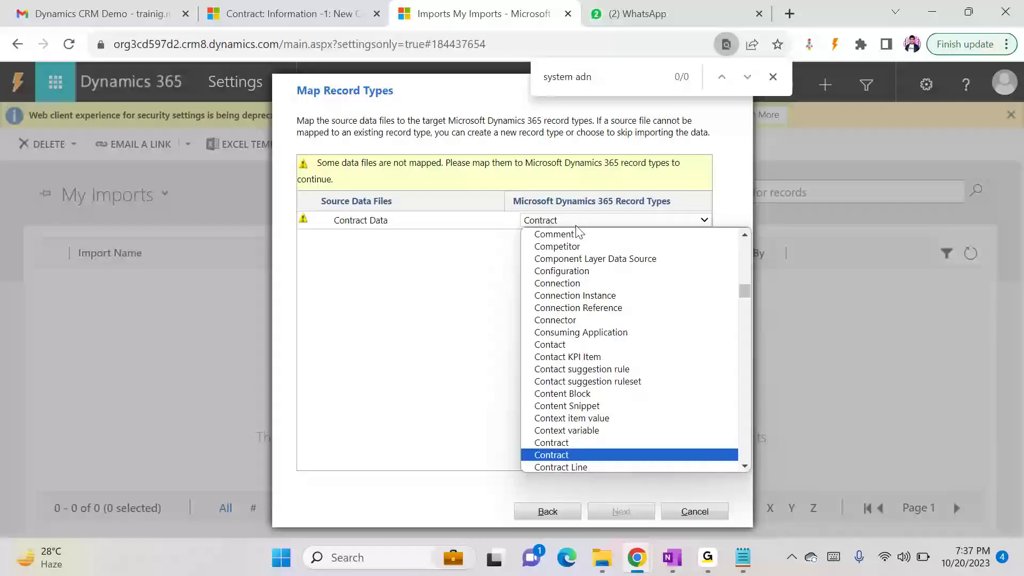
key(Up)
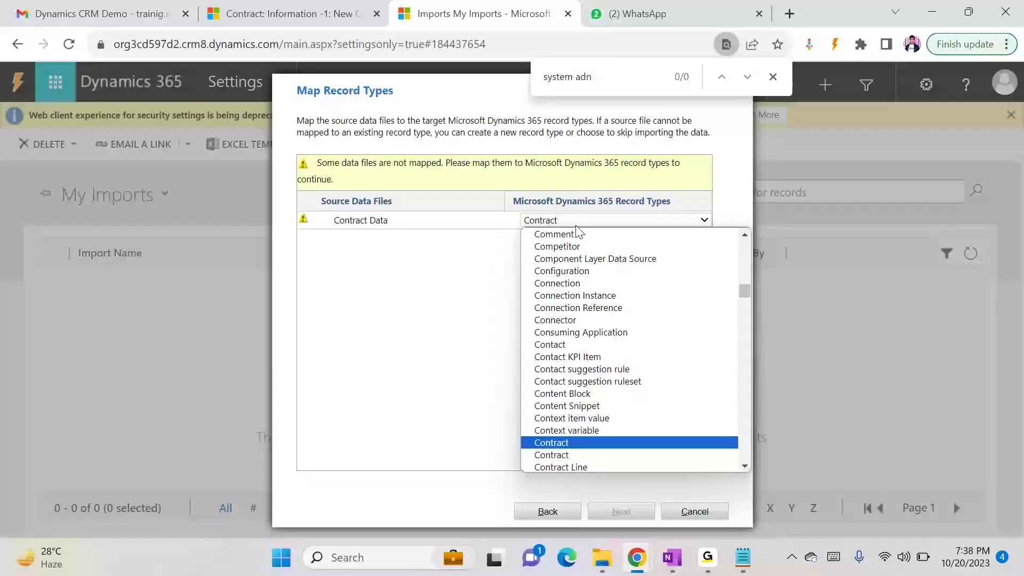
key(Return)
click(617, 512)
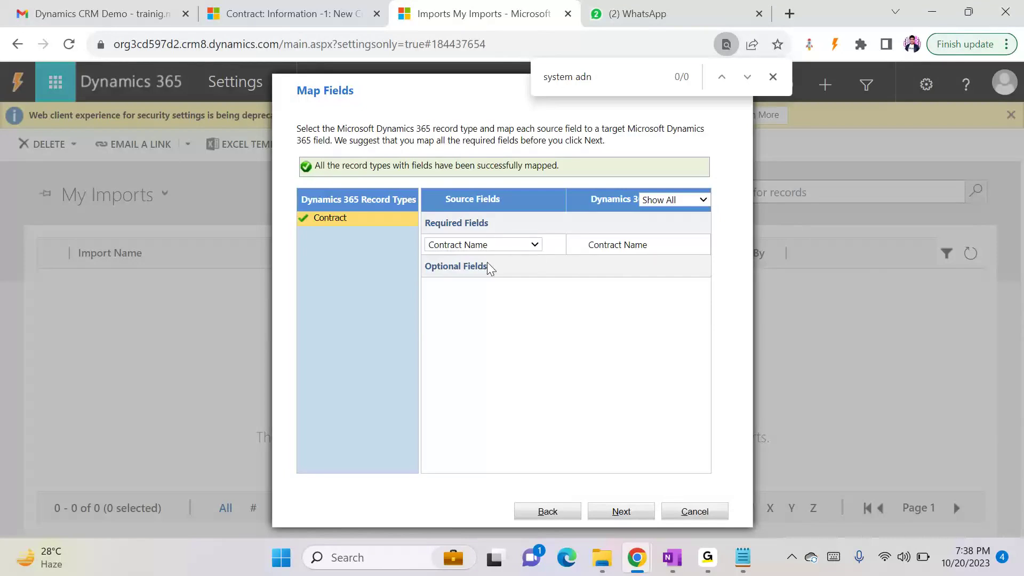
- Return to the record type mapping, map Contract Data to the second Contract record type and continue to the field mapping
click(539, 513)
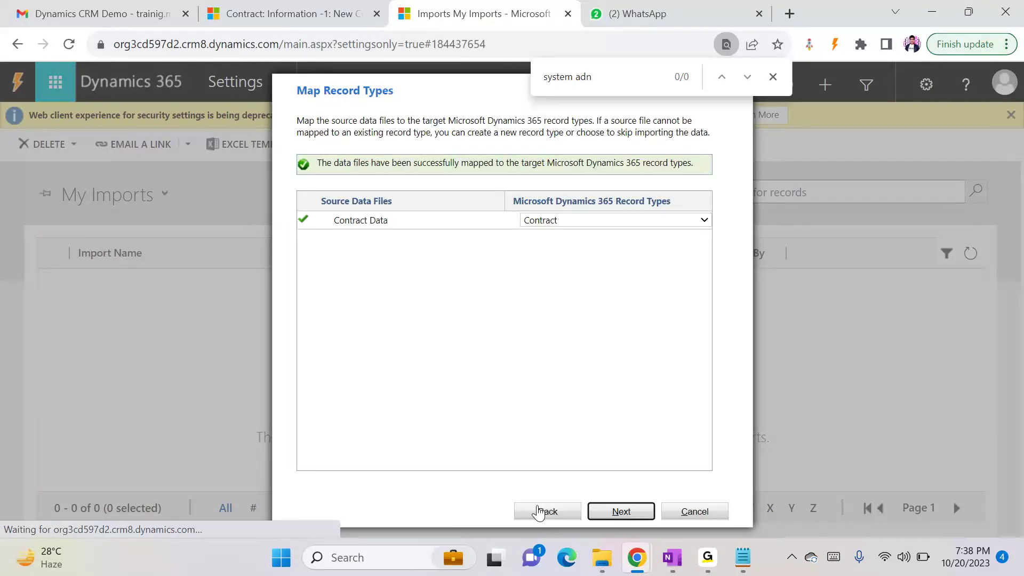
click(565, 222)
key(Down)
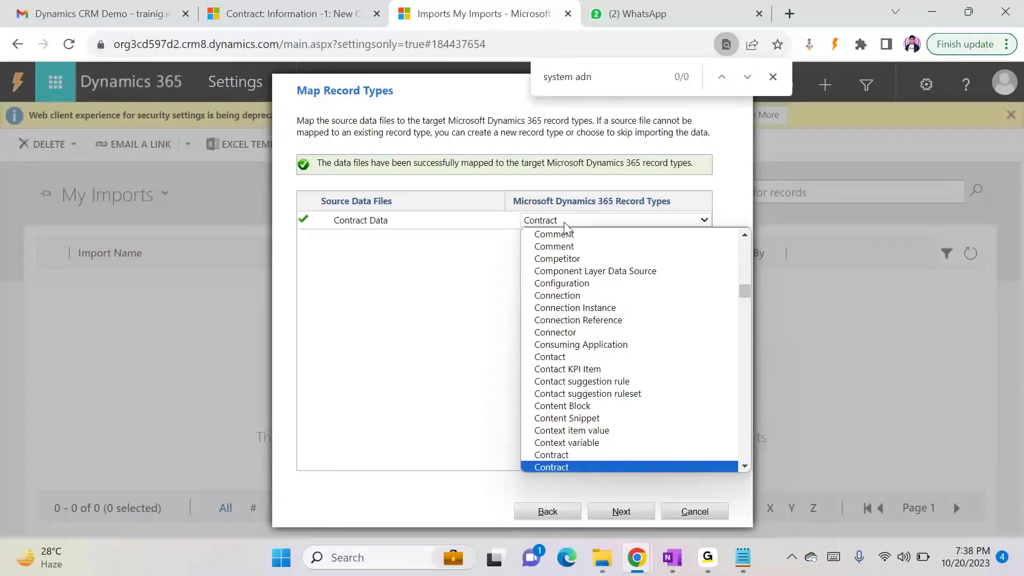
key(Return)
click(619, 512)
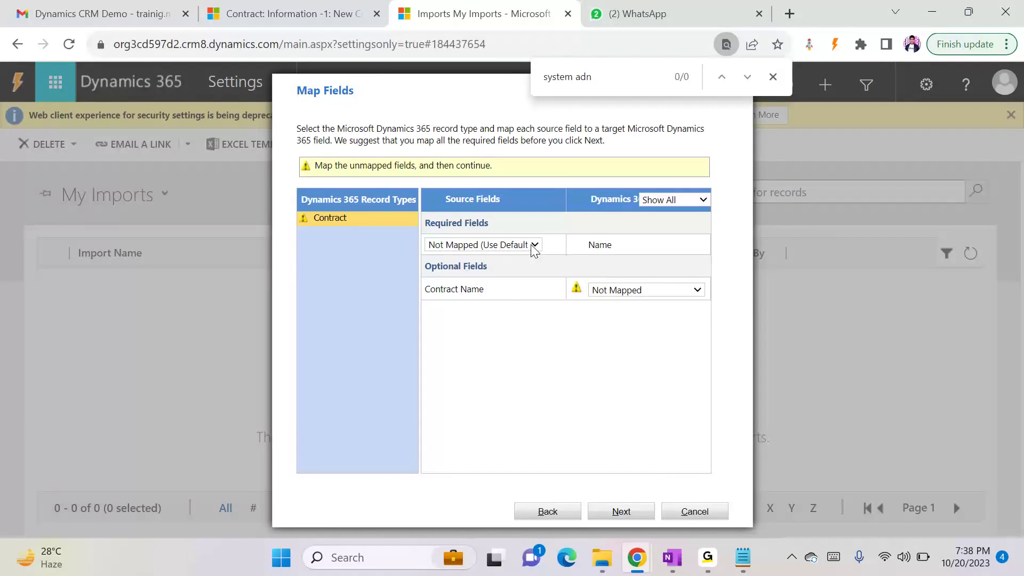
- Map the Contract Name source column to the required Name field of the Contract record type
click(506, 246)
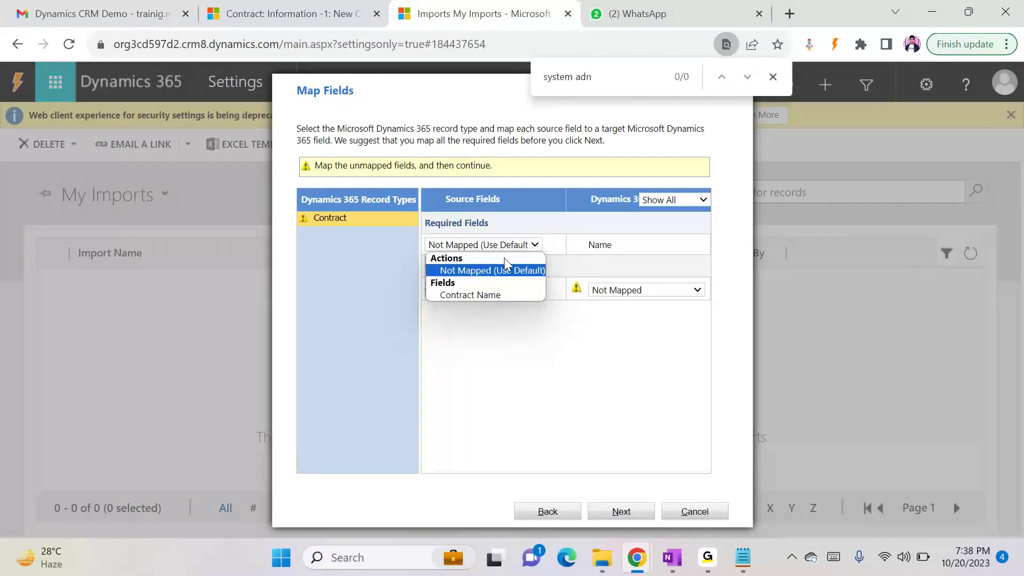
click(627, 292)
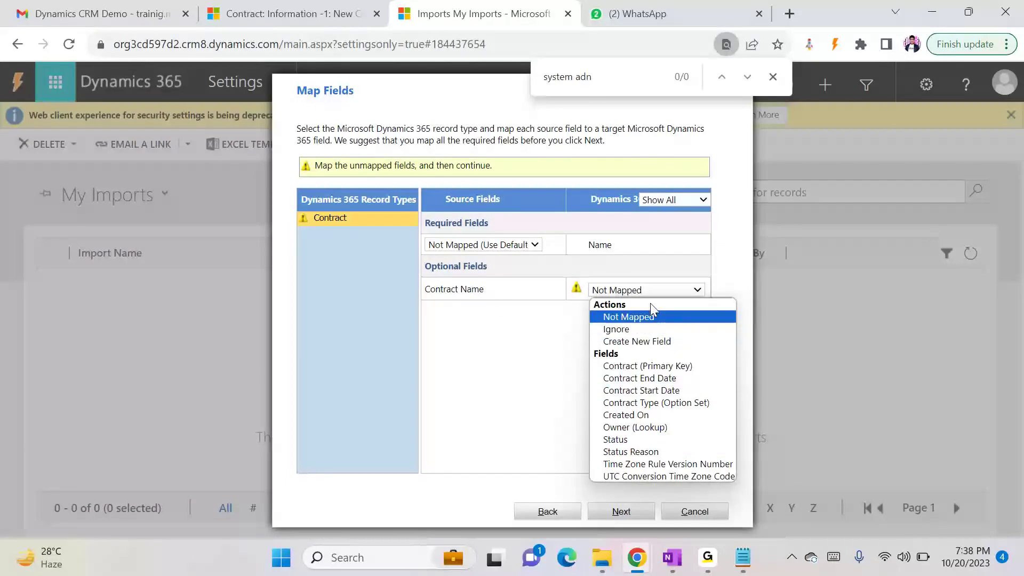
click(513, 243)
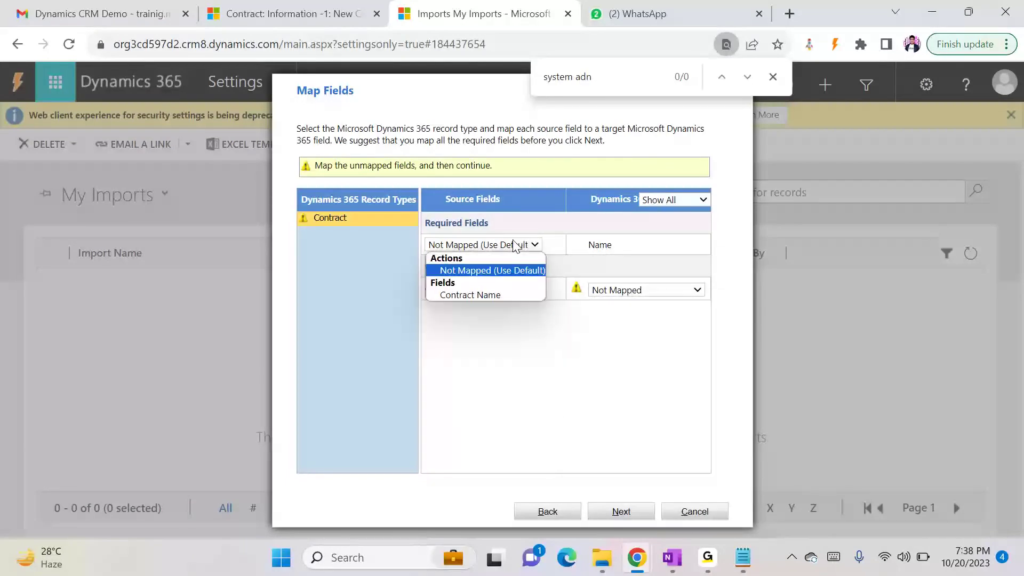
click(488, 295)
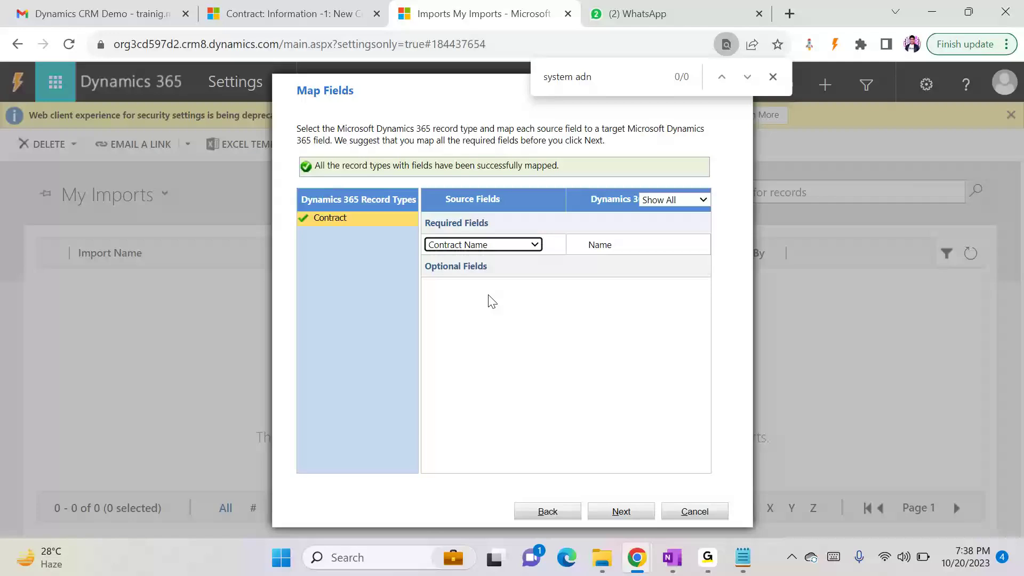
click(587, 437)
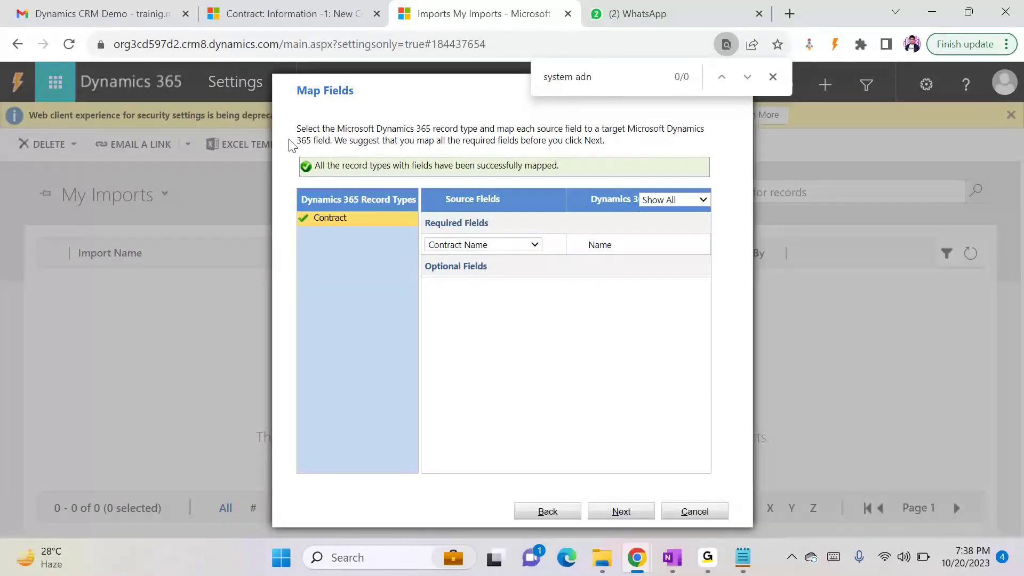
- Look over the new Contract form, open Contract Data.csv from the 14th Class folder, widen column A and return to the field mapping
click(269, 22)
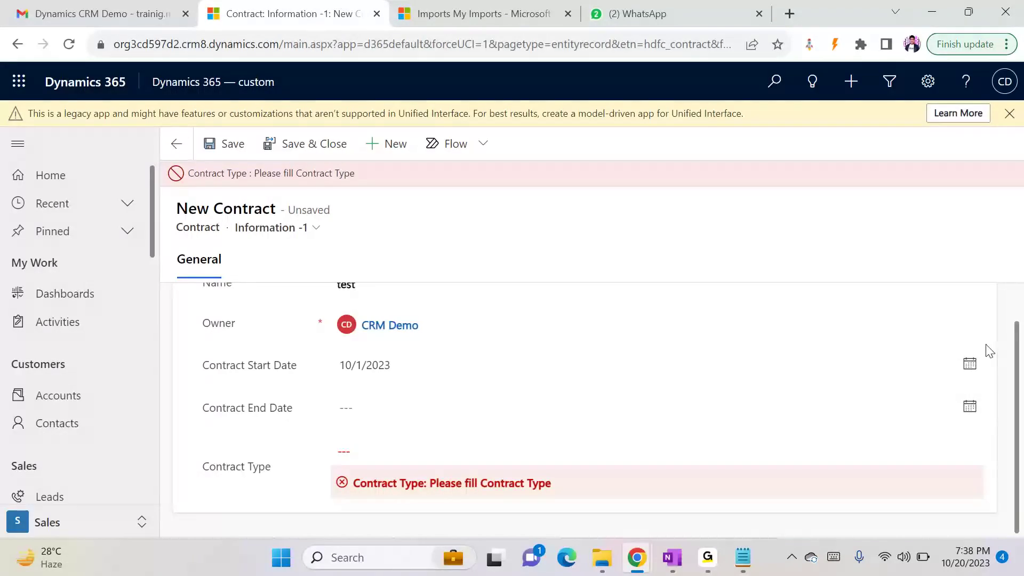
scroll(1013, 325, up, 1)
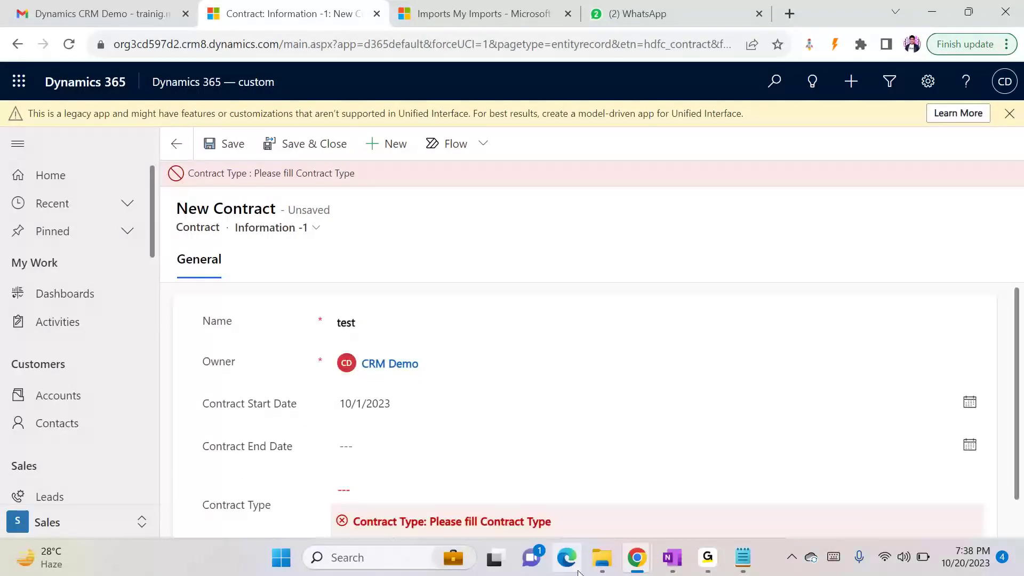
click(601, 557)
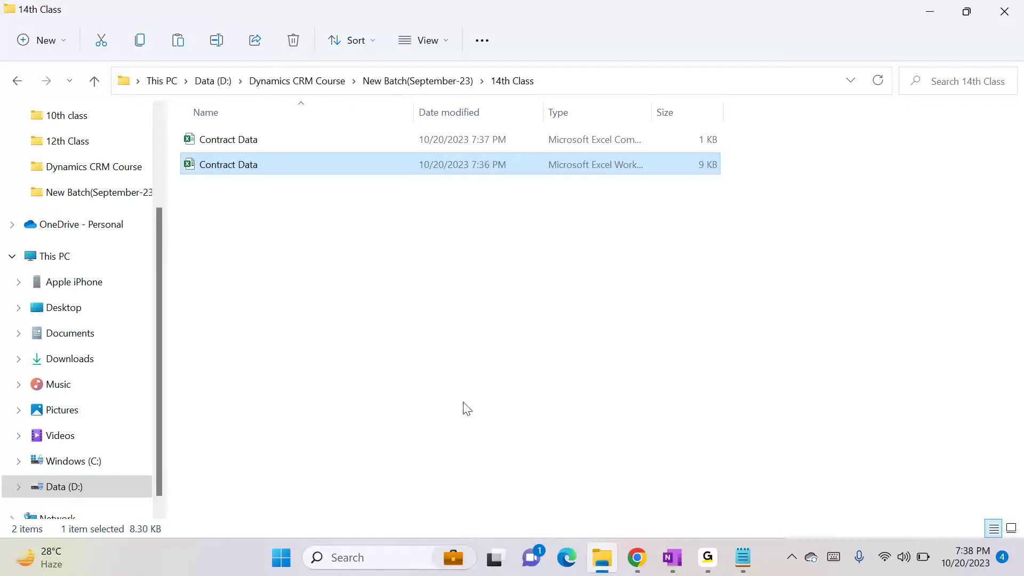
double_click(237, 141)
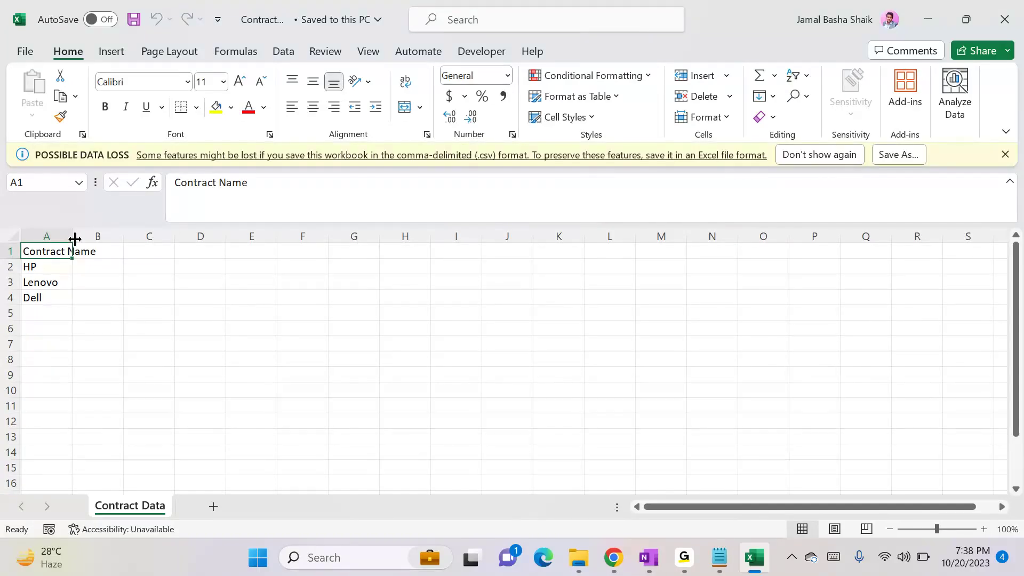
drag(73, 238, 136, 238)
key(alt+Tab)
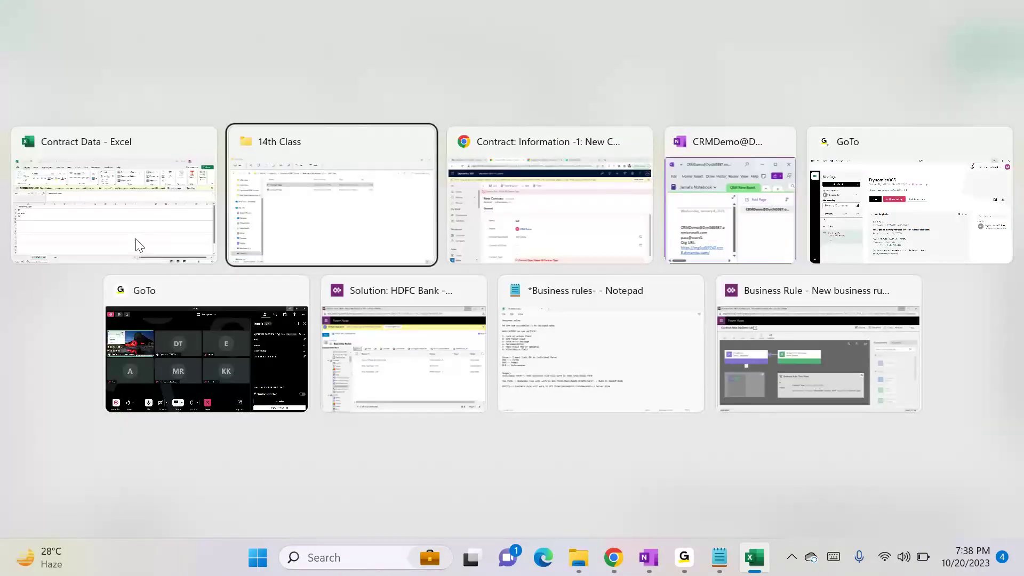
key(alt+Tab)
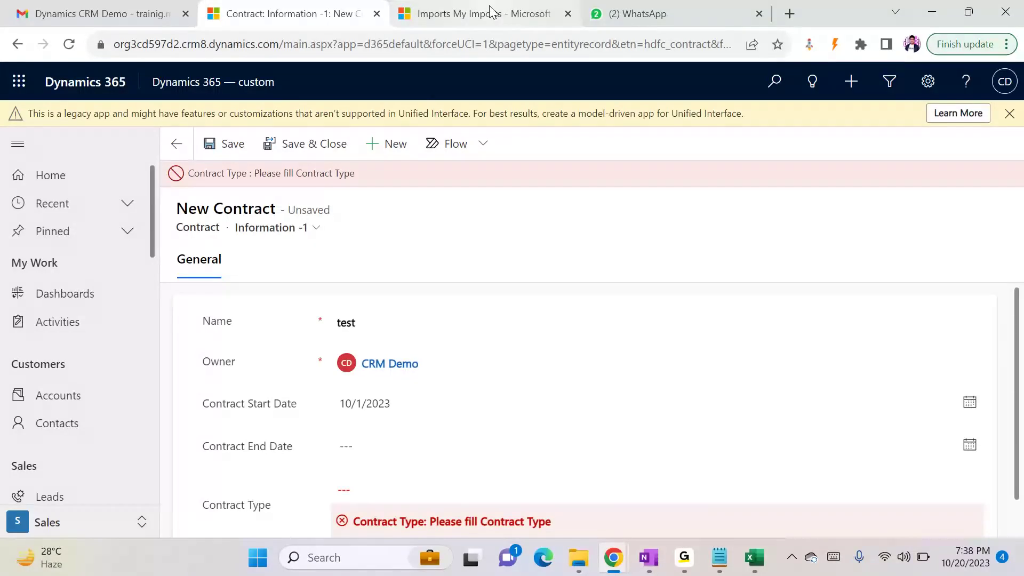
click(482, 13)
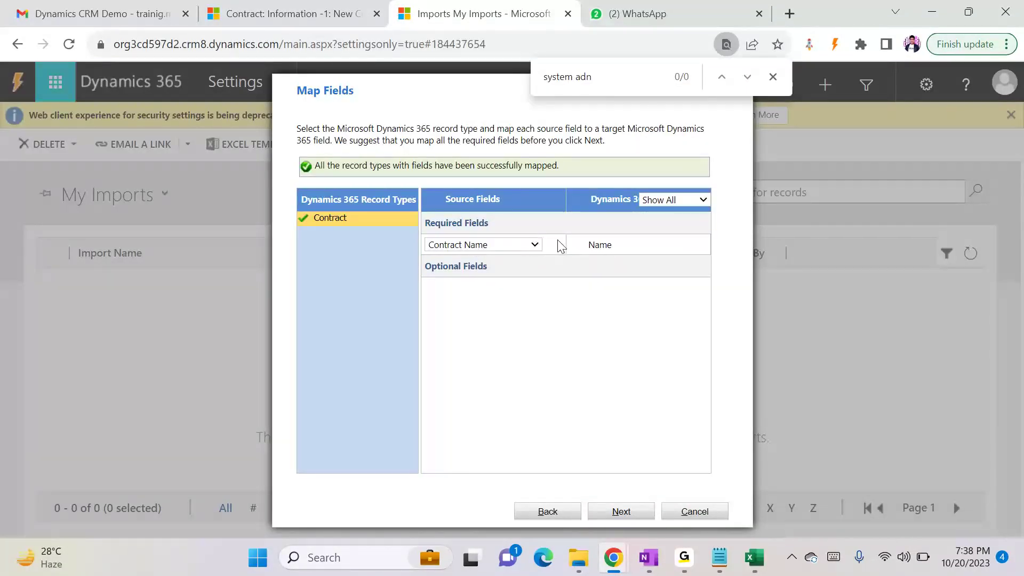
- Compare the Contract form's fields with the Contract Name column in the CSV, ending at the import's field mapping
click(339, 17)
key(alt+Tab)
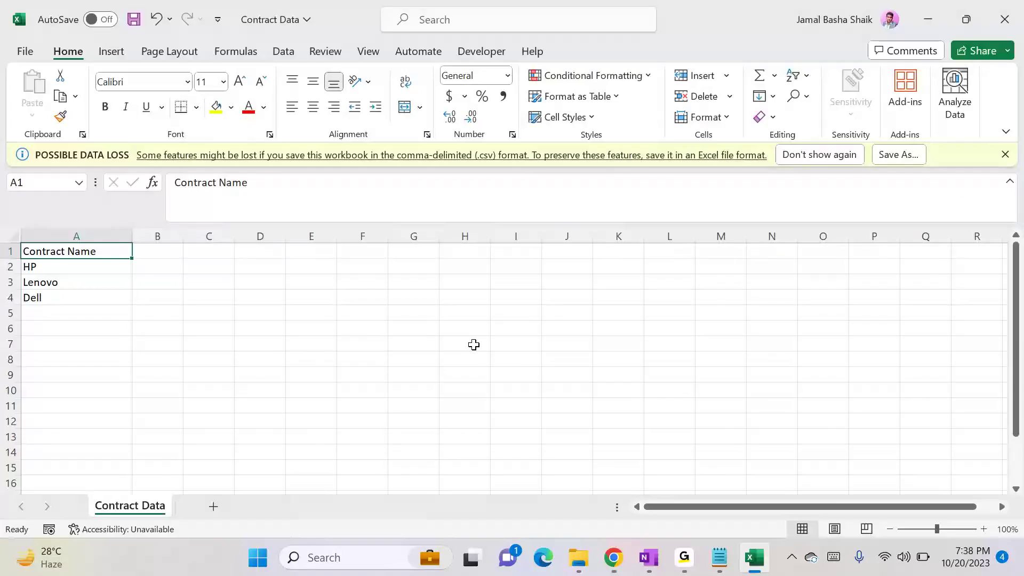
key(alt+Tab)
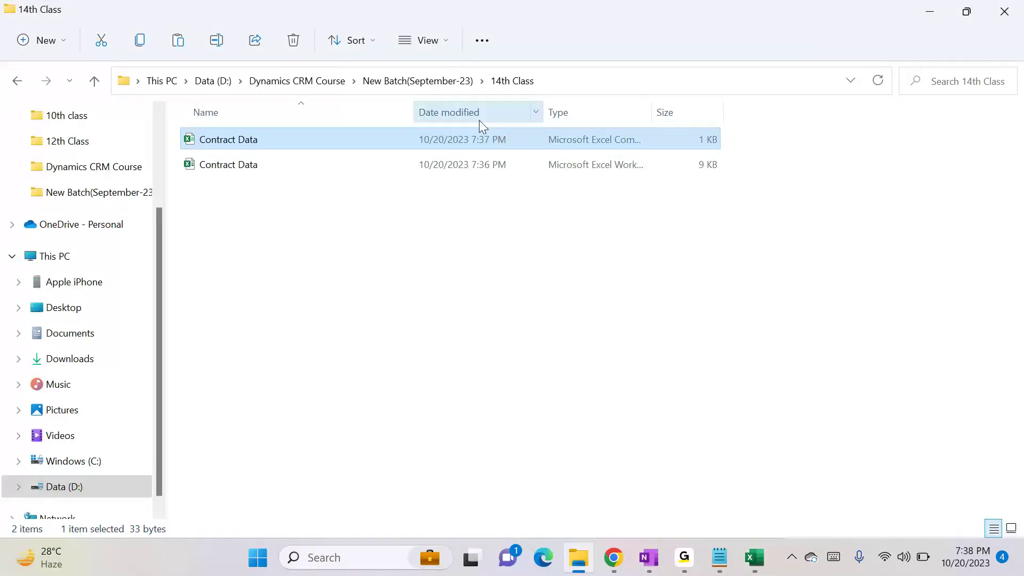
key(alt+Tab)
key(alt+Tab)
click(456, 20)
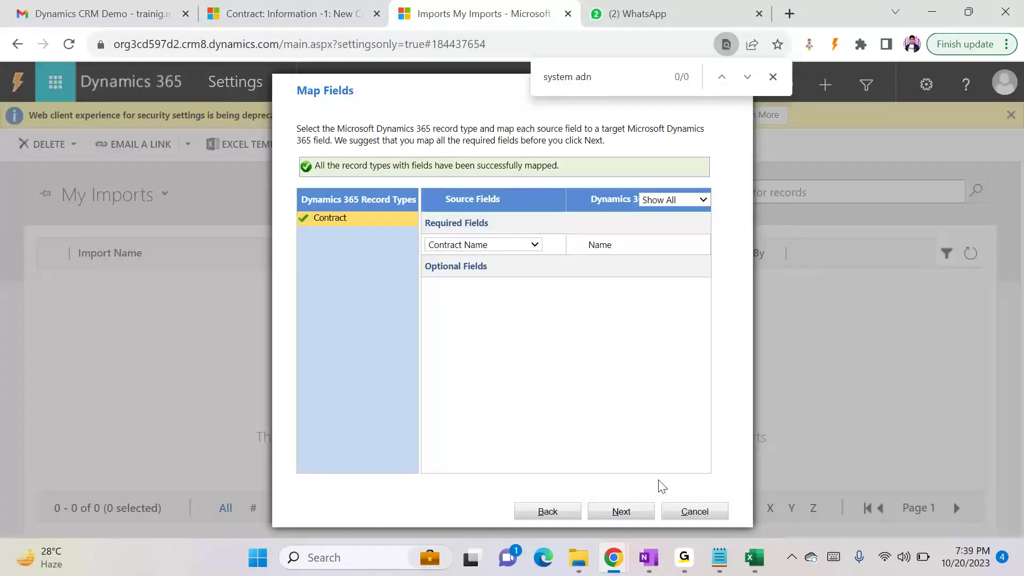
- Accept the field mapping, submit the Contract Data.csv import and finish the import wizard
click(631, 512)
click(632, 511)
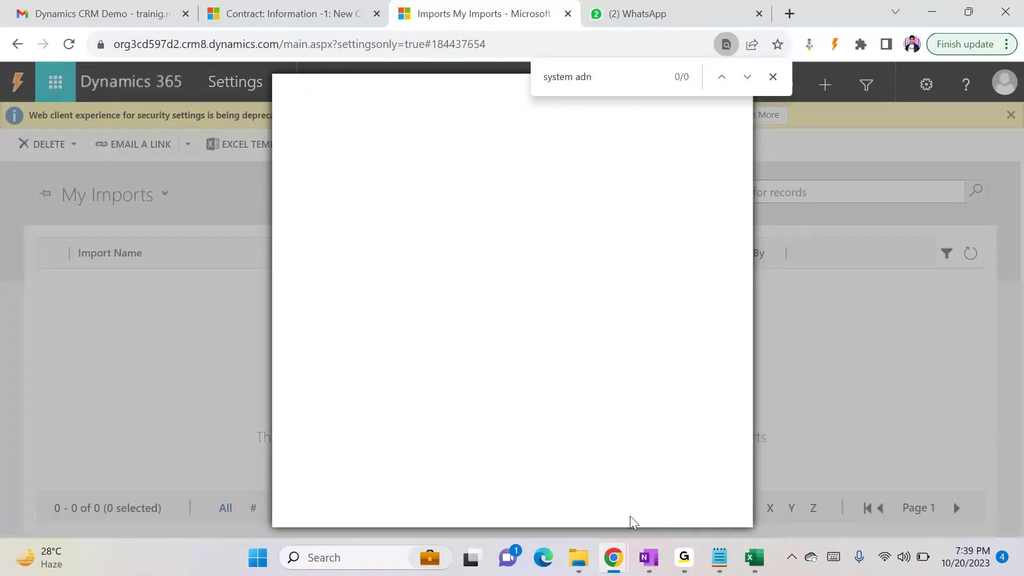
click(634, 515)
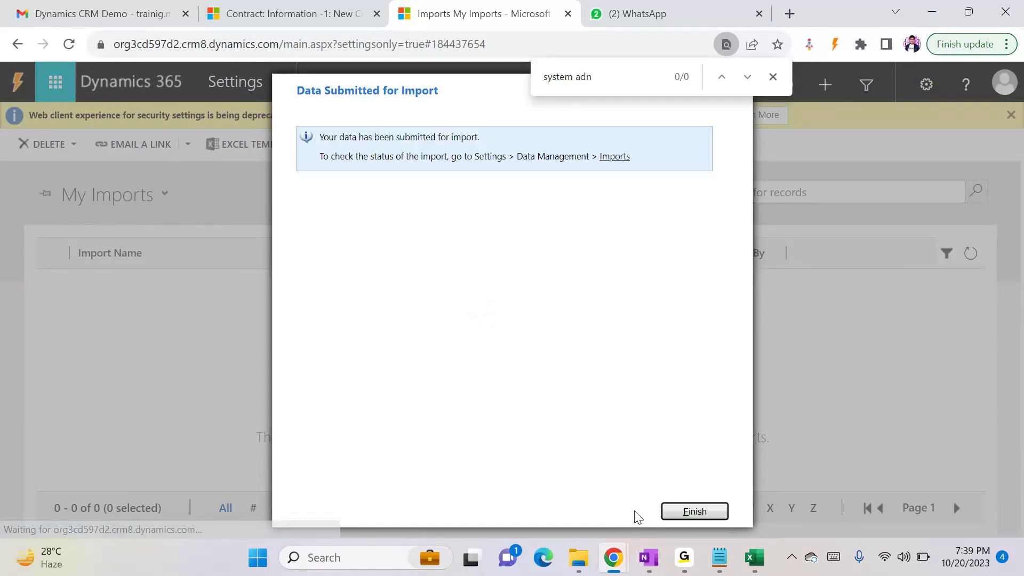
click(667, 512)
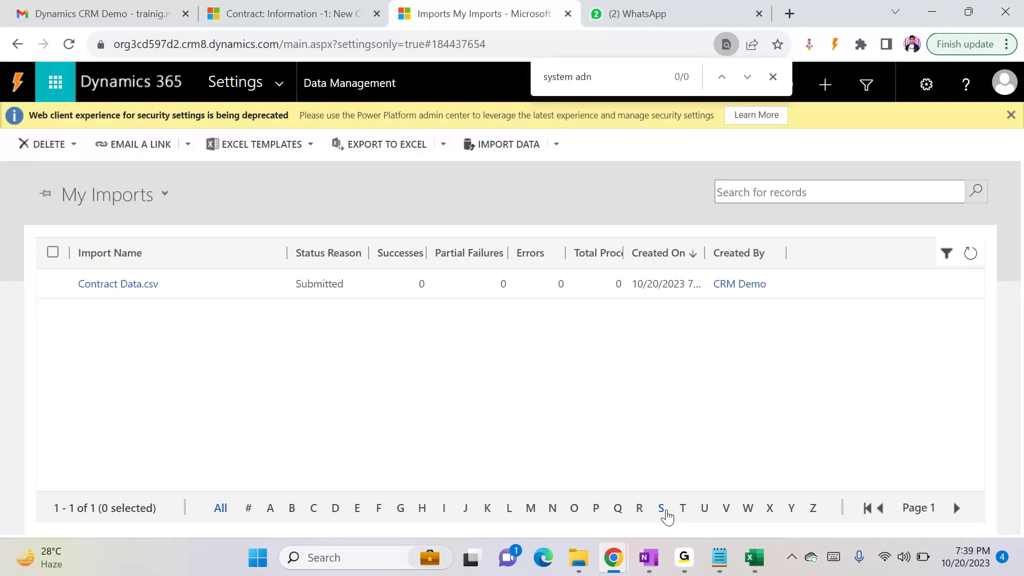
- Refresh the My Imports list repeatedly to track the processing status of Contract Data.csv
click(971, 255)
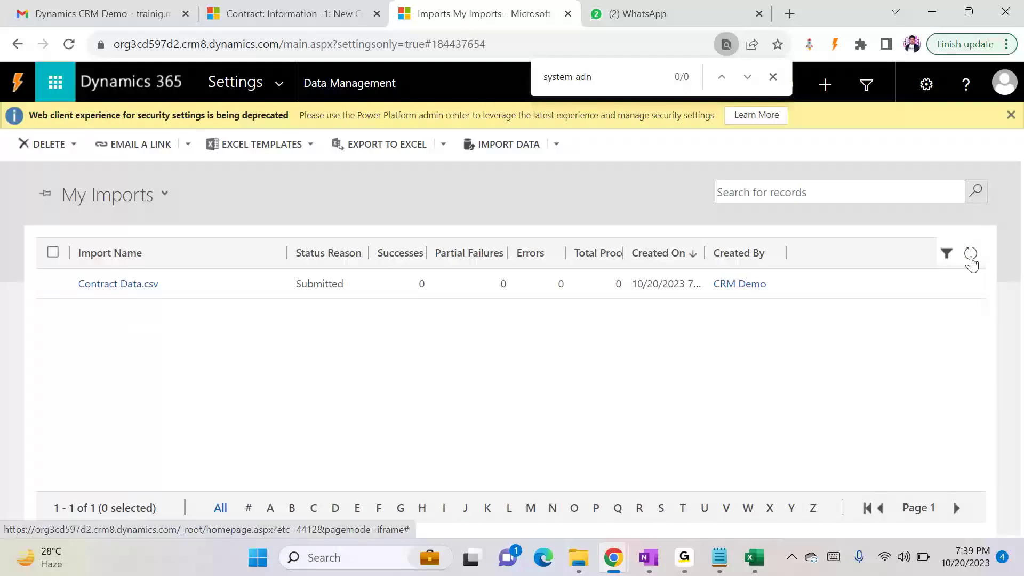
click(972, 255)
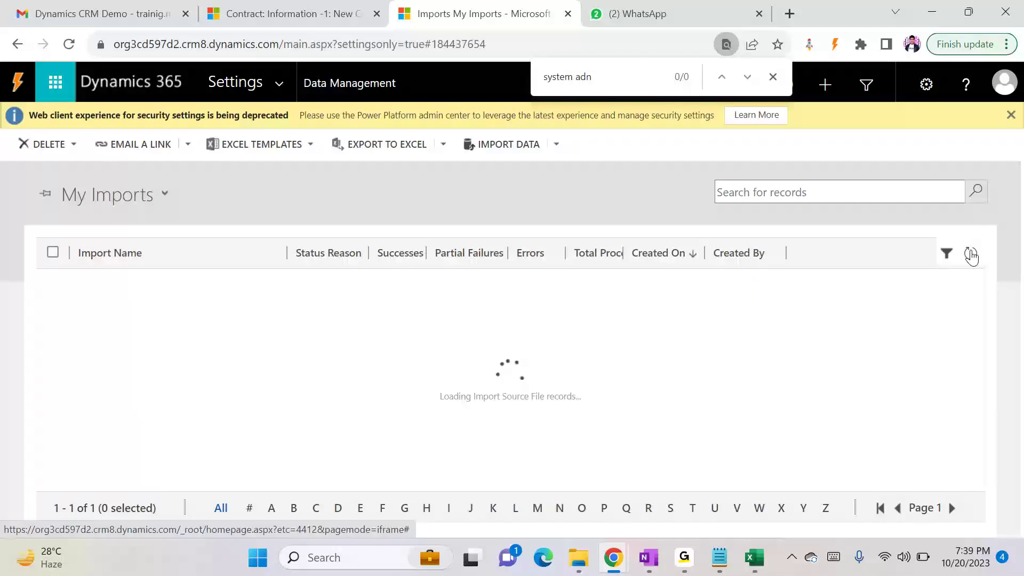
click(971, 255)
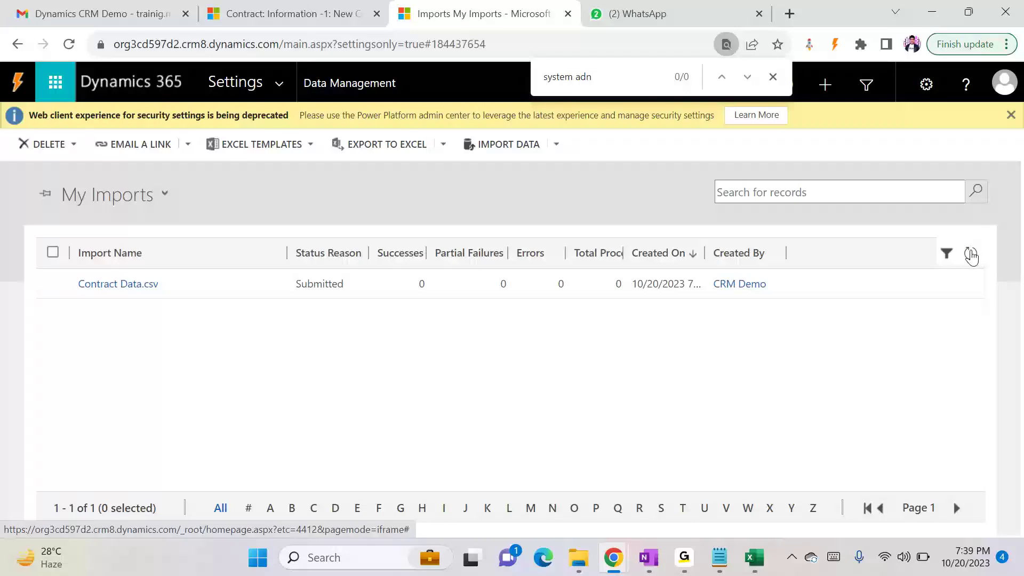
click(972, 259)
click(972, 259)
click(972, 260)
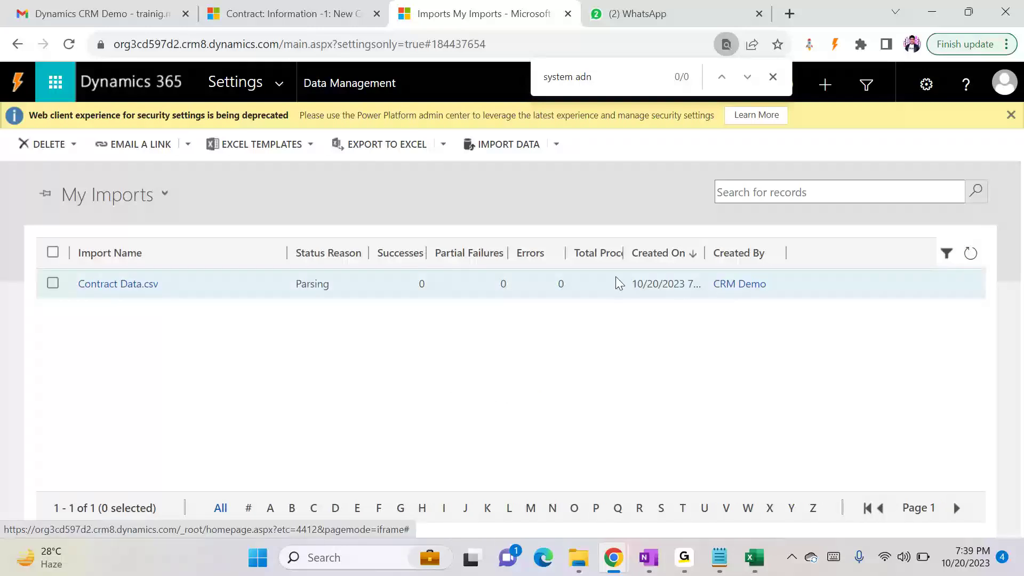
click(971, 255)
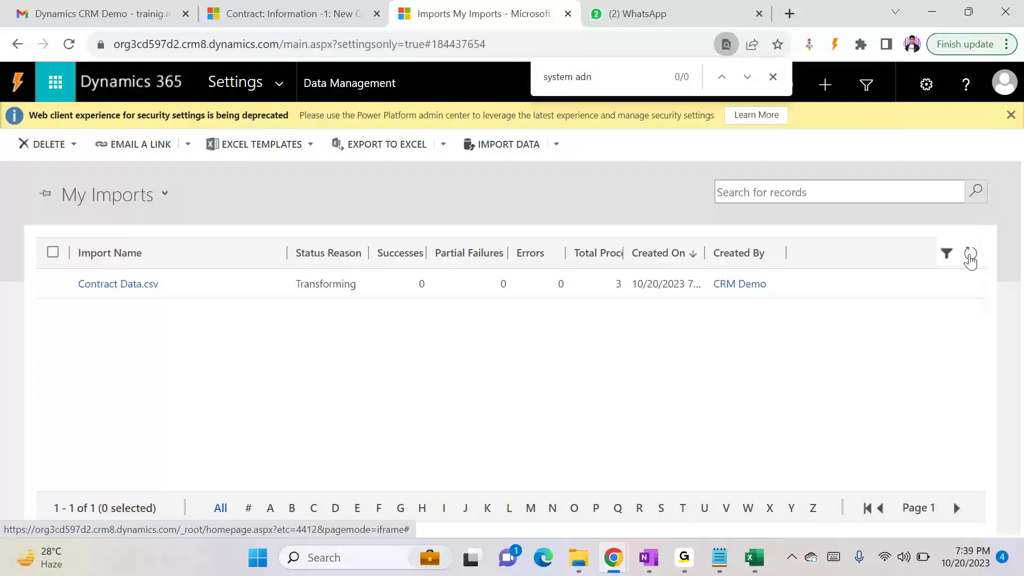
click(970, 255)
click(970, 255)
click(970, 255)
click(970, 255)
click(970, 255)
- Discard the unsaved new contract and open the Contracts list under Extensions
click(278, 14)
click(178, 142)
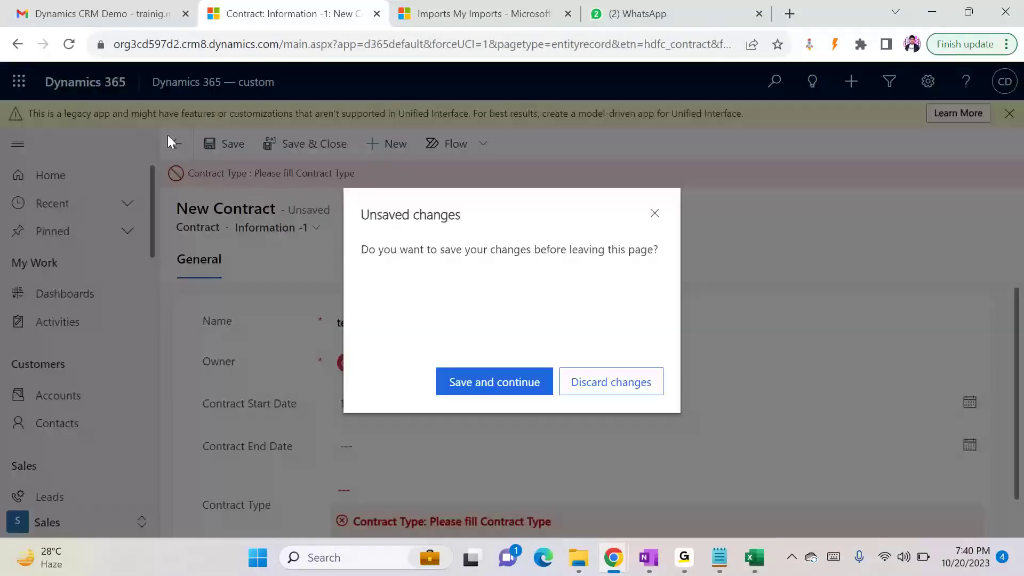
click(602, 388)
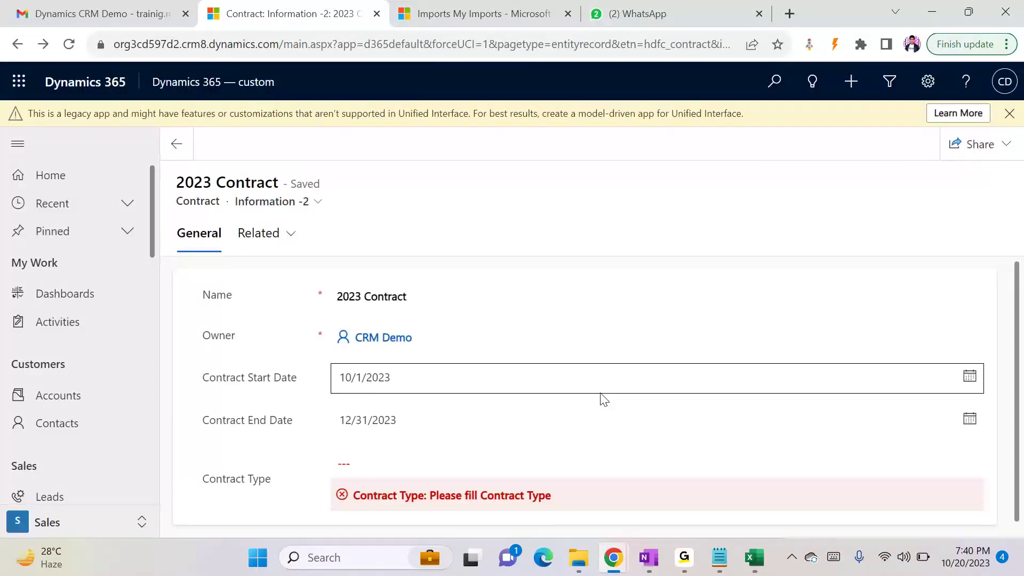
click(177, 142)
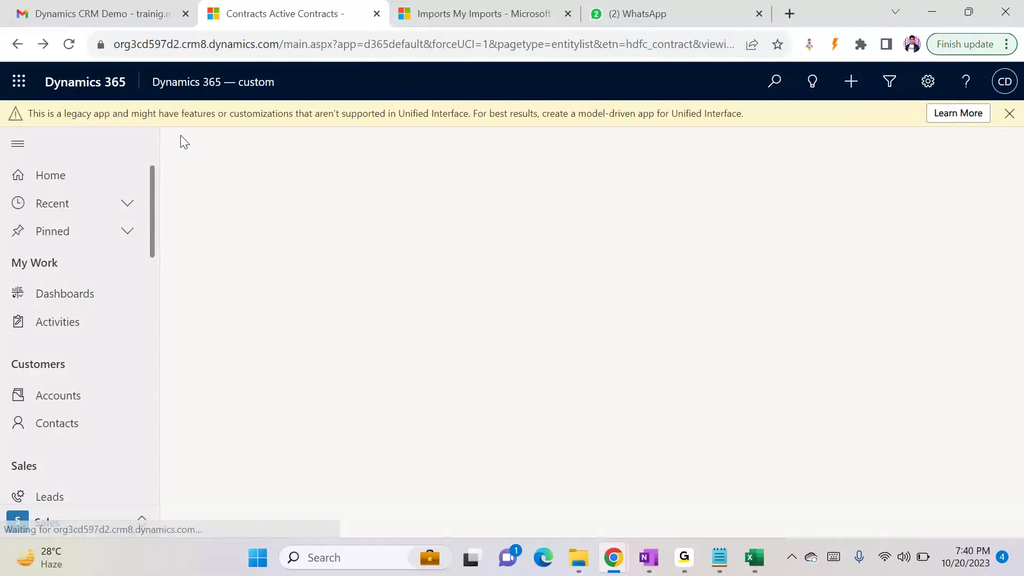
click(180, 142)
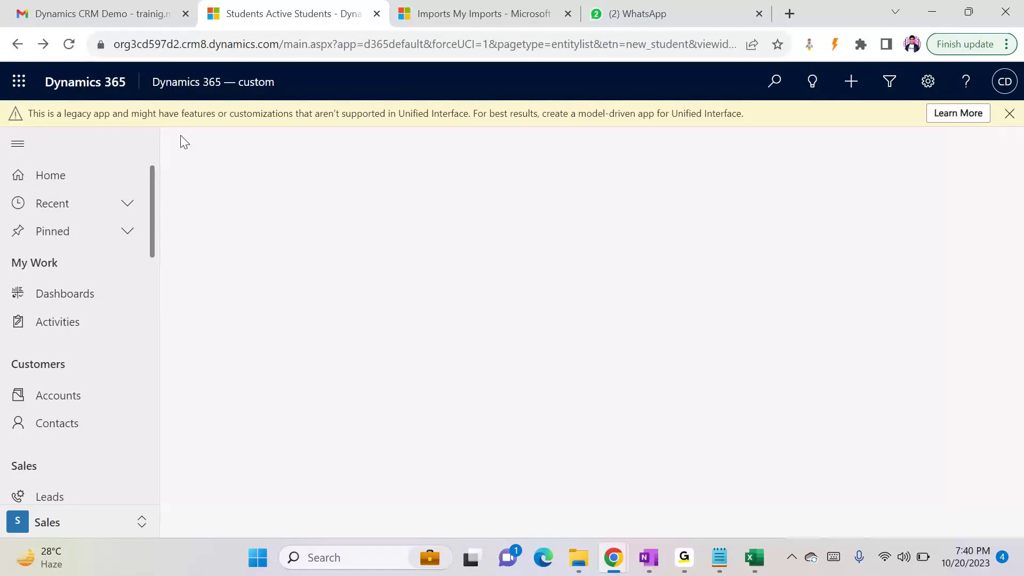
click(152, 281)
drag(152, 281, 149, 446)
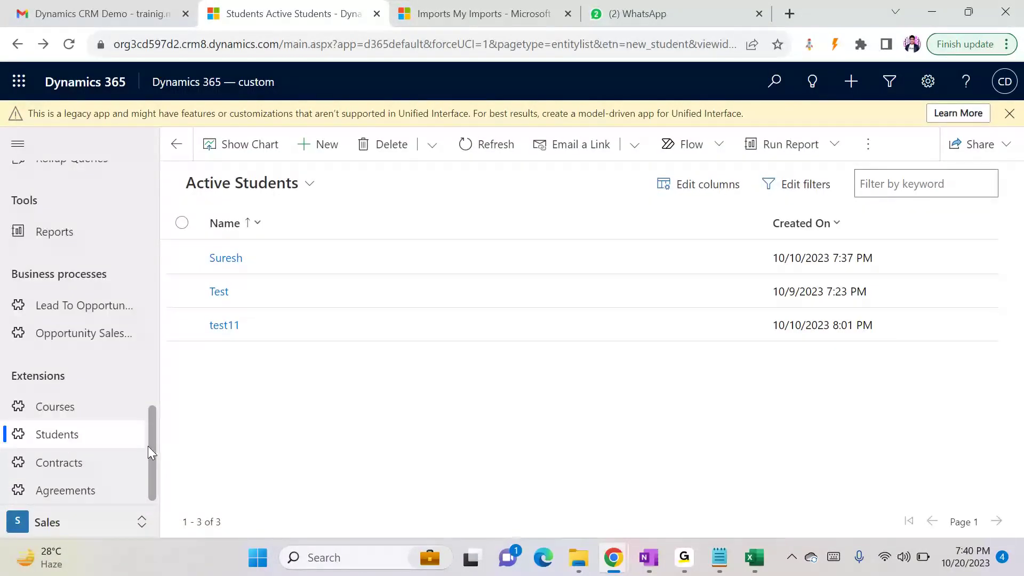
click(70, 476)
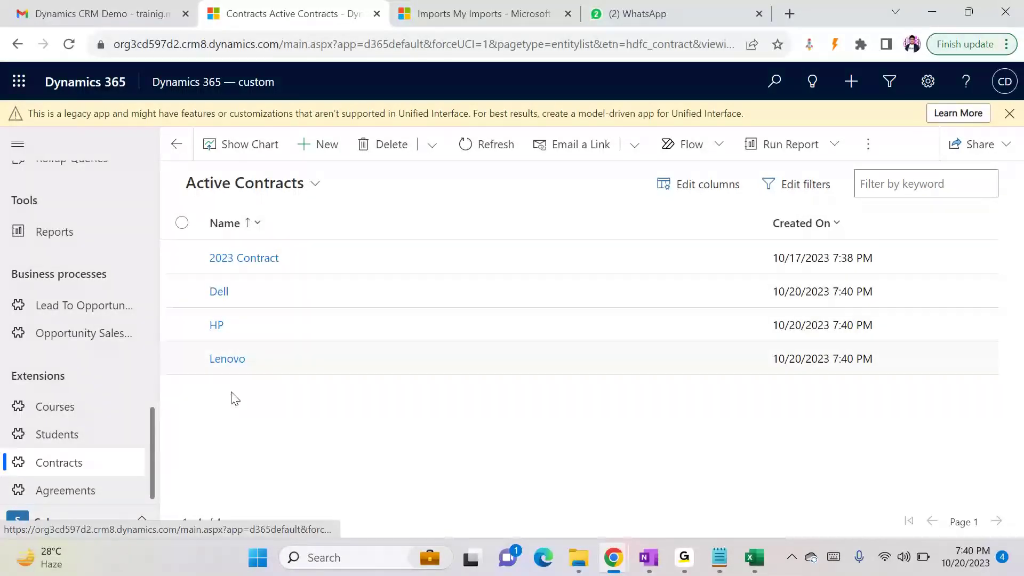
- Open the imported Dell contract and examine the error message on its Contract Type field
click(220, 293)
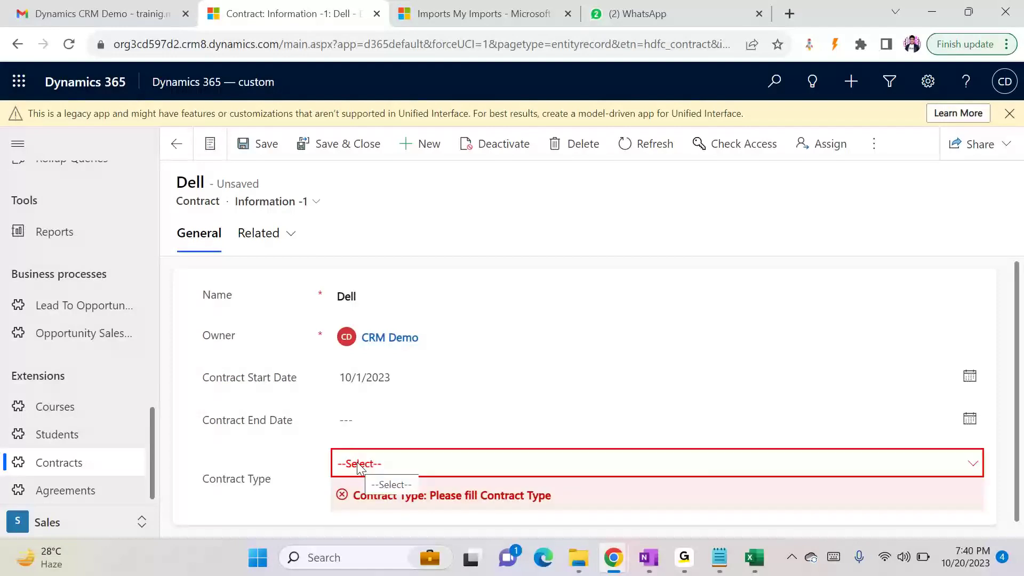
drag(353, 495, 568, 505)
click(568, 505)
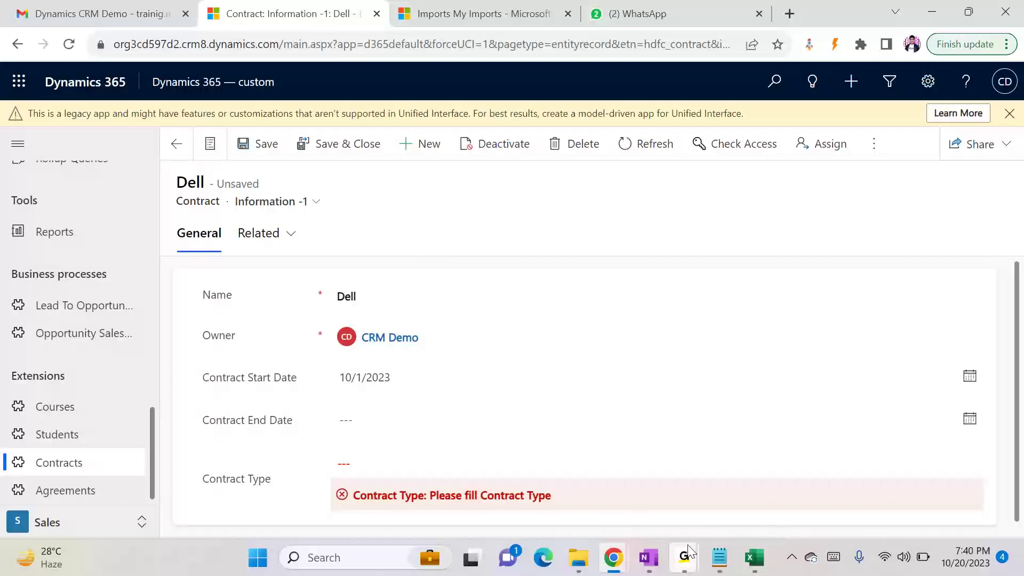
- Switch to the business rule designer window and deactivate the Contract business rule
mouse_move(622, 553)
click(741, 459)
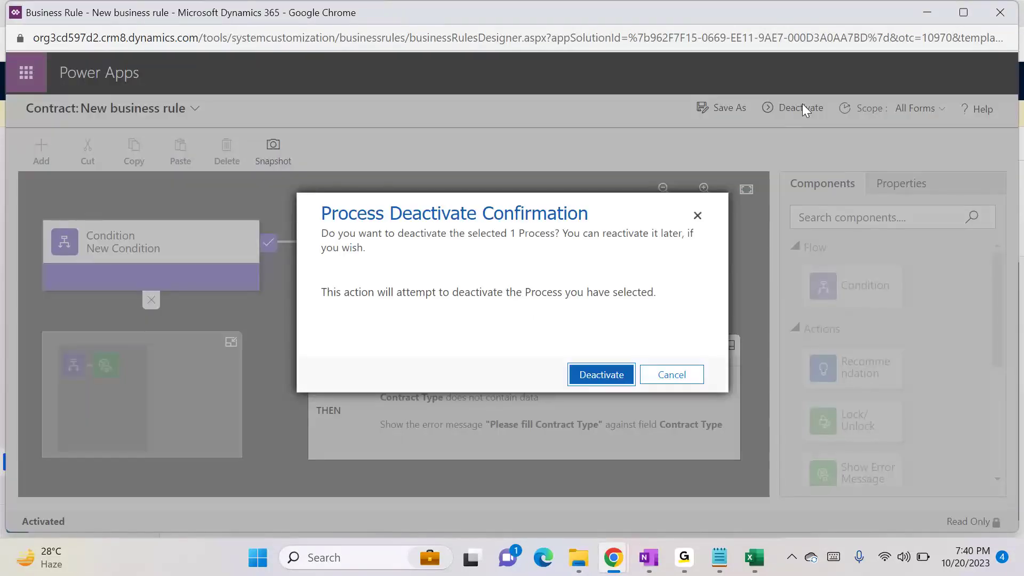
click(607, 373)
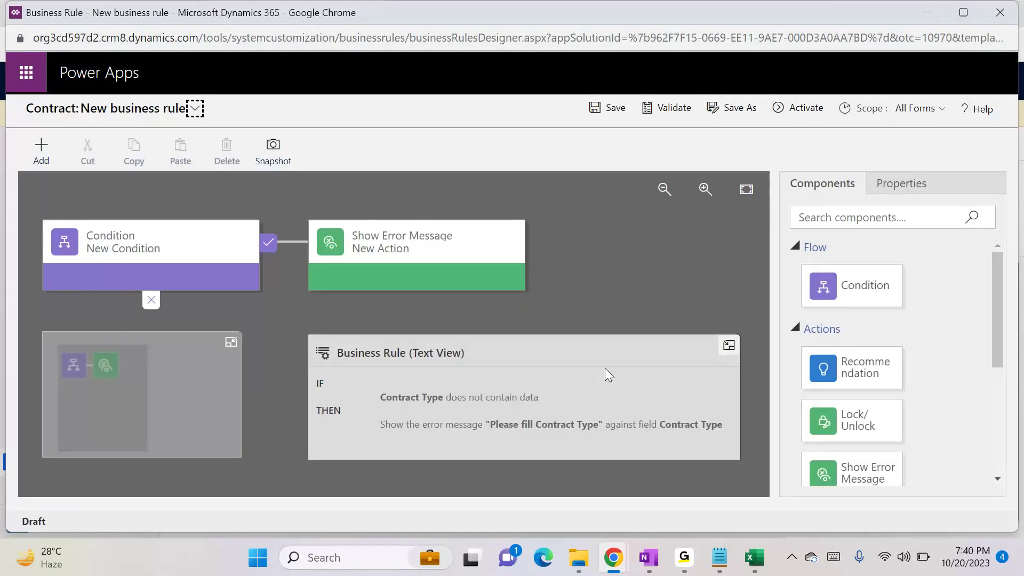
- Change the Contract business rule's scope to Entity and activate the rule
click(929, 111)
click(911, 120)
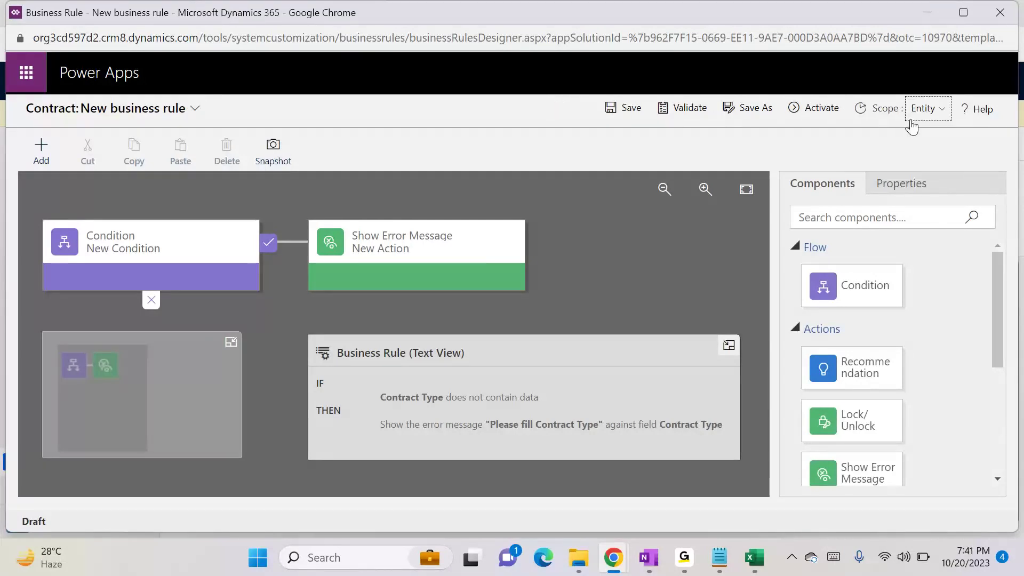
click(834, 111)
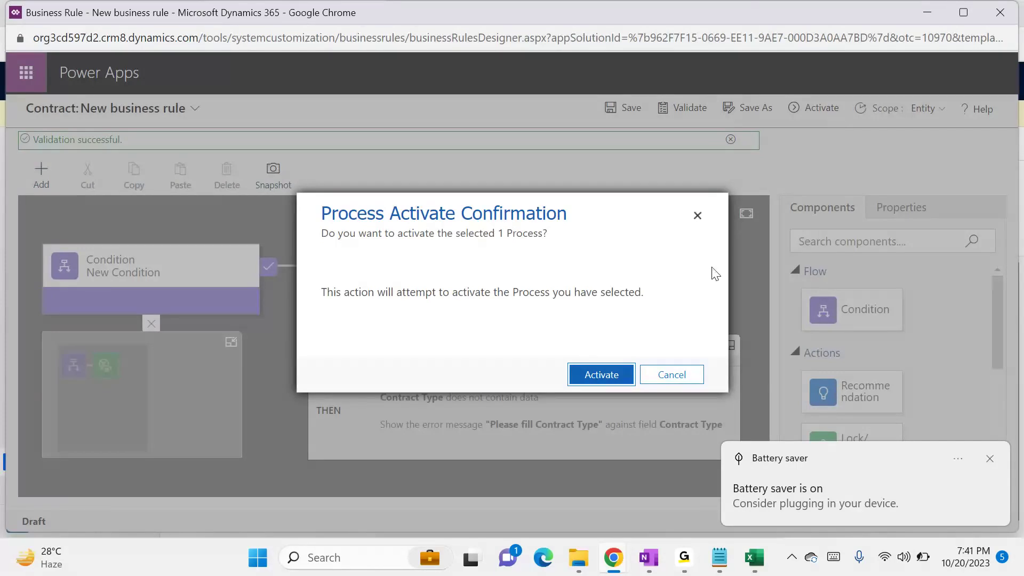
click(577, 376)
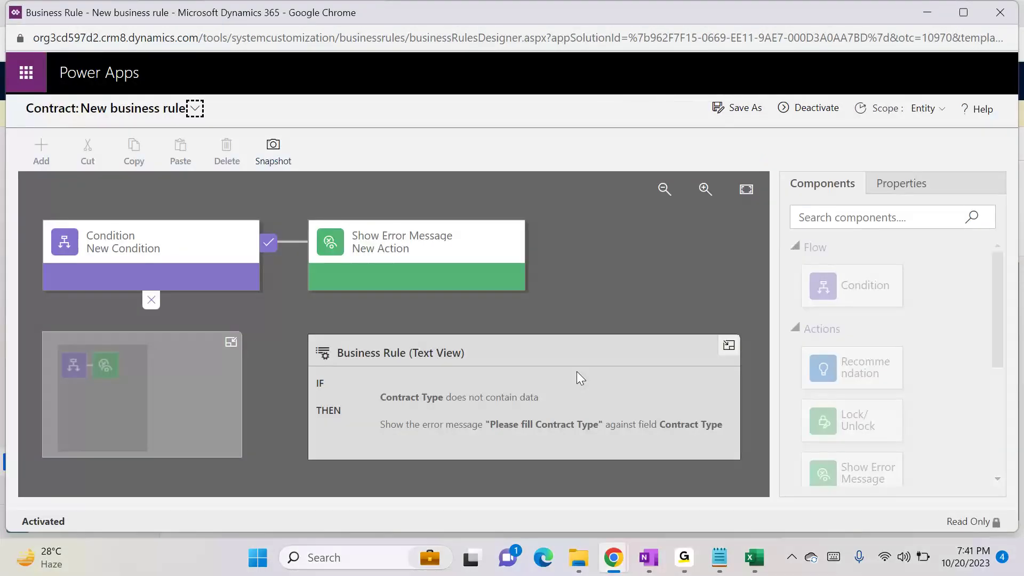
- Switch to Excel and replace the three contract names in A2:A4 of Contract Data with Apple, Samsung and Google
click(754, 557)
drag(87, 264, 84, 297)
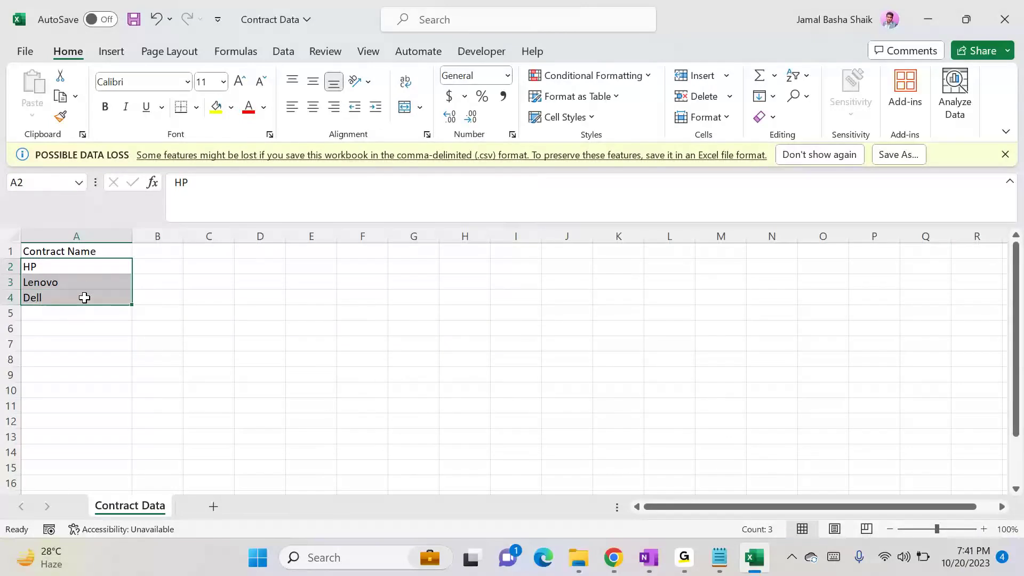
key(BackSpace)
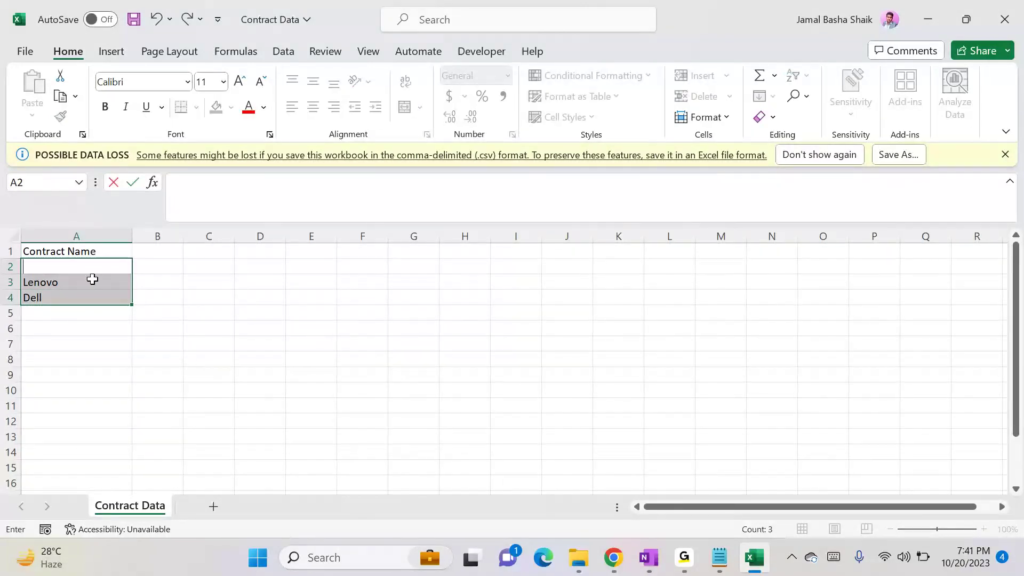
click(93, 280)
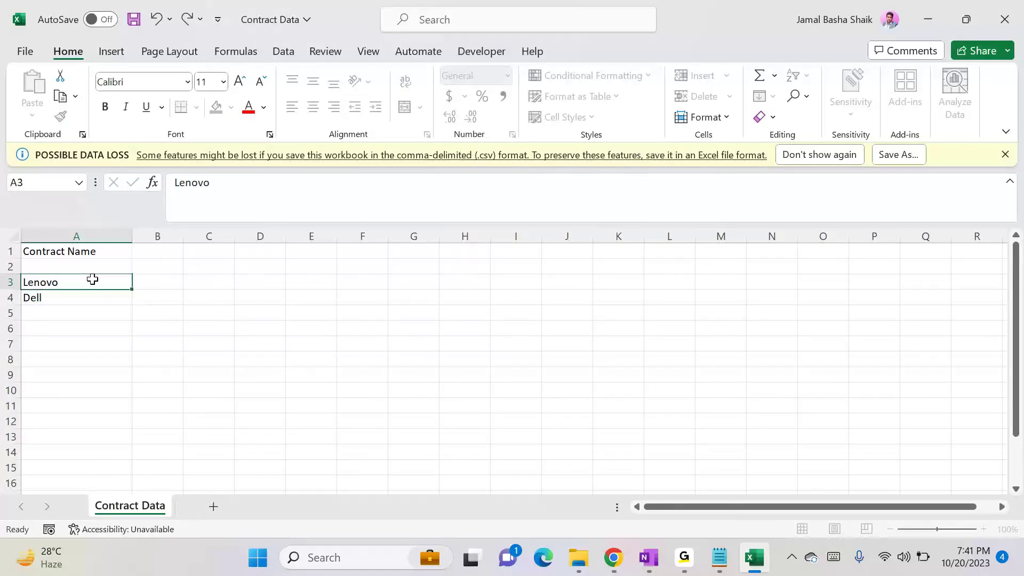
click(35, 267)
text(Apple)
key(Return)
text(S)
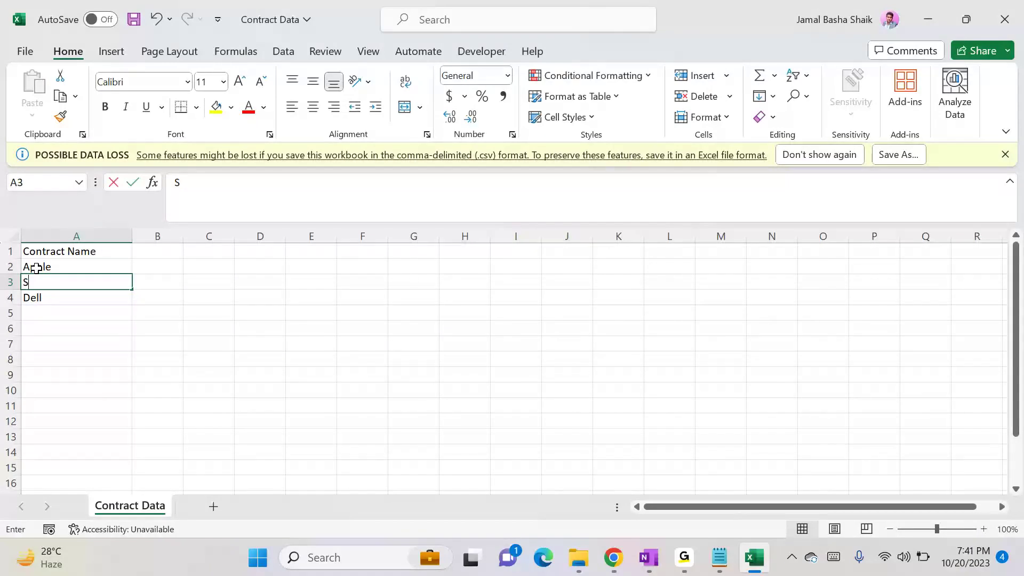
text(amsun)
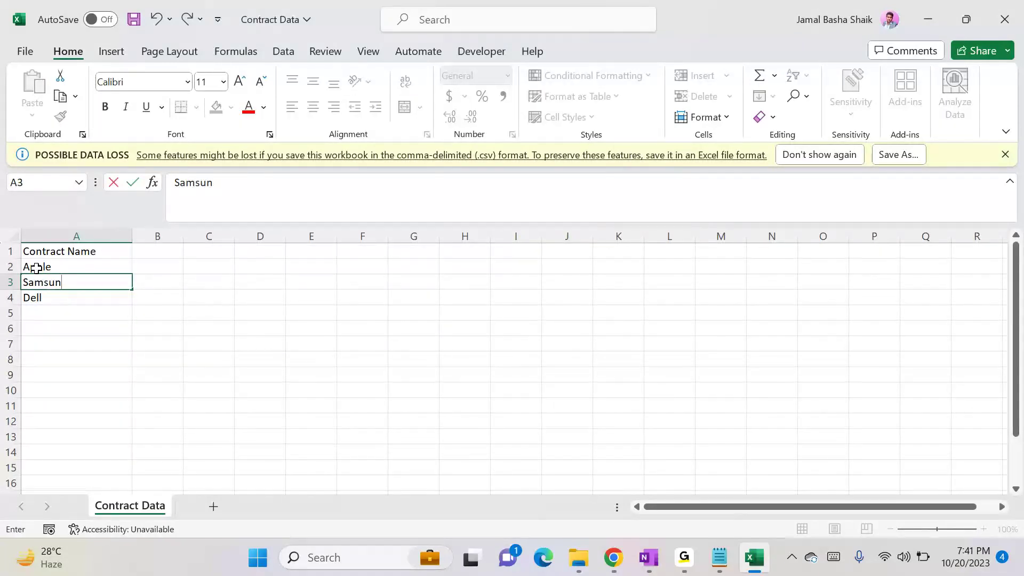
text(g)
key(Return)
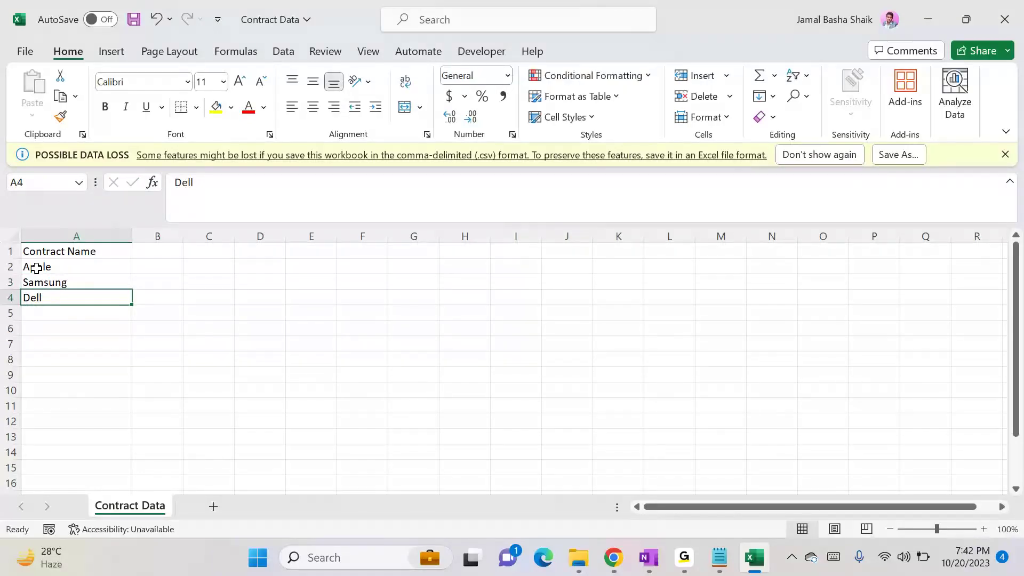
key(BackSpace)
text(Go)
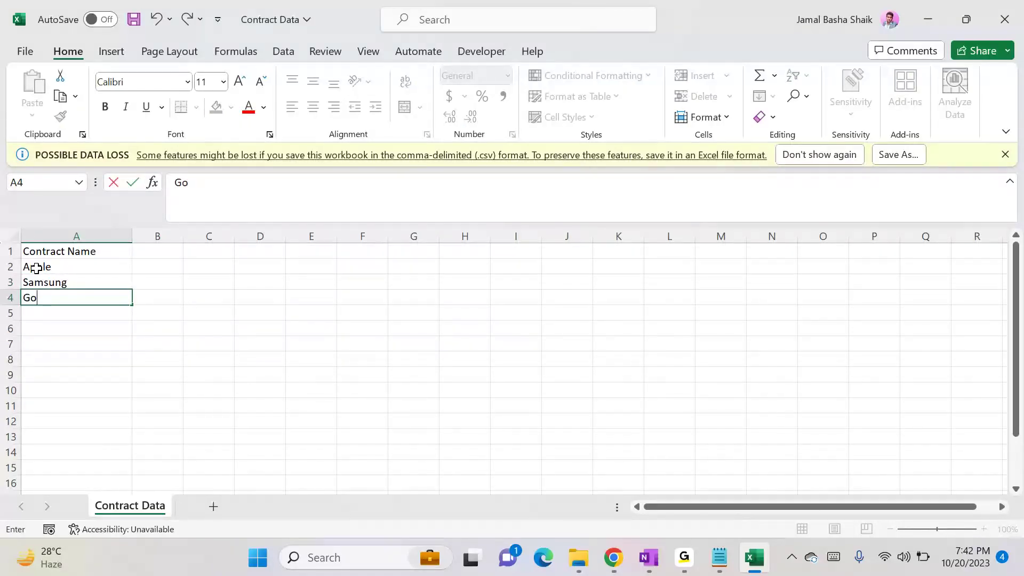
text(ogle)
click(225, 393)
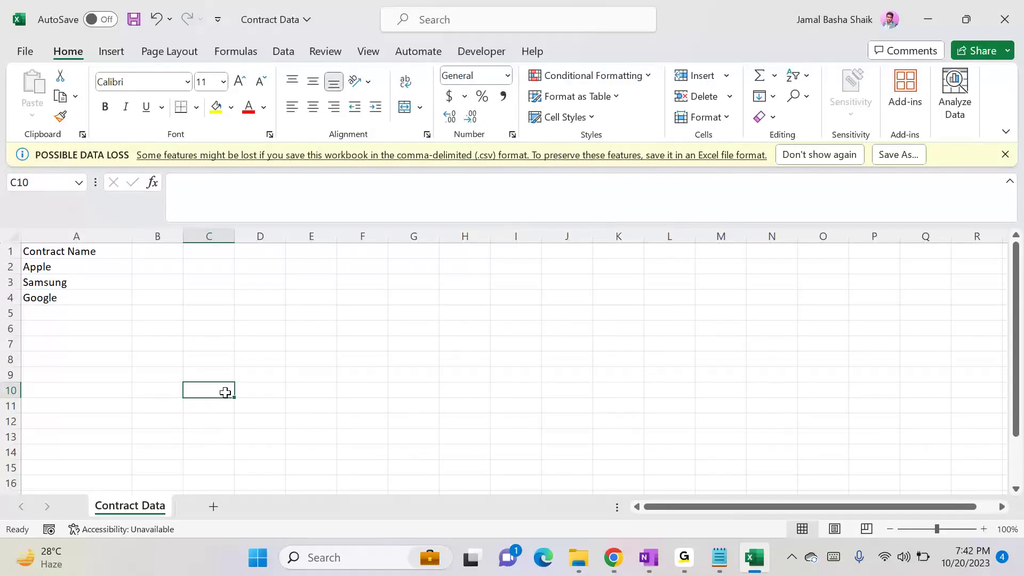
- Save the sheet as Contract Data in CSV (Comma delimited) format over the existing file in the 14th Class folder, and close the workbook
click(27, 52)
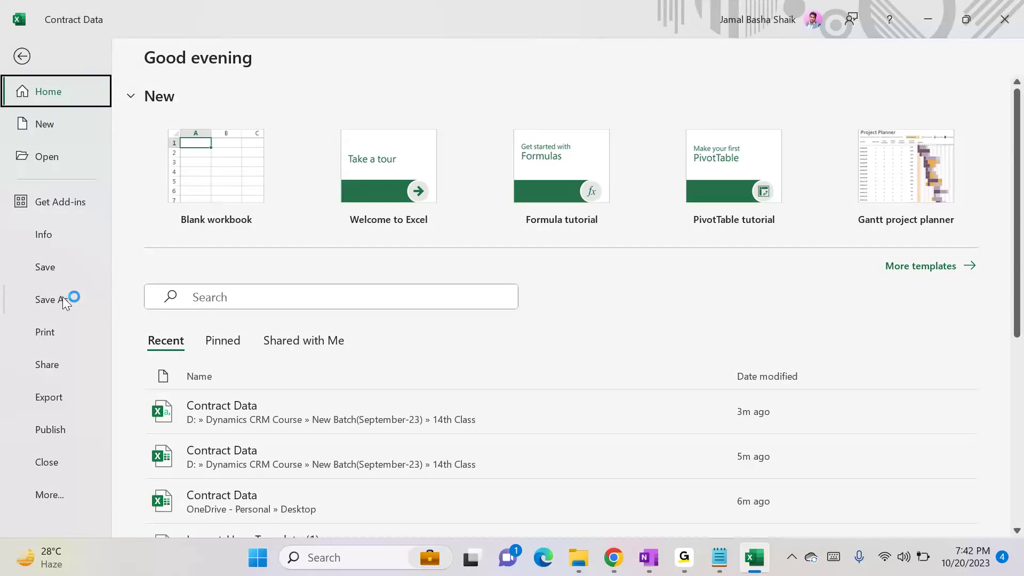
click(60, 299)
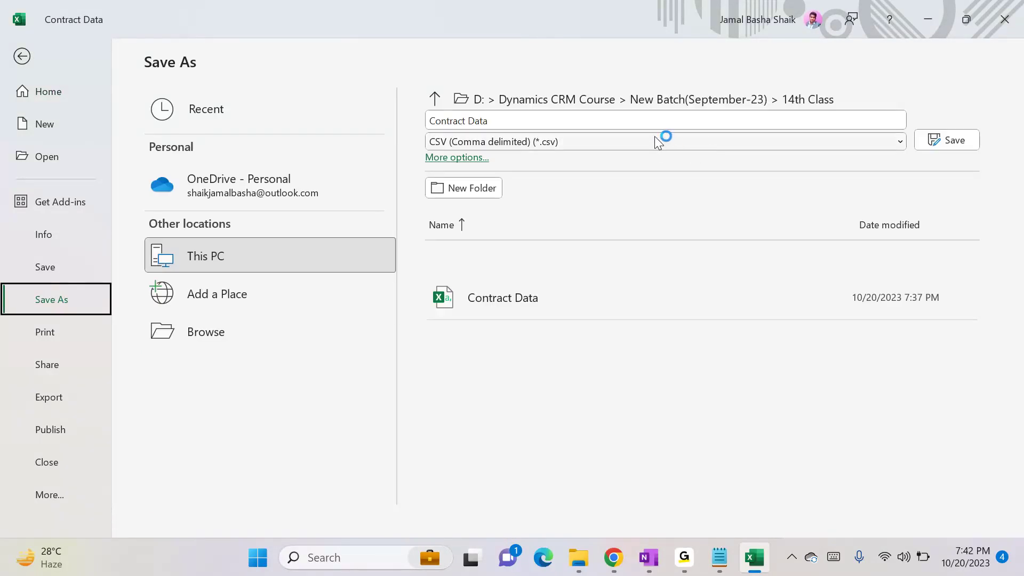
click(956, 140)
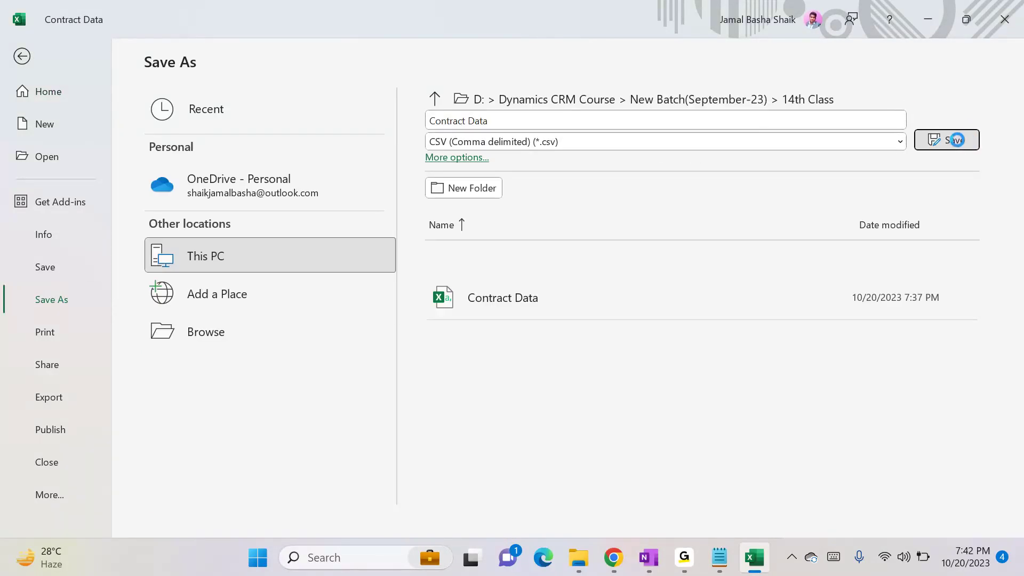
click(519, 338)
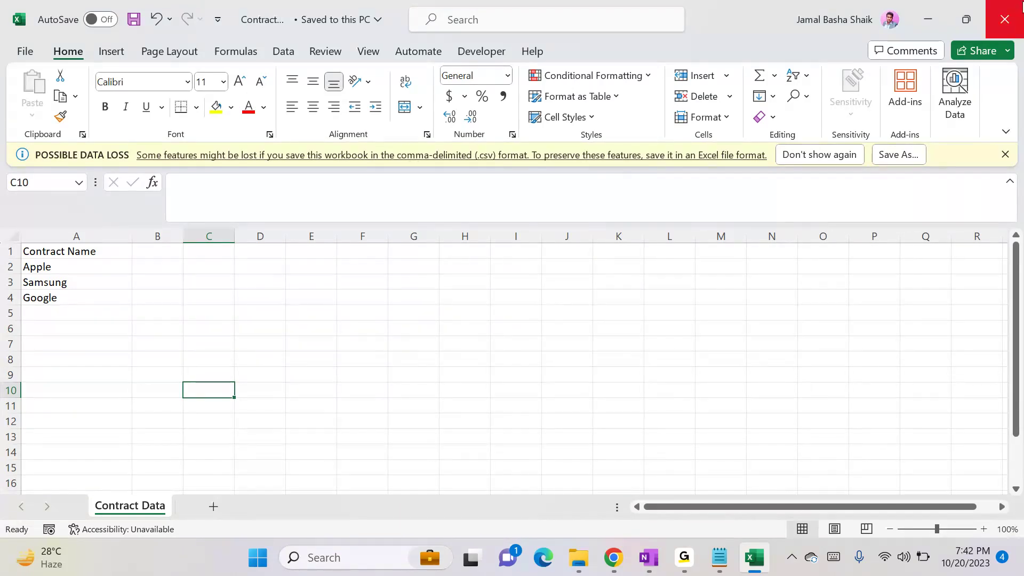
click(1020, 5)
- Reopen the Contract Data CSV from the 14th Class folder to check its saved contract names, and close it
click(593, 571)
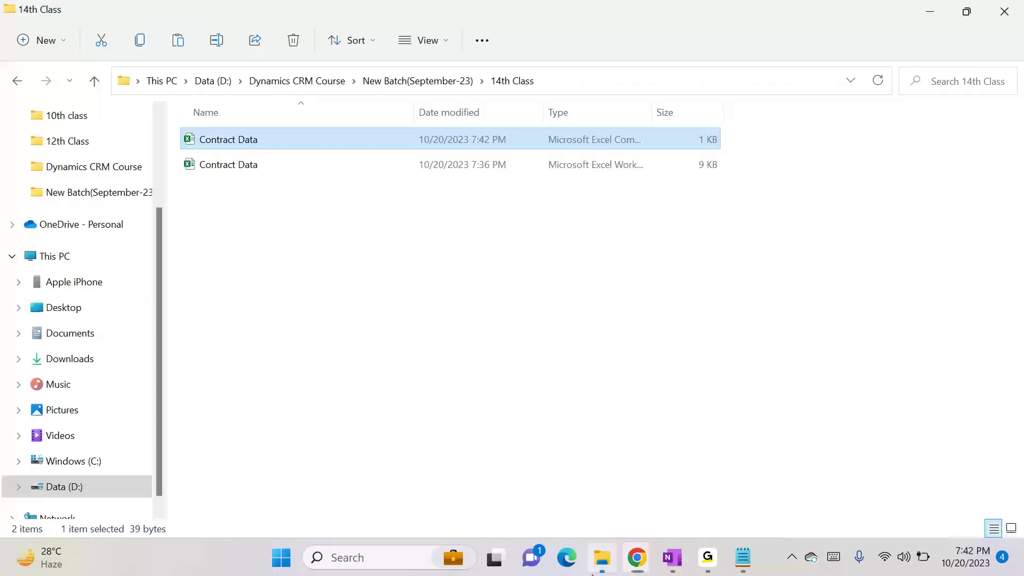
double_click(241, 150)
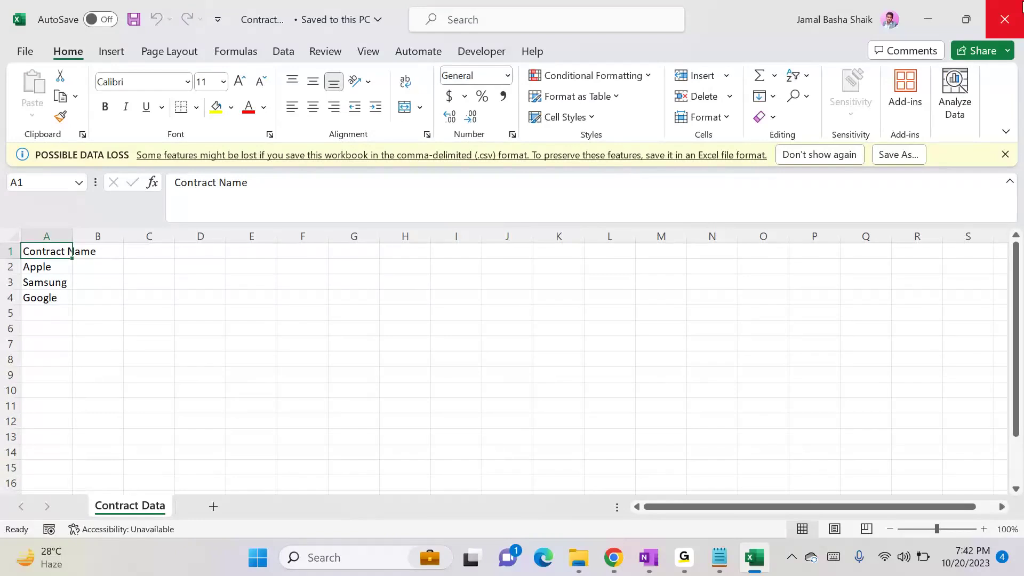
click(1014, 29)
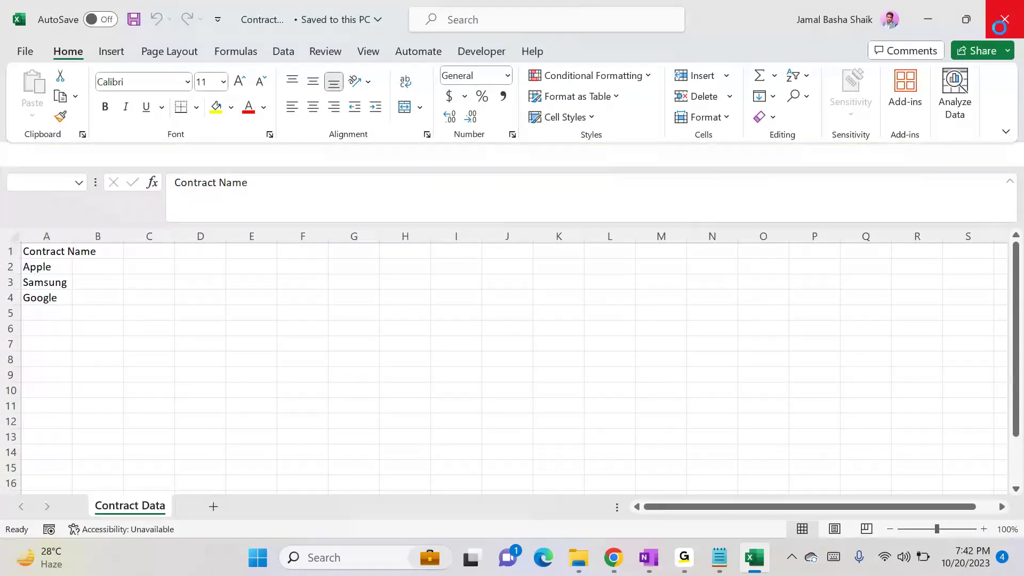
- Switch to Dynamics 365 in Chrome, reload the Dell contract page without saving its changes, and refresh the My Imports list
key(alt+Tab)
key(alt+Tab)
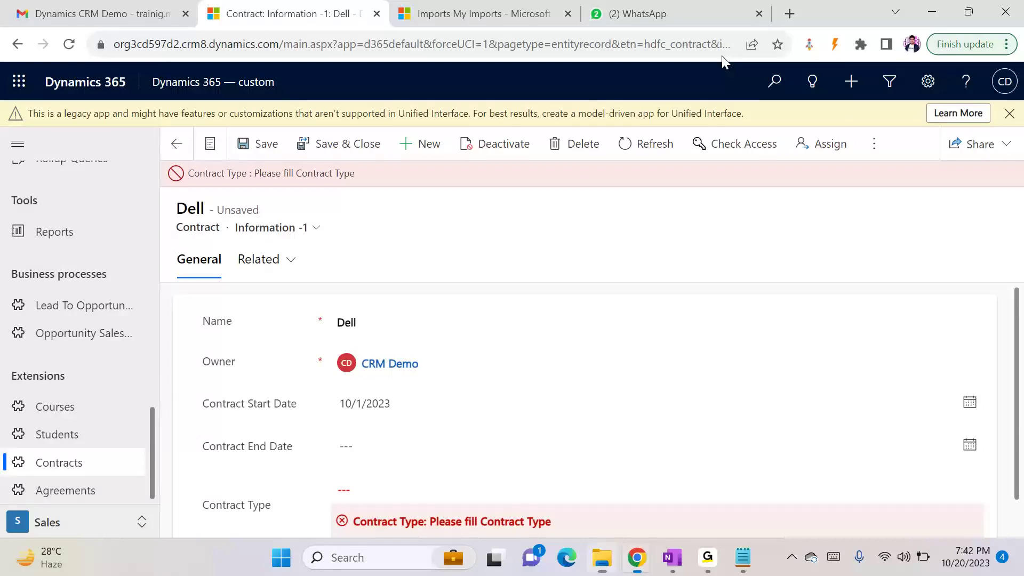
key(F5)
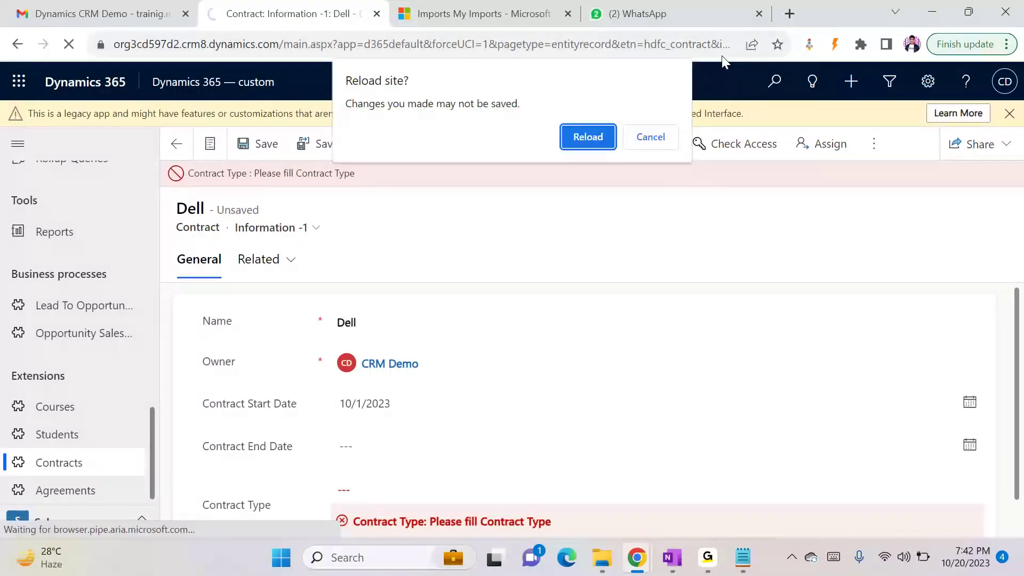
click(588, 137)
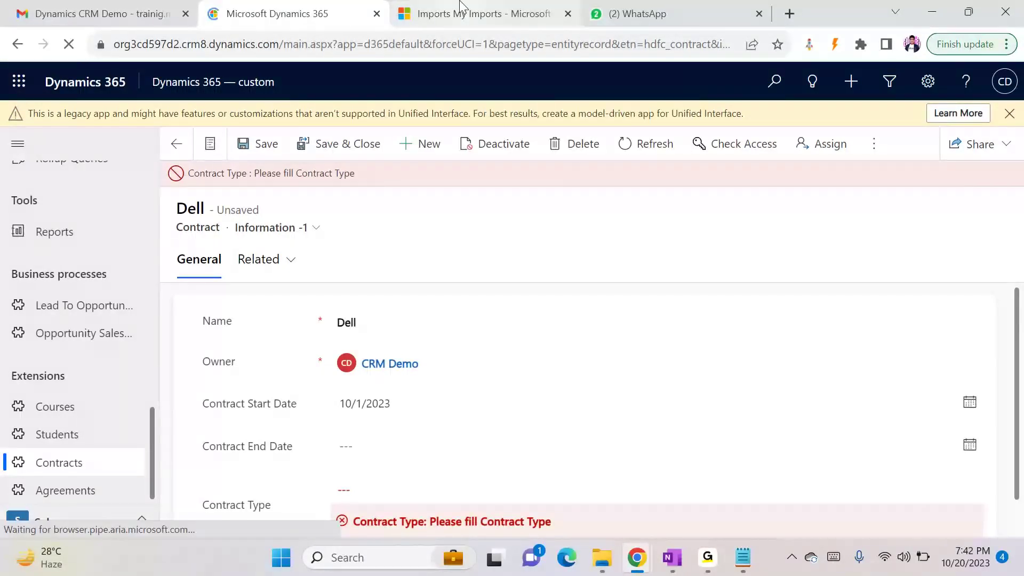
click(460, 6)
key(F5)
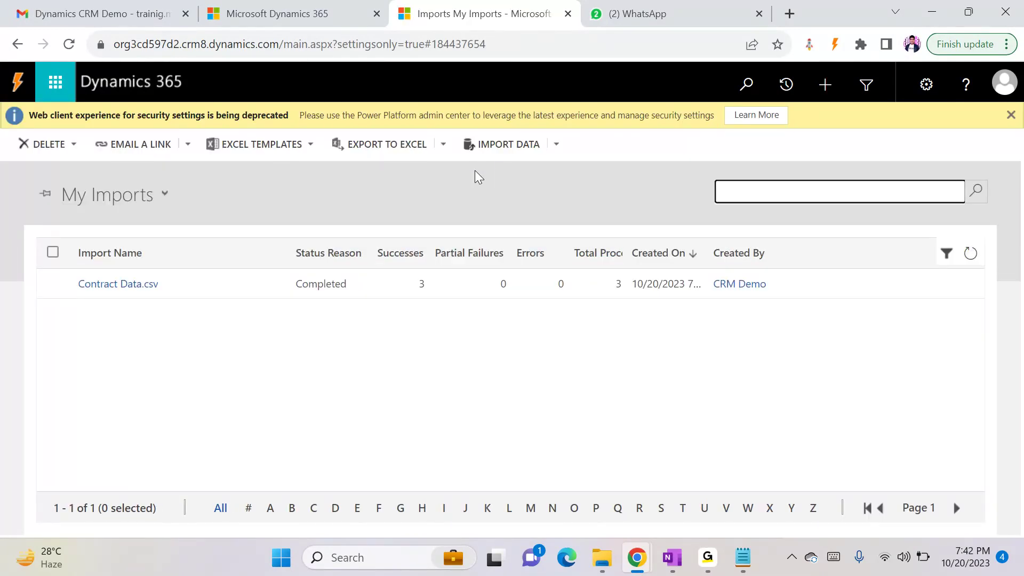
- Start a data import with Contract Data.csv and accept the single-column file to reach the record type mapping
click(506, 146)
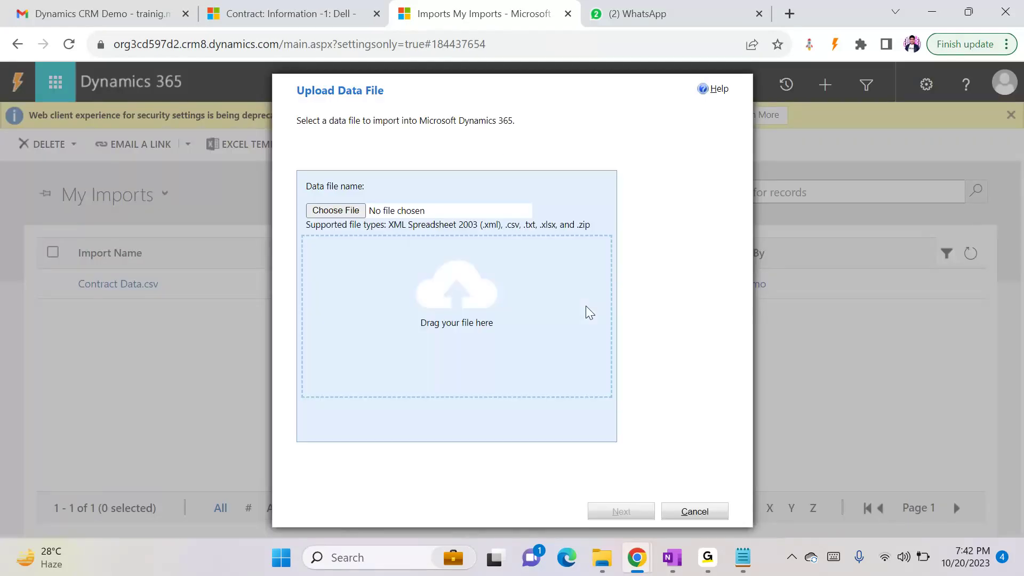
click(336, 212)
click(330, 129)
double_click(332, 129)
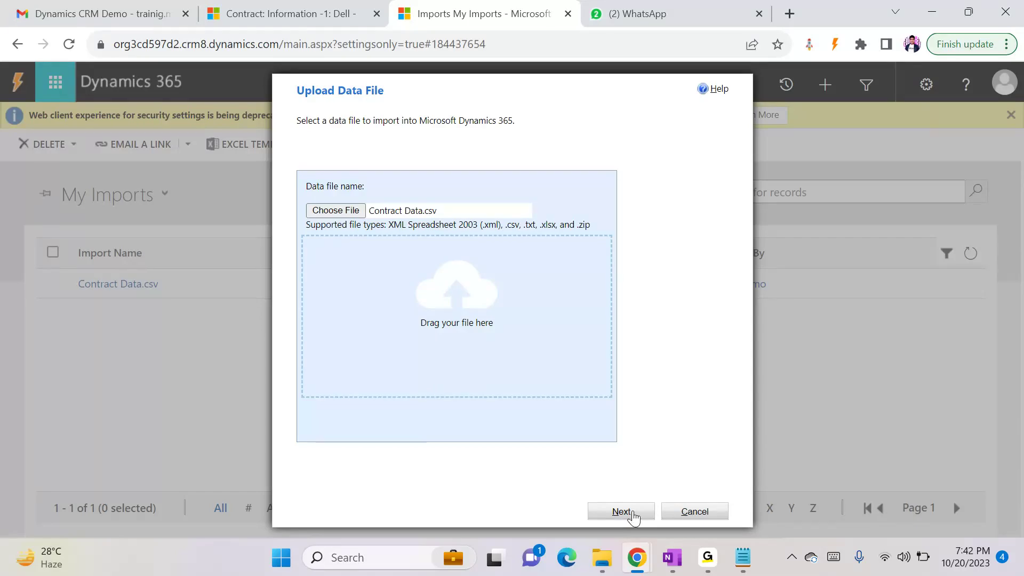
click(632, 514)
click(632, 512)
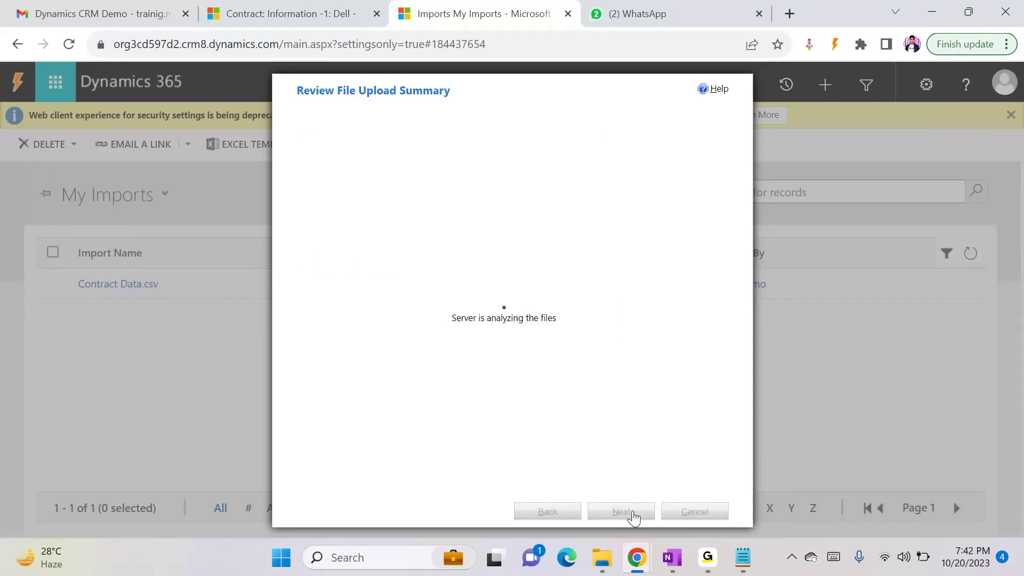
click(585, 178)
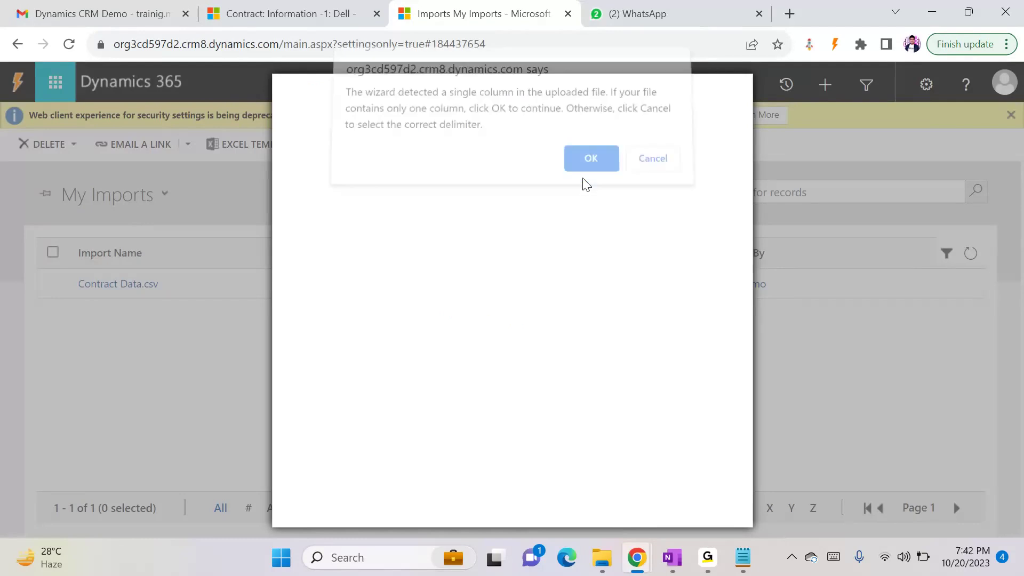
click(606, 513)
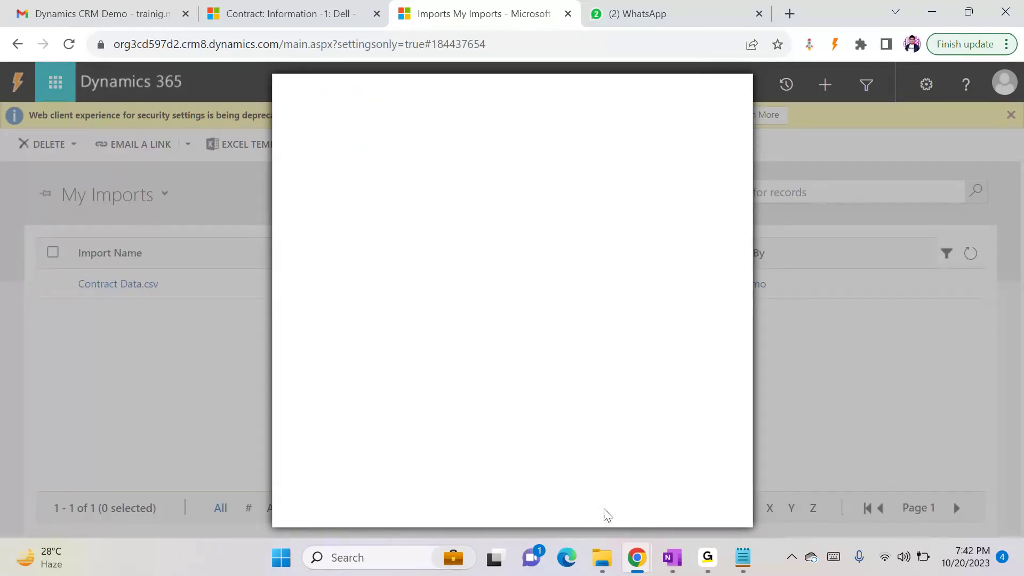
- Map the Contract Data source file to the second Contract record type and continue to field mapping
click(568, 223)
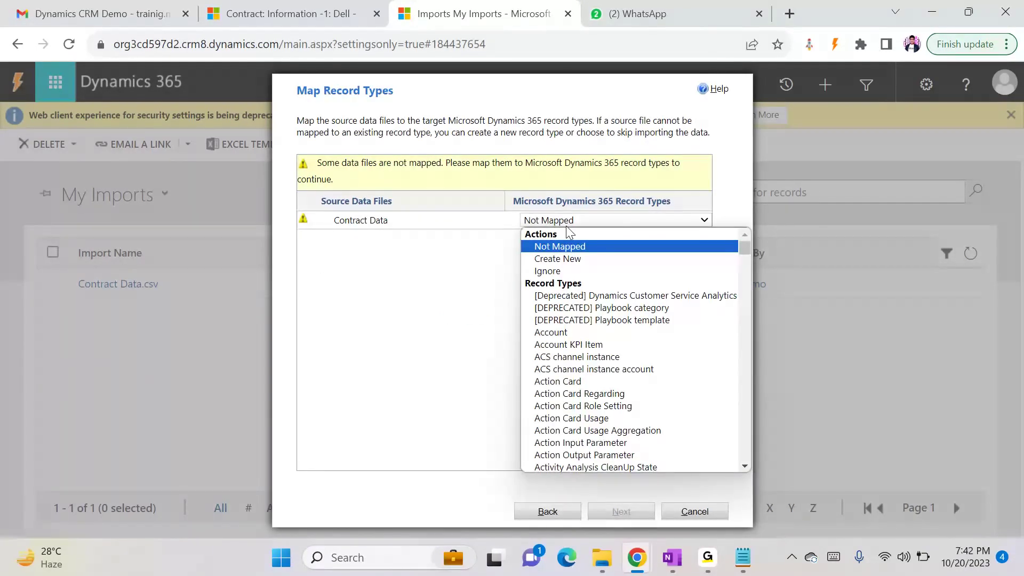
text(con)
key(Down)
key(Down)
key(Down)
key(Down)
key(Down)
key(Down)
key(Down)
key(Down)
key(Down)
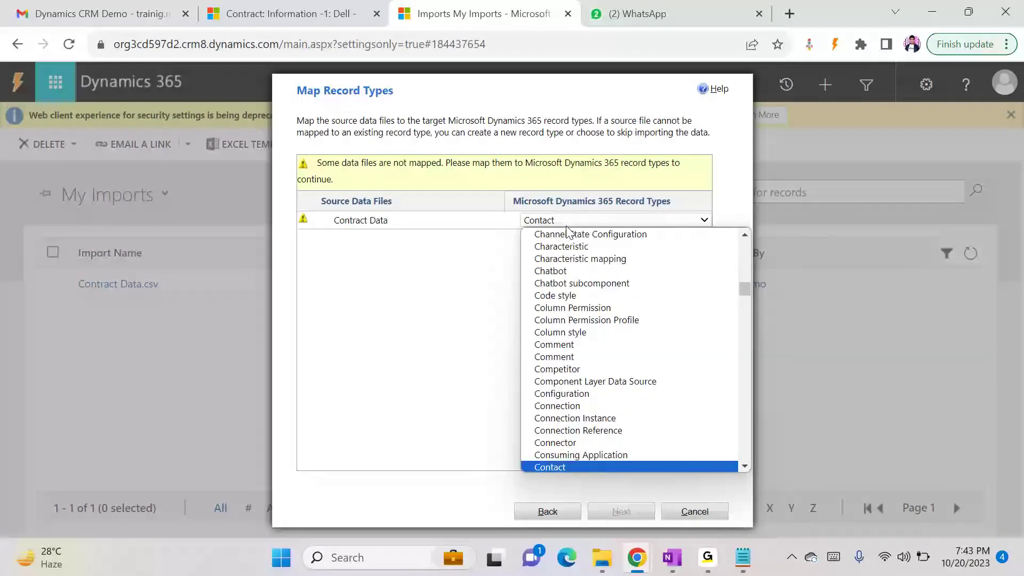
key(Down)
key(Down)
key(Down)
key(Down)
key(Down)
key(Down)
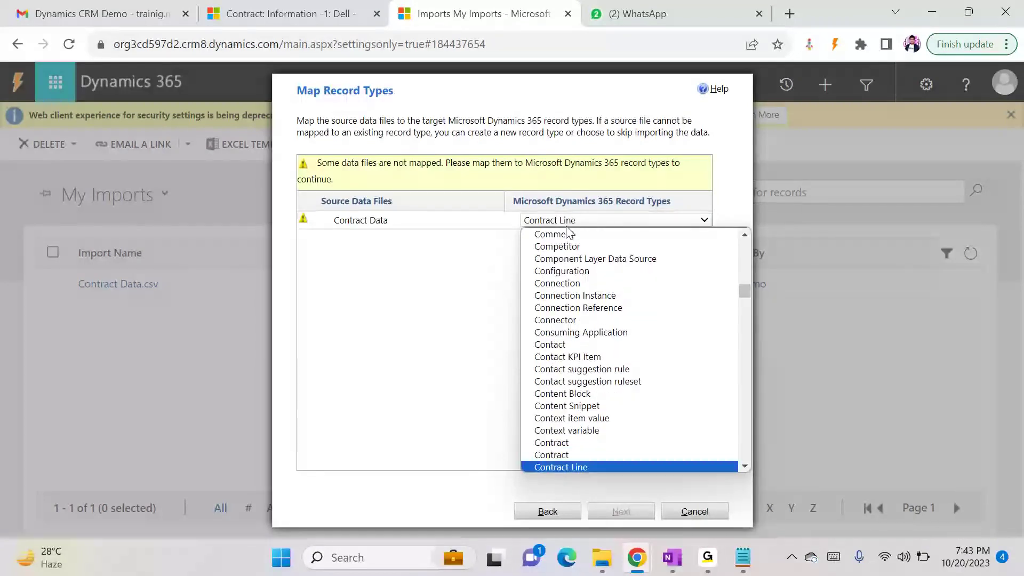
key(Up)
key(Return)
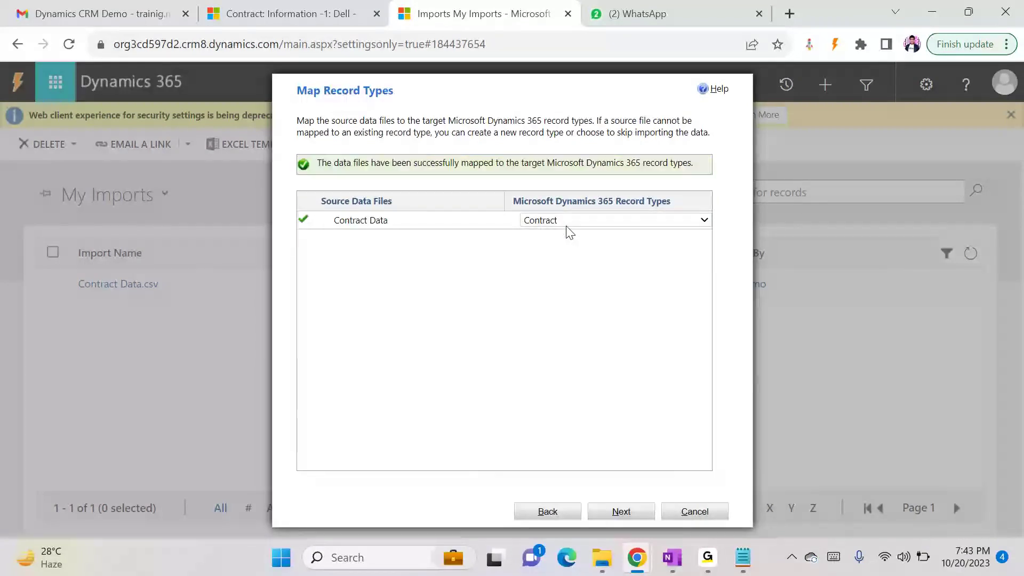
click(605, 512)
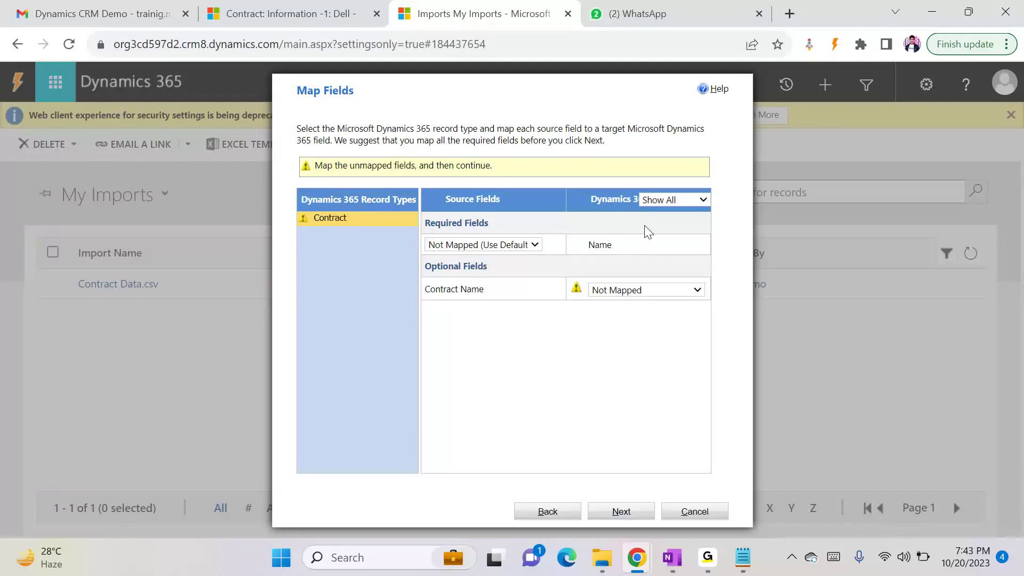
- Map the Contract Name source field to the required Name field and submit the data for import
click(520, 246)
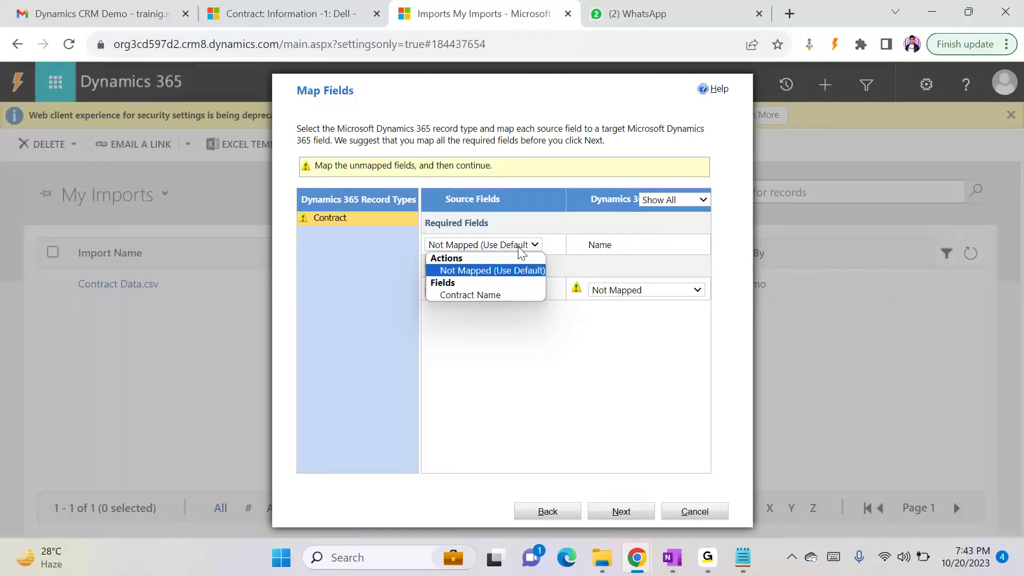
click(475, 296)
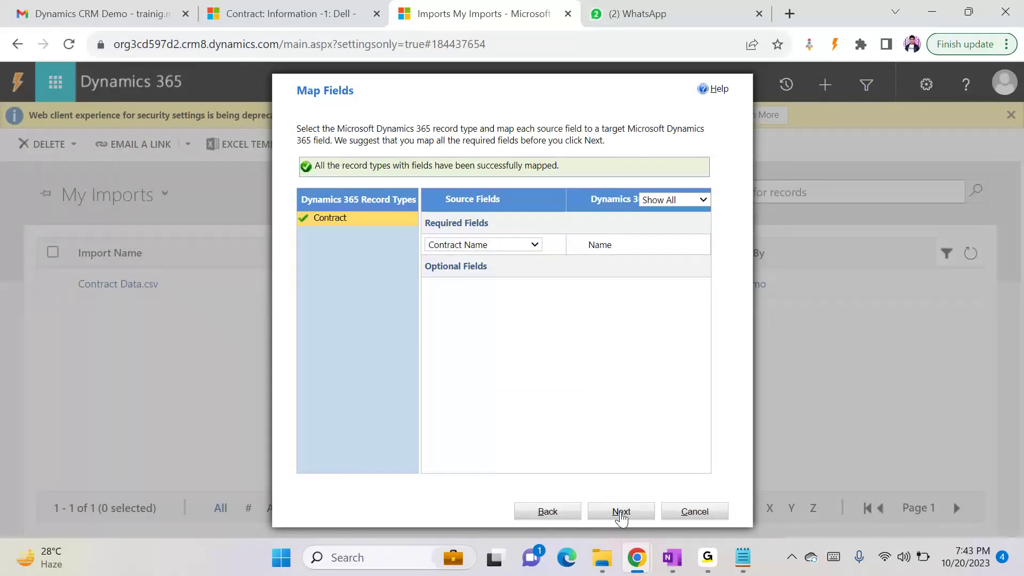
click(621, 513)
click(621, 514)
click(621, 512)
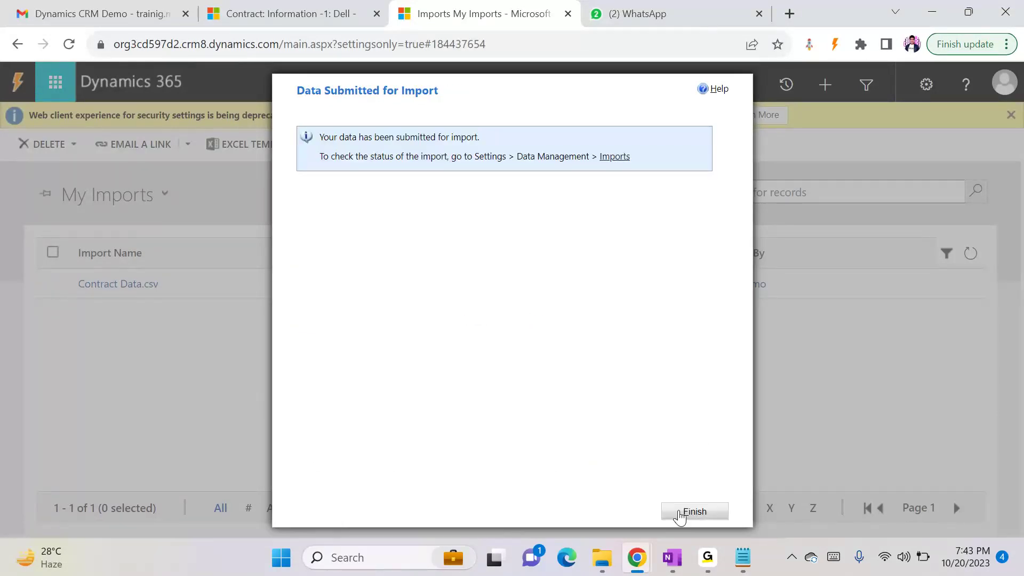
- Finish the import wizard and refresh the My Imports list until the new Contract Data.csv import has been processed
click(688, 513)
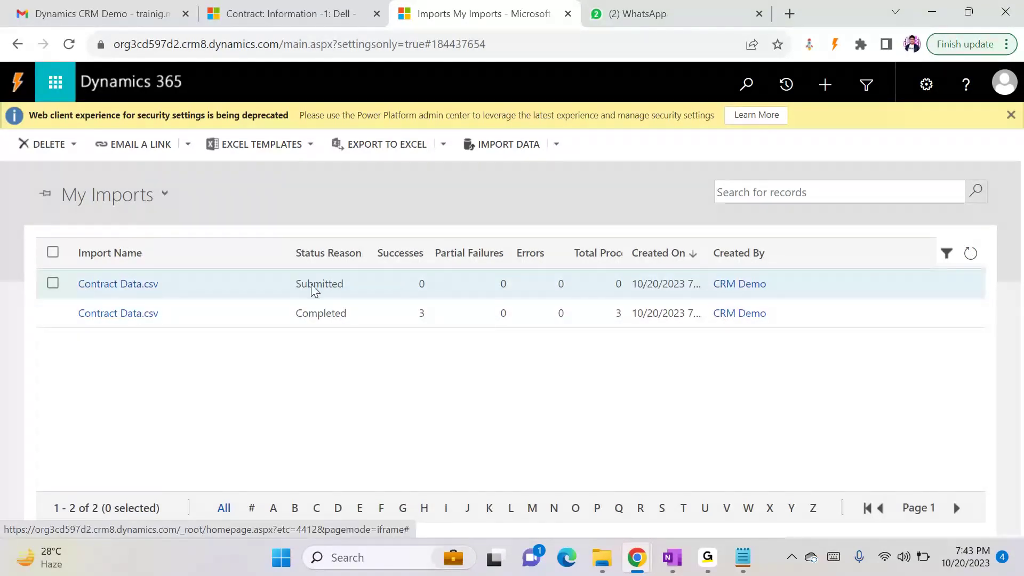
click(973, 255)
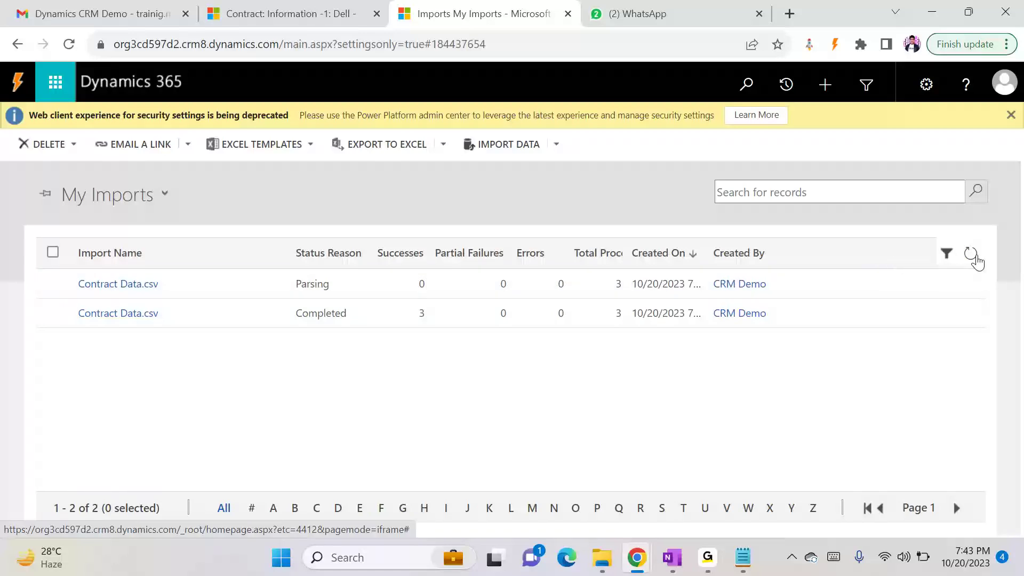
click(975, 256)
click(975, 256)
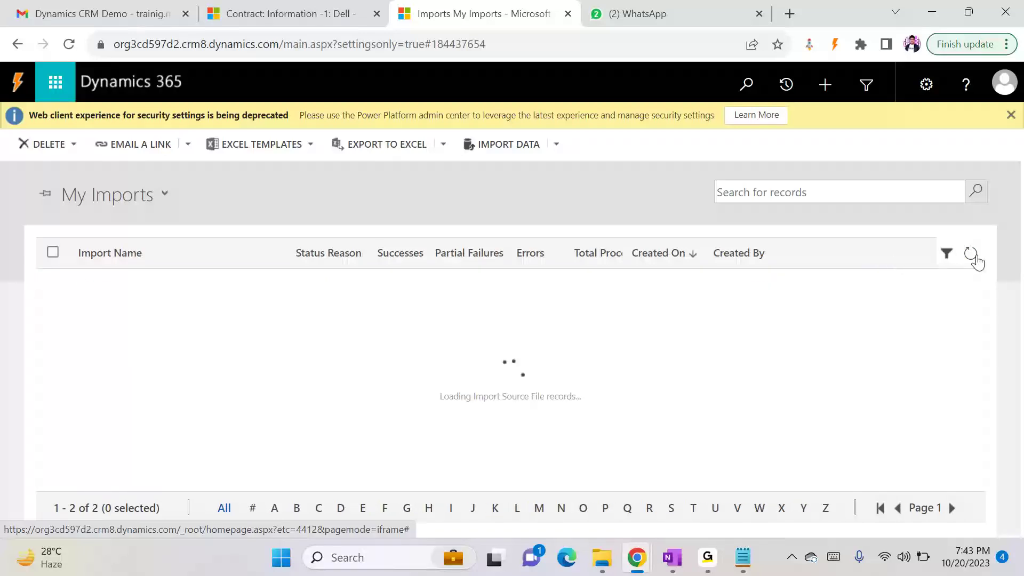
click(975, 257)
click(975, 256)
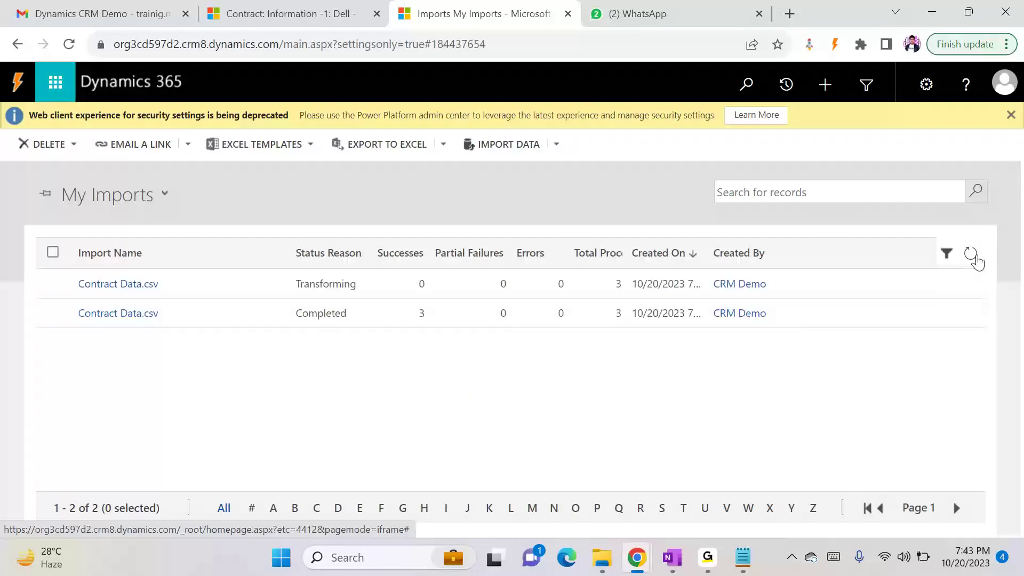
click(975, 257)
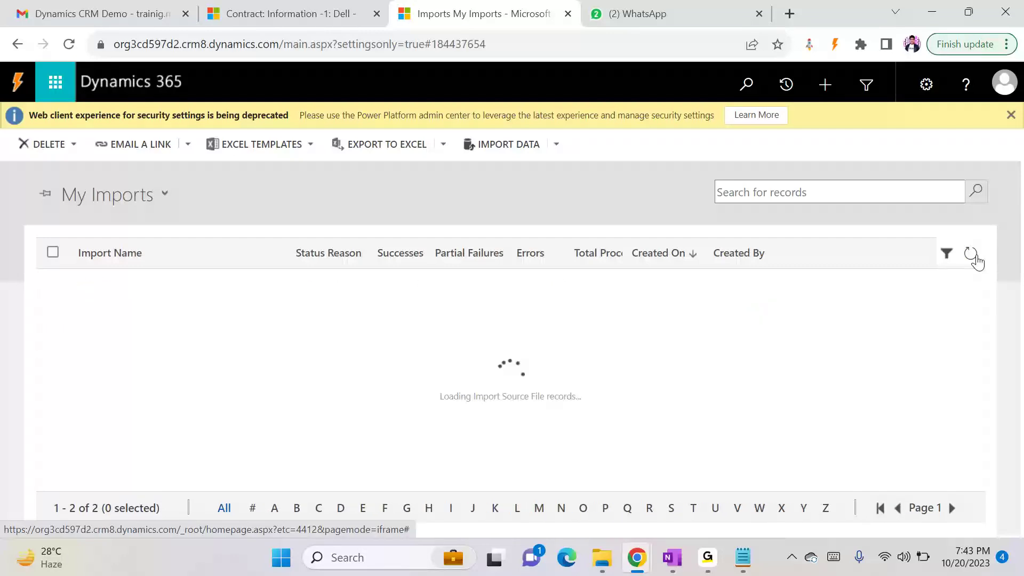
click(975, 257)
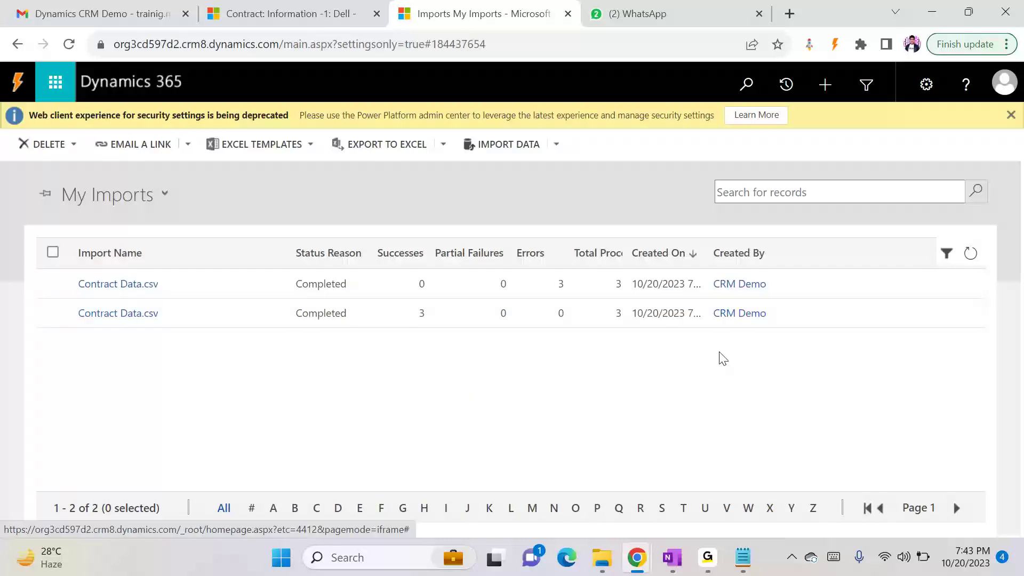
- Open the newest Contract Data.csv import and examine its failure rows, widening the Log Phase column and reading through to More Information
click(143, 292)
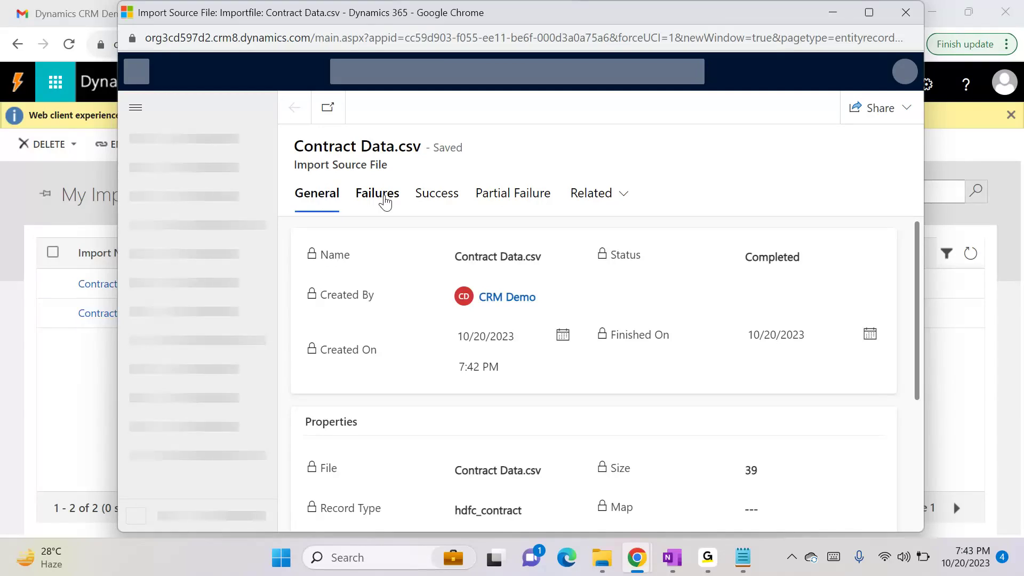
click(385, 202)
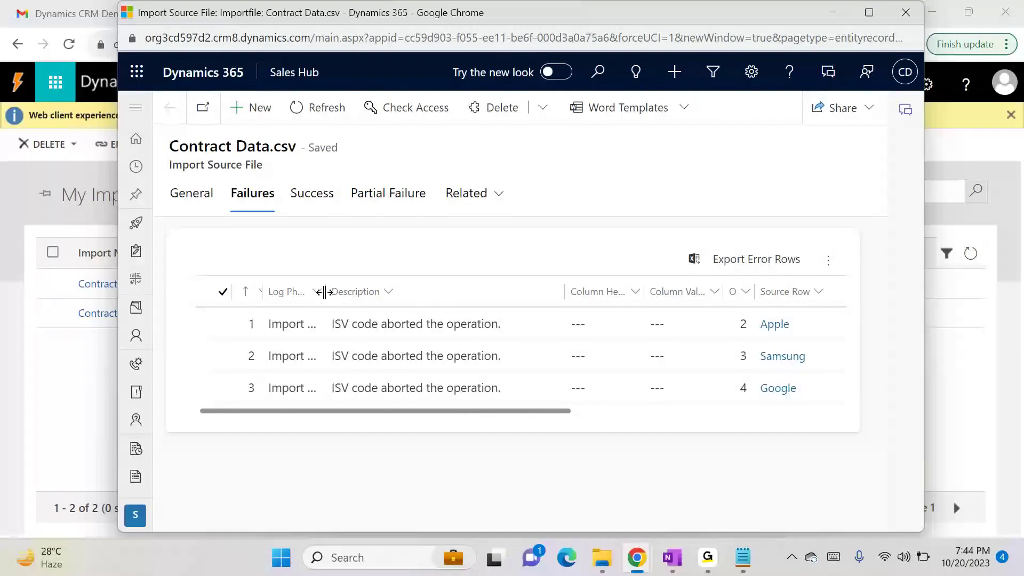
drag(325, 292, 346, 292)
drag(457, 268, 465, 271)
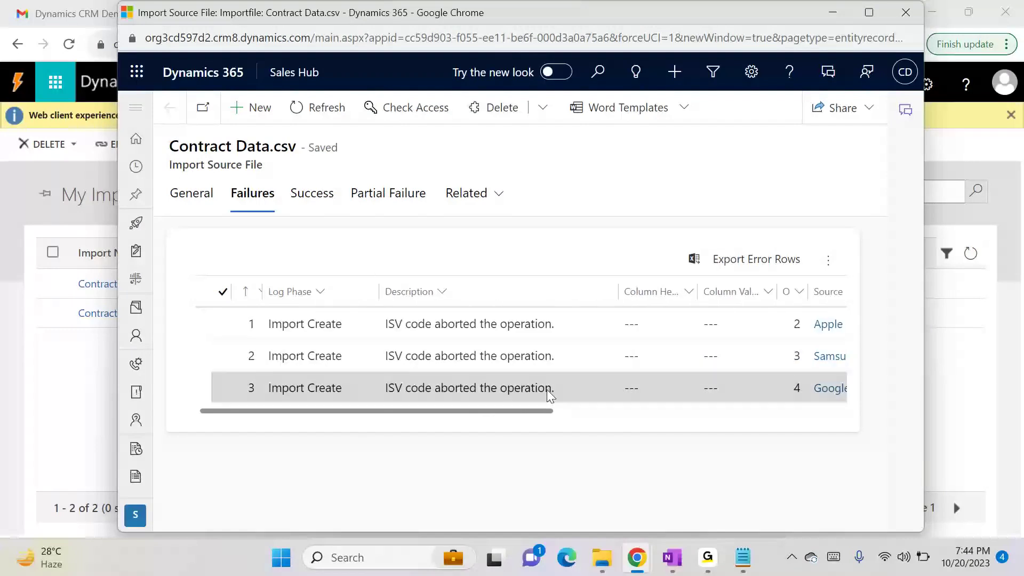
drag(532, 412, 846, 402)
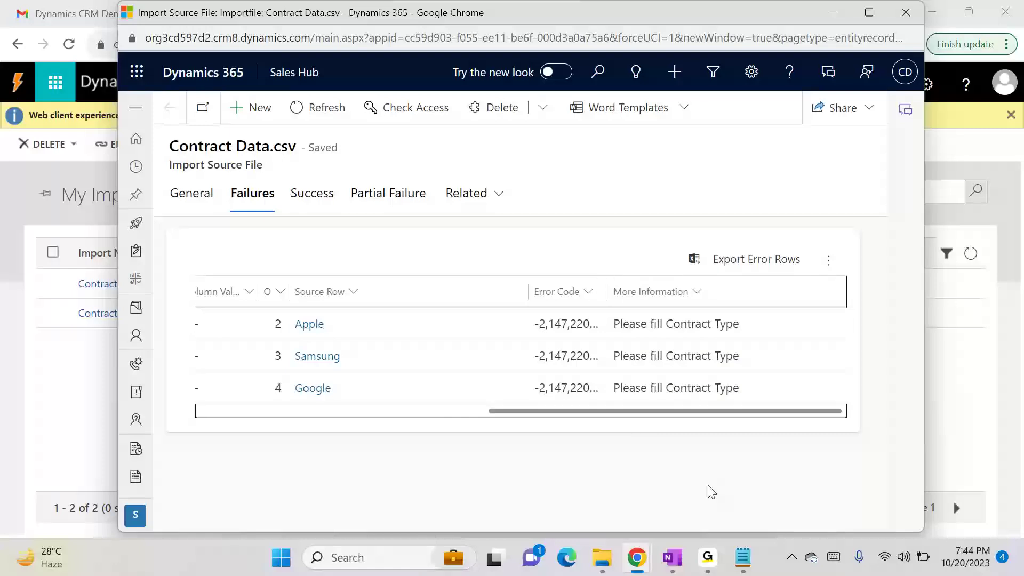
- Switch to the Business rules notes in Notepad and highlight "Runs on Client Side" on the All Form line
click(739, 554)
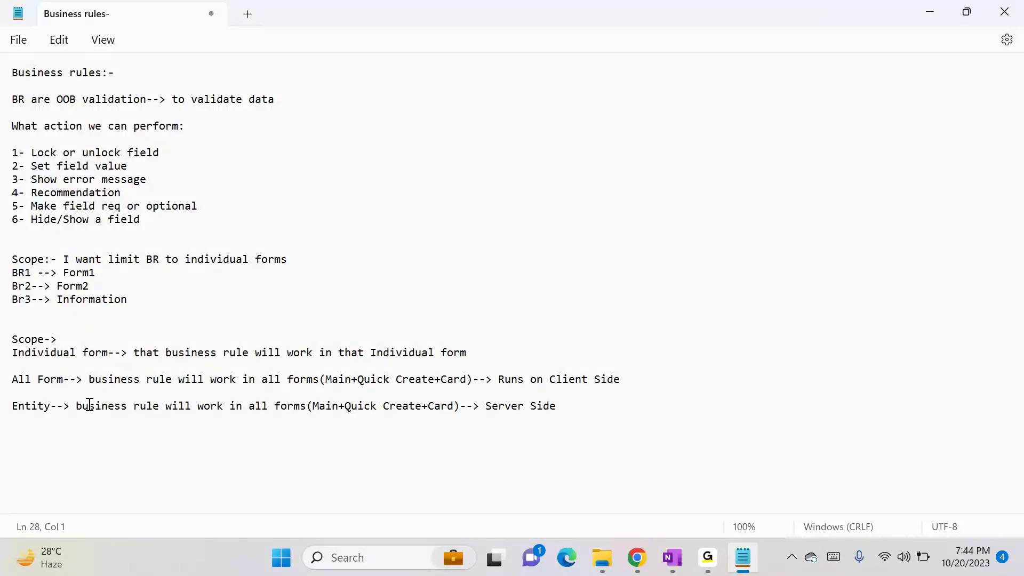
click(32, 406)
drag(498, 379, 631, 375)
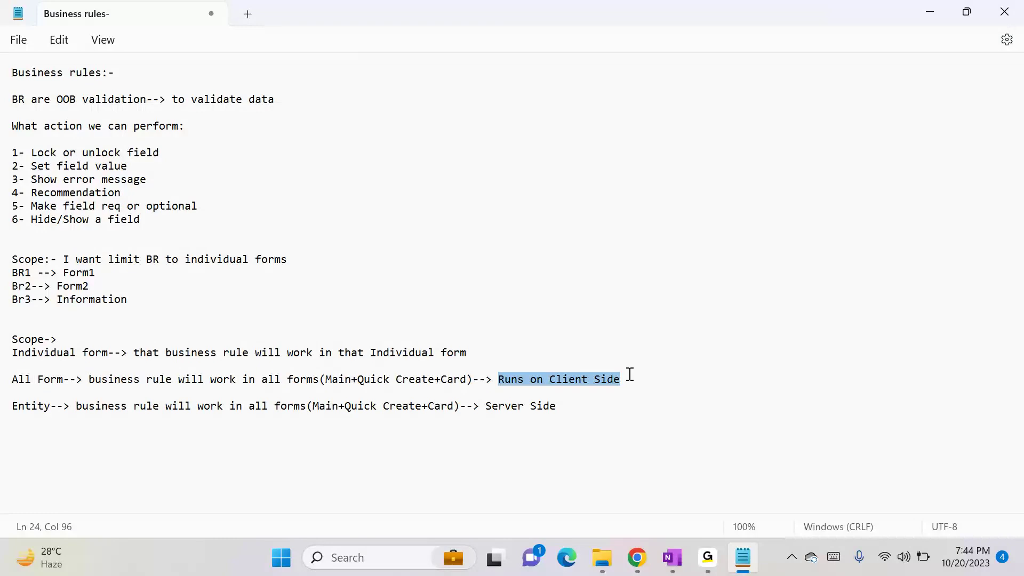
click(630, 375)
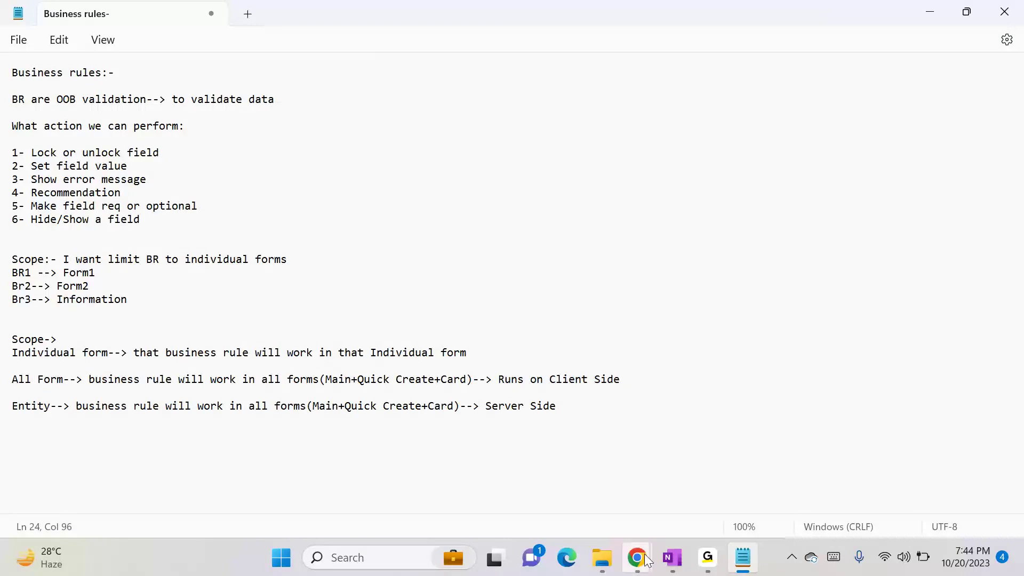
- Switch to Chrome to review the Dell contract form, and minimize the browser to return to the notes
mouse_move(647, 560)
click(373, 475)
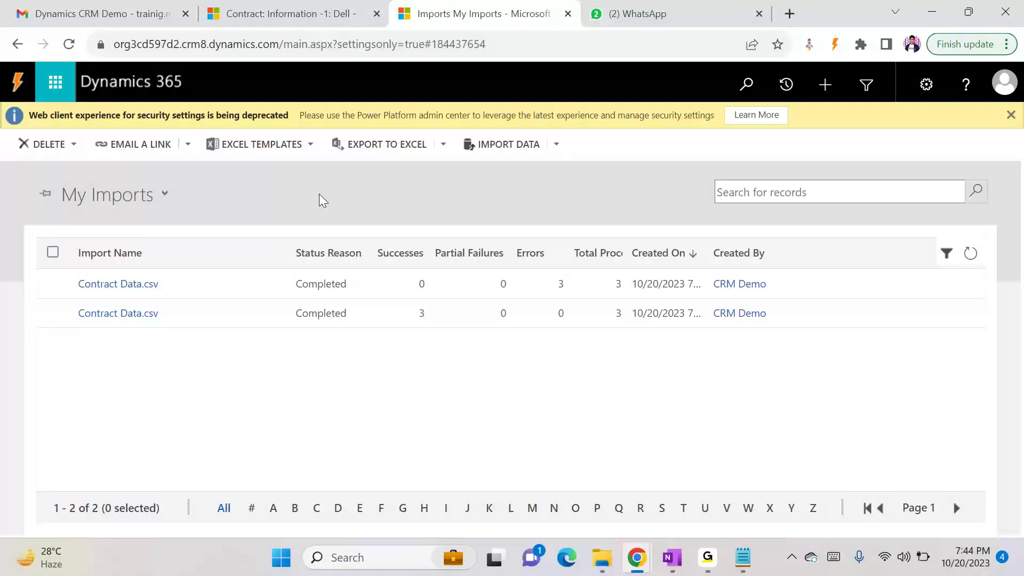
click(264, 11)
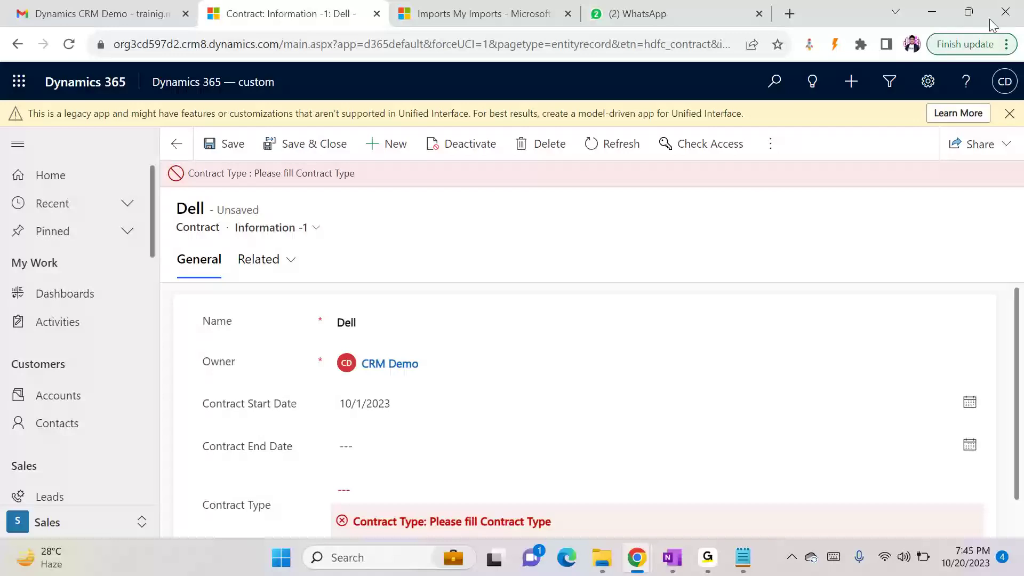
click(931, 13)
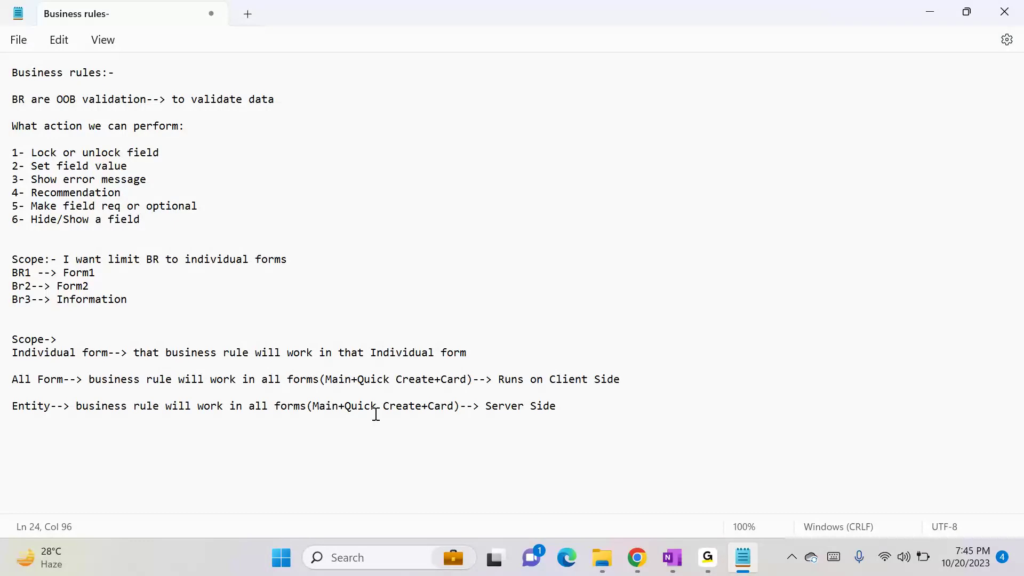
- Review the Entity scope line in the notes, highlighting "Server Side" and "Entity-->" and comparing it with the All Form line
double_click(14, 409)
click(14, 408)
drag(488, 407, 579, 412)
click(613, 406)
double_click(501, 380)
drag(13, 406, 80, 407)
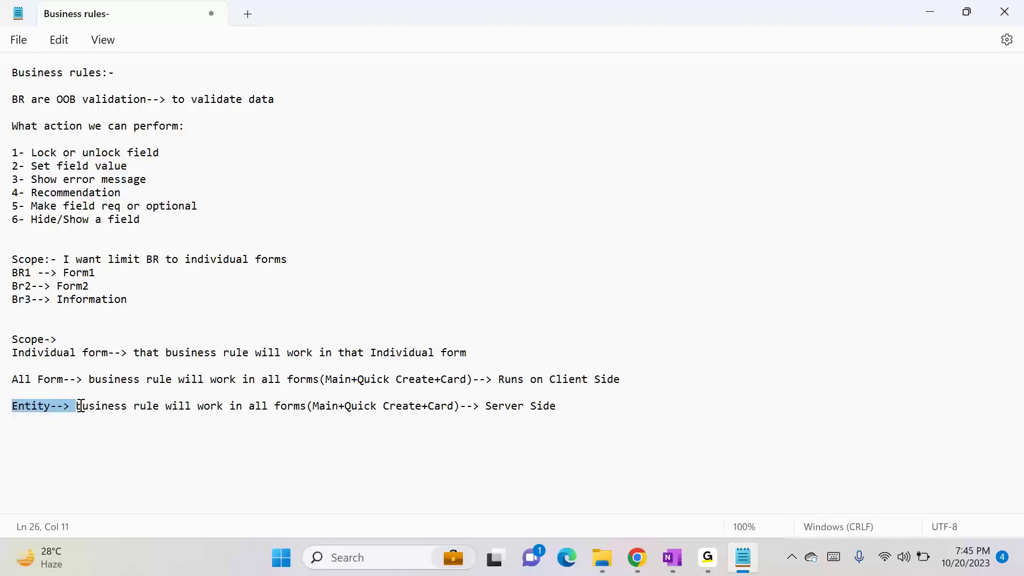
click(81, 407)
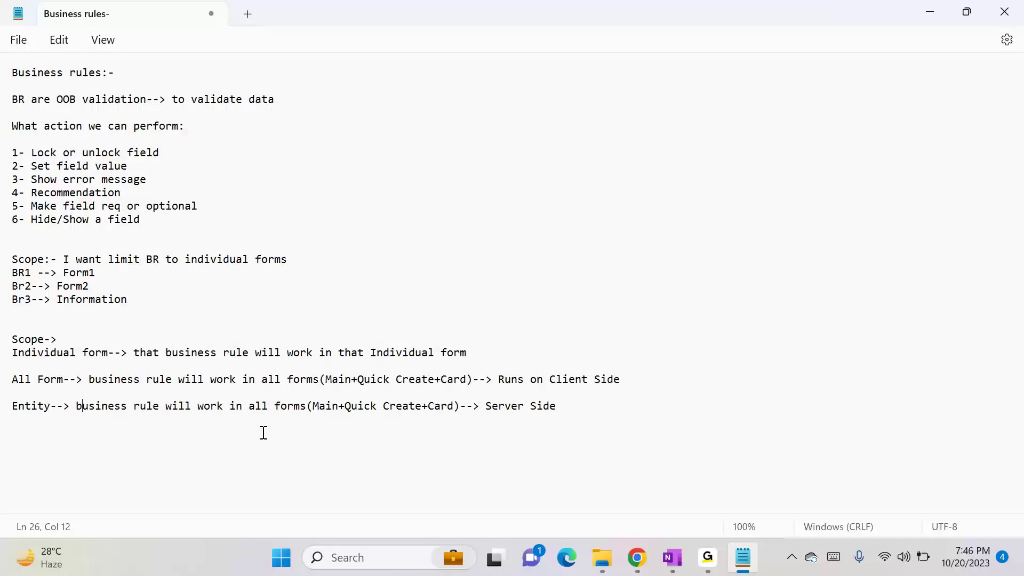
click(34, 407)
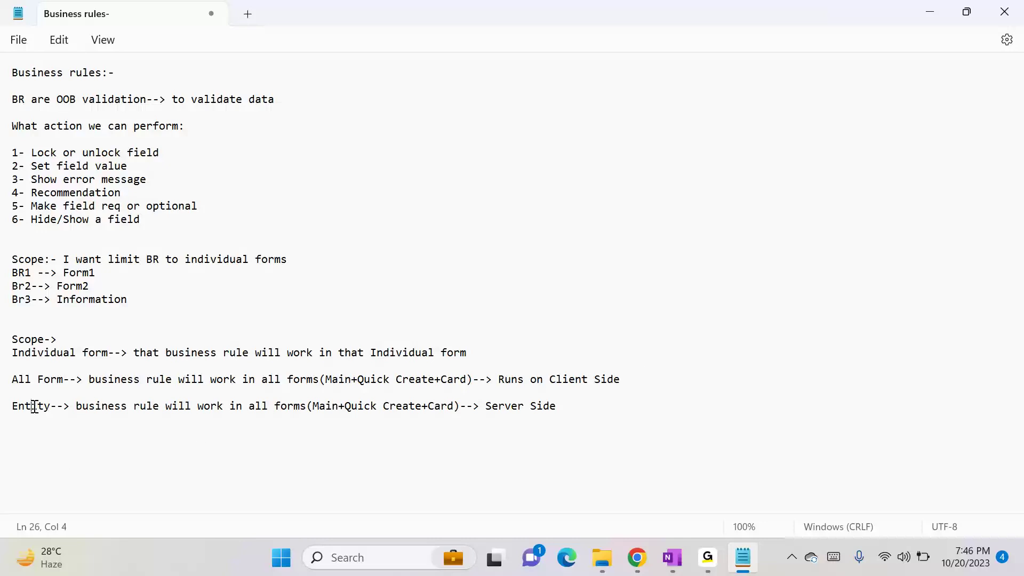
- Minimize the notes, close the import's failure details window, and return to the My Imports list in Chrome
click(928, 12)
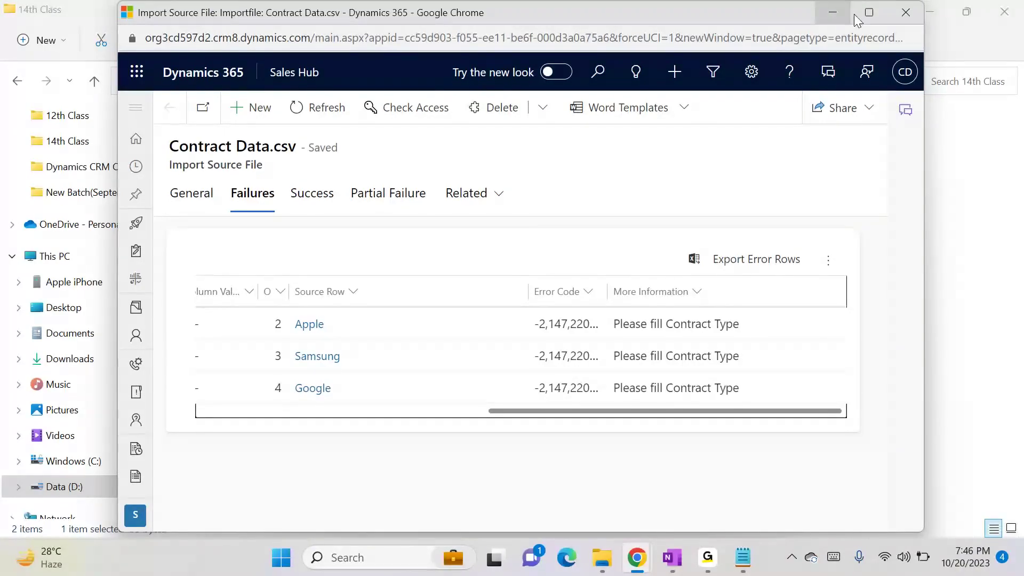
click(895, 18)
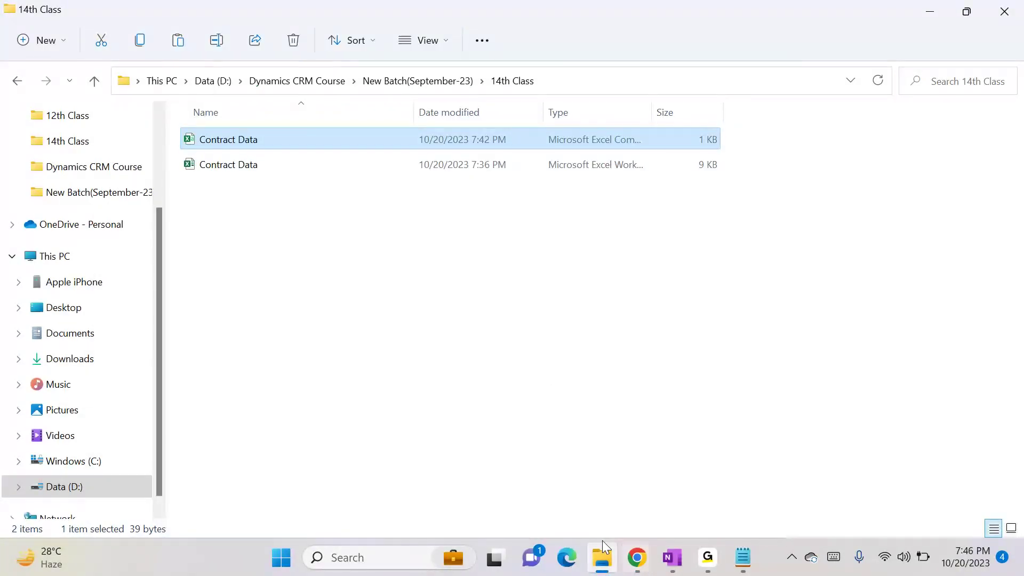
mouse_move(641, 563)
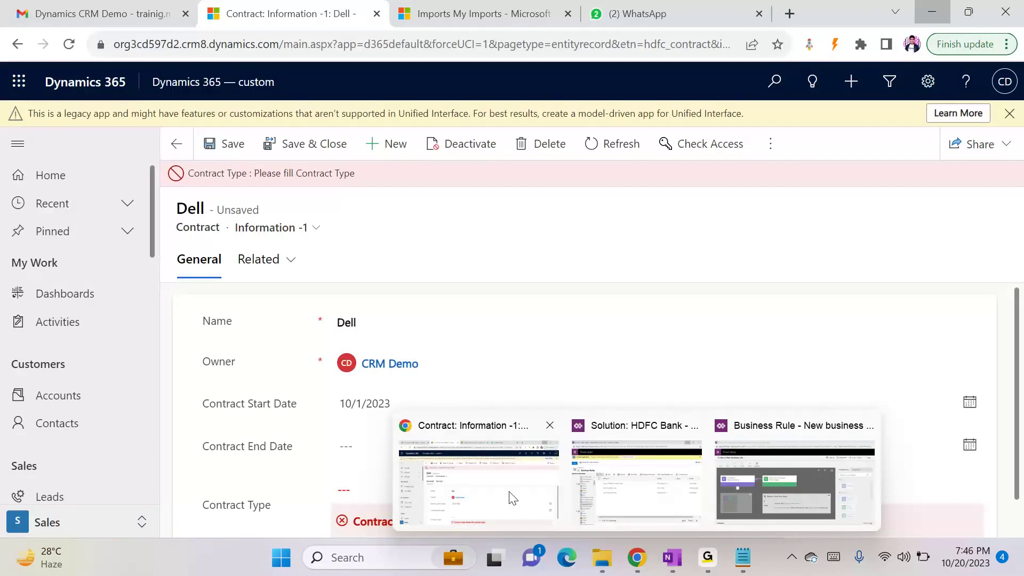
click(508, 496)
click(432, 16)
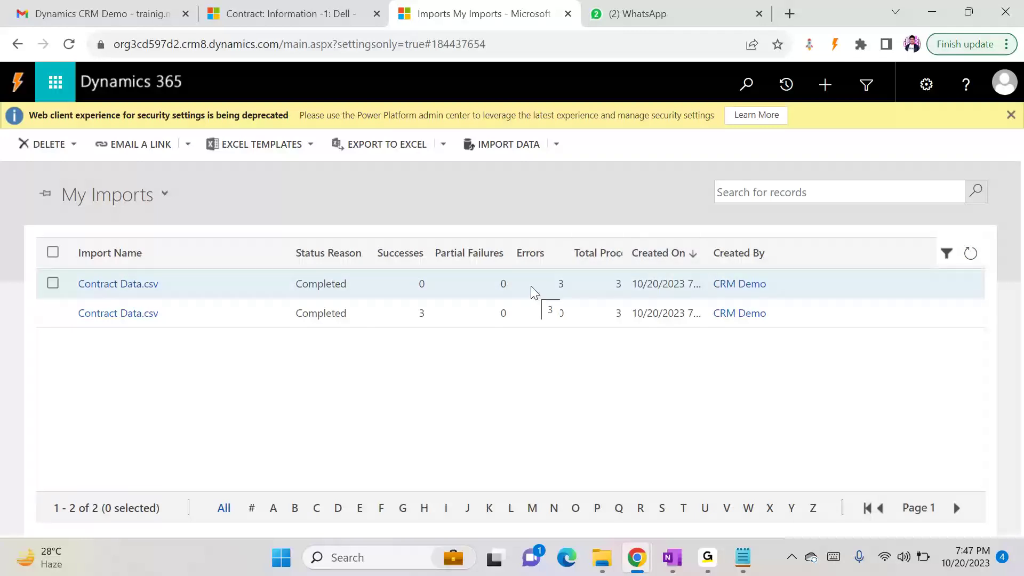
mouse_move(708, 558)
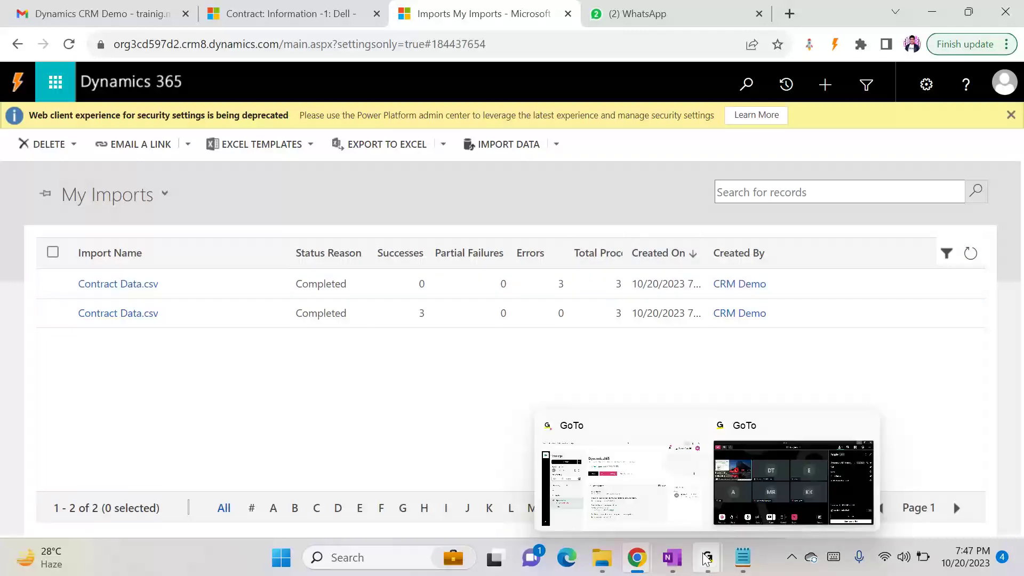
mouse_move(783, 465)
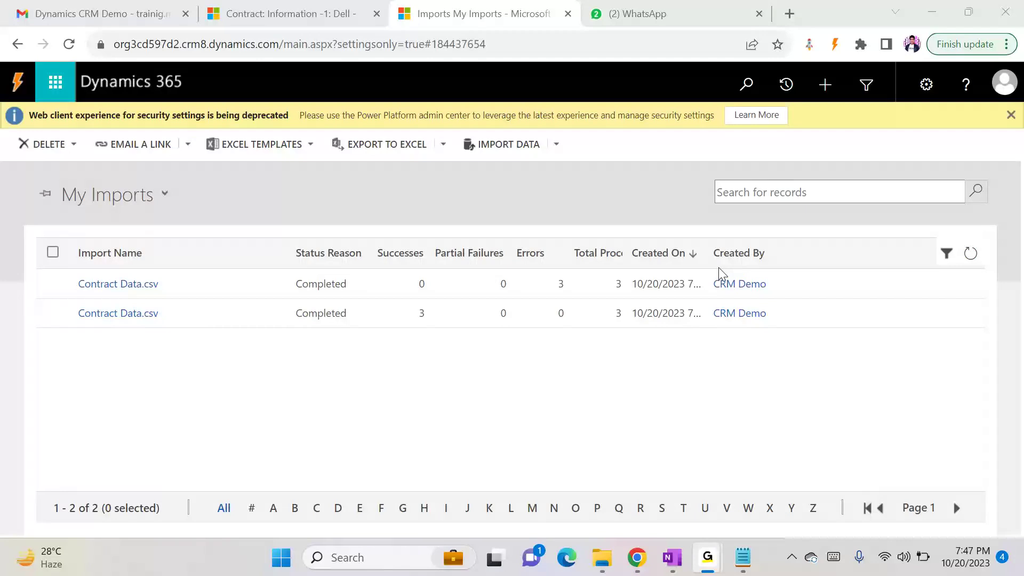
click(933, 16)
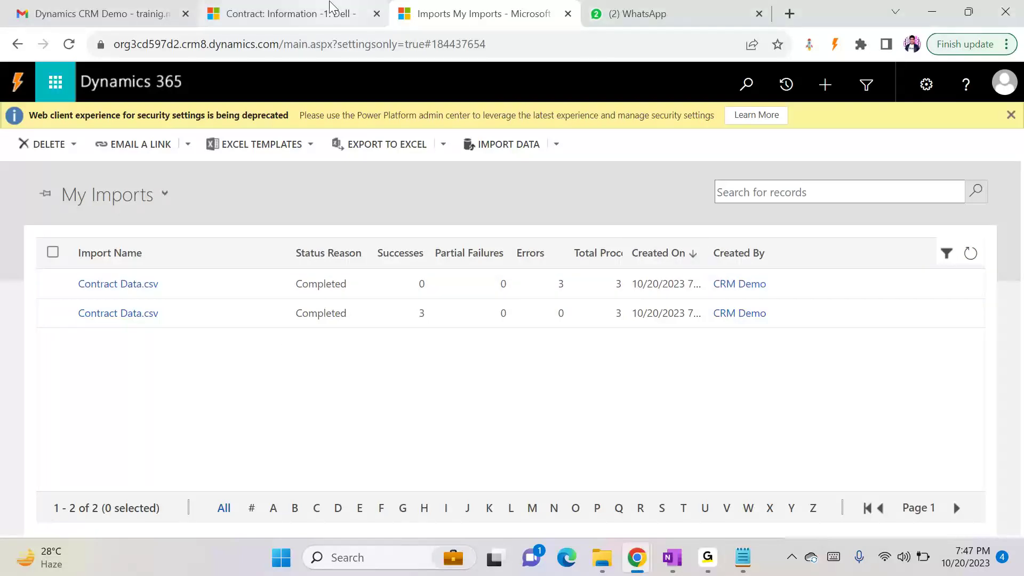
- Leave the Dell contract without saving its changes and return to the Active Contracts list
click(298, 14)
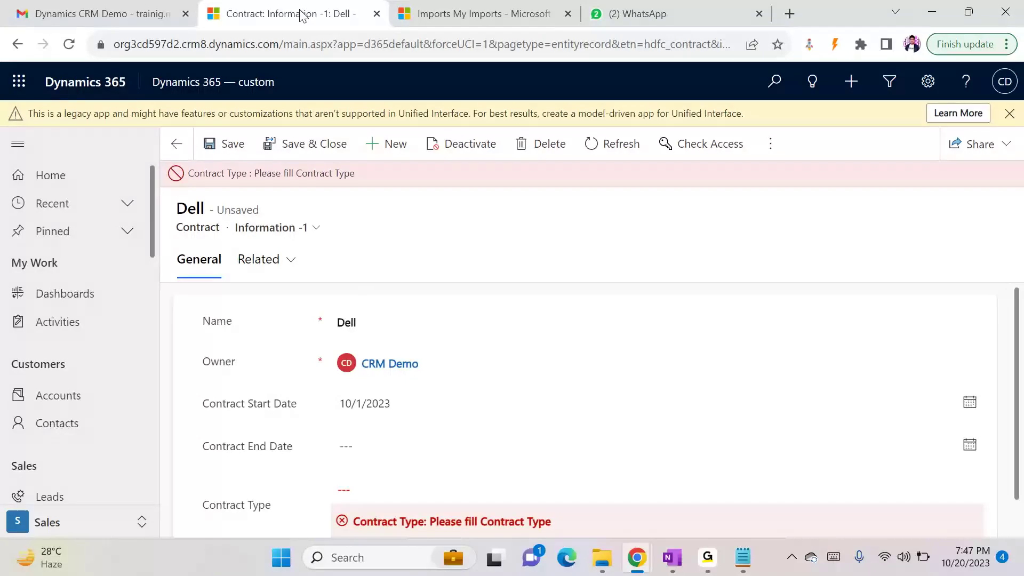
click(177, 144)
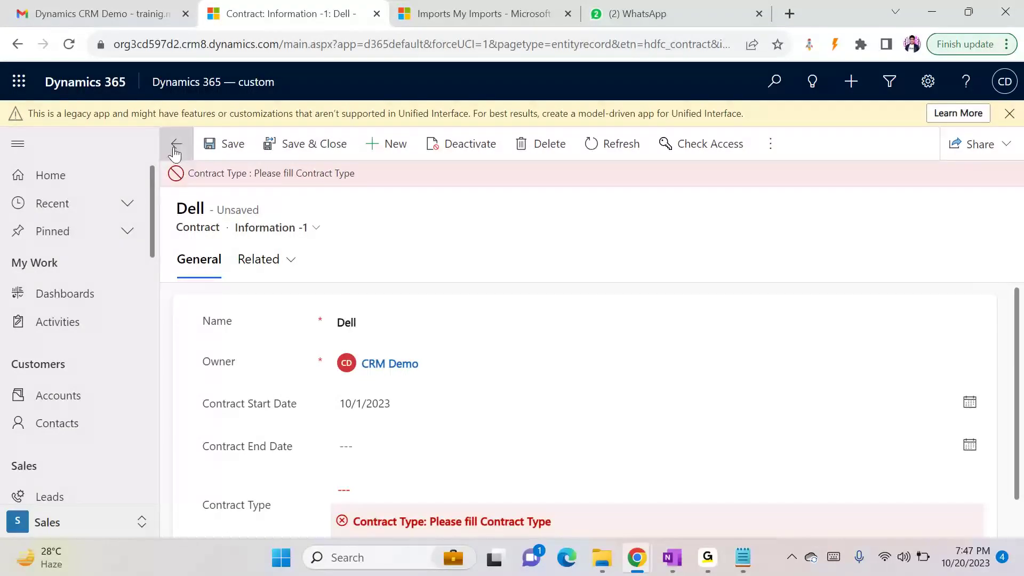
click(613, 382)
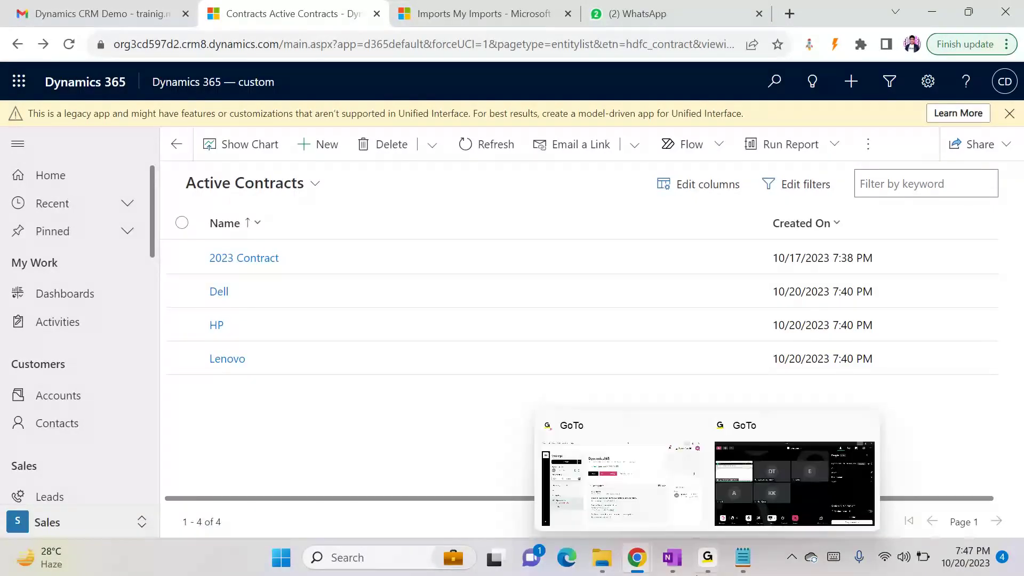
click(708, 559)
click(760, 455)
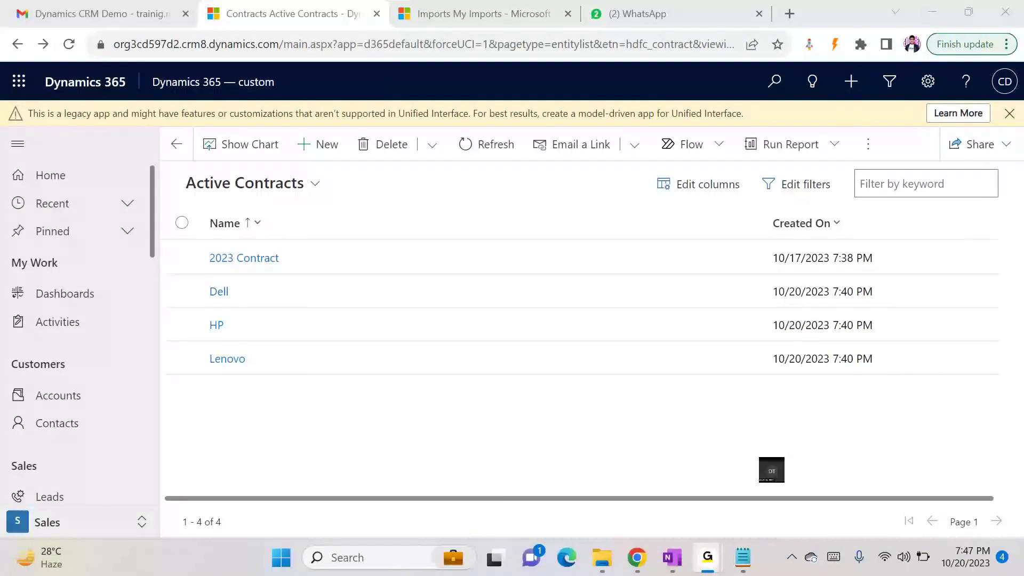